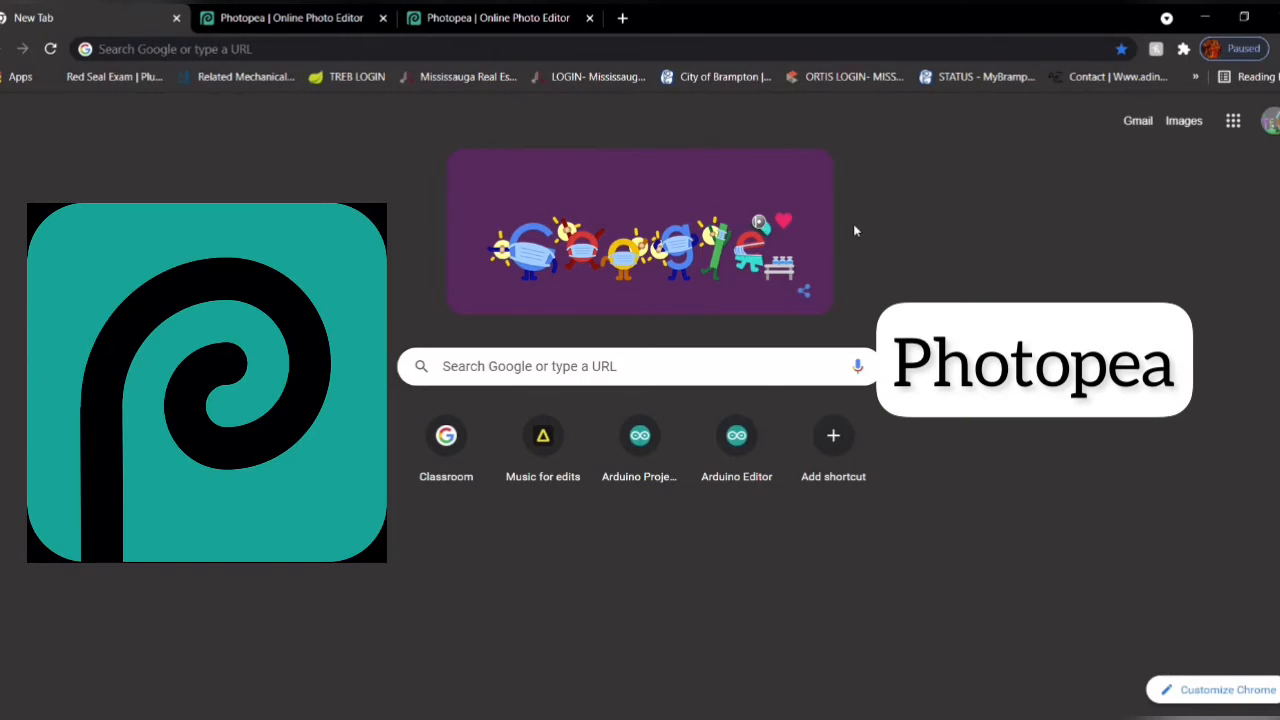
Step: Search Google for photopea and open the Photopea online photo editor from the results
click(764, 380)
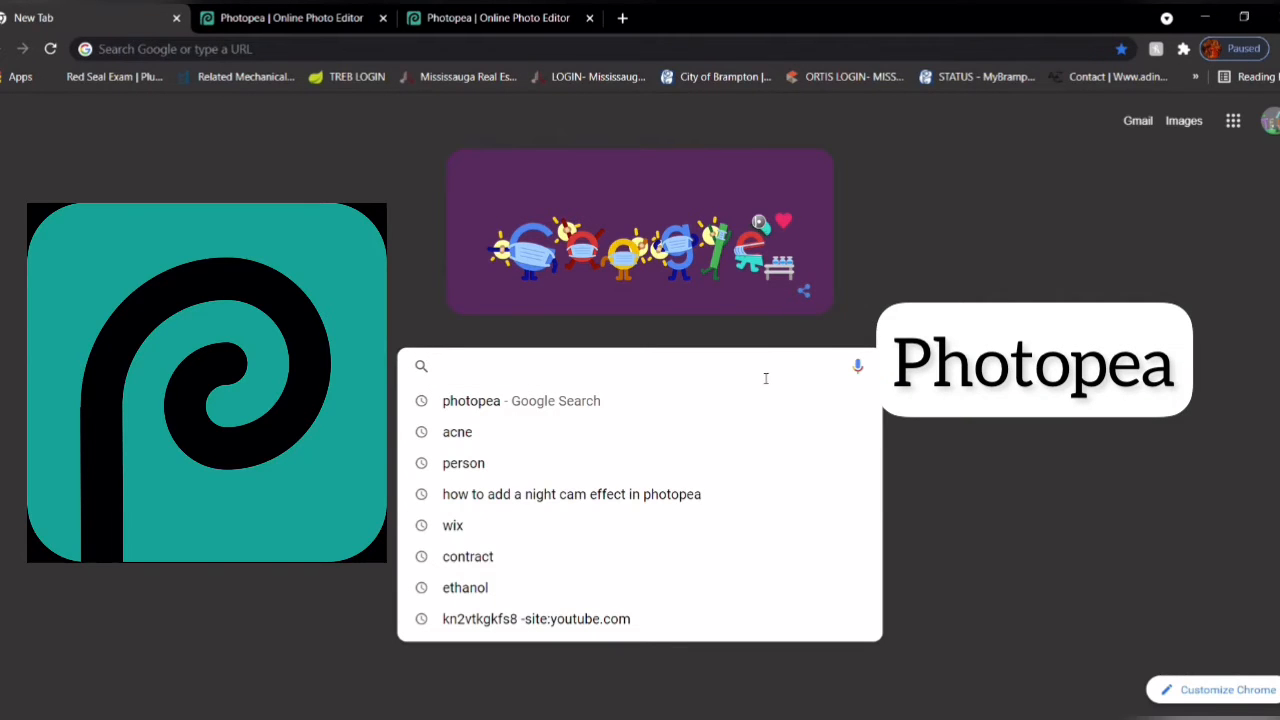
text(photopea\)
key(Return)
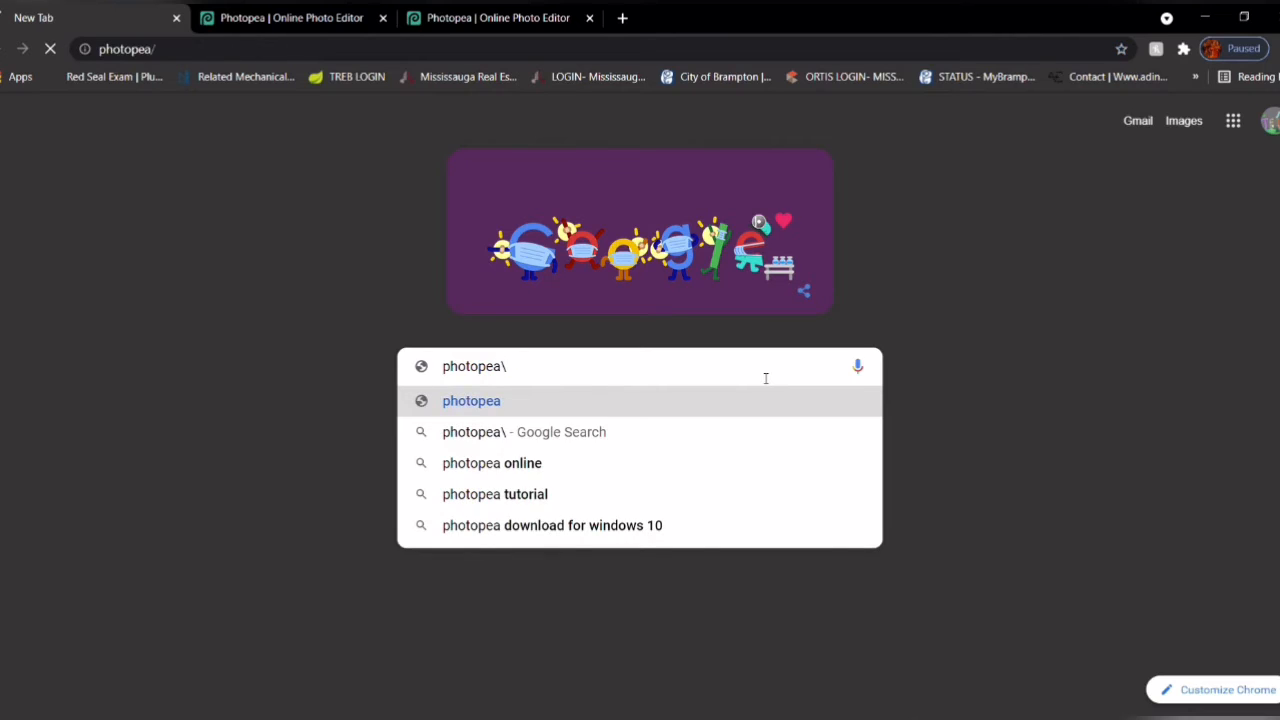
key(BackSpace)
key(Return)
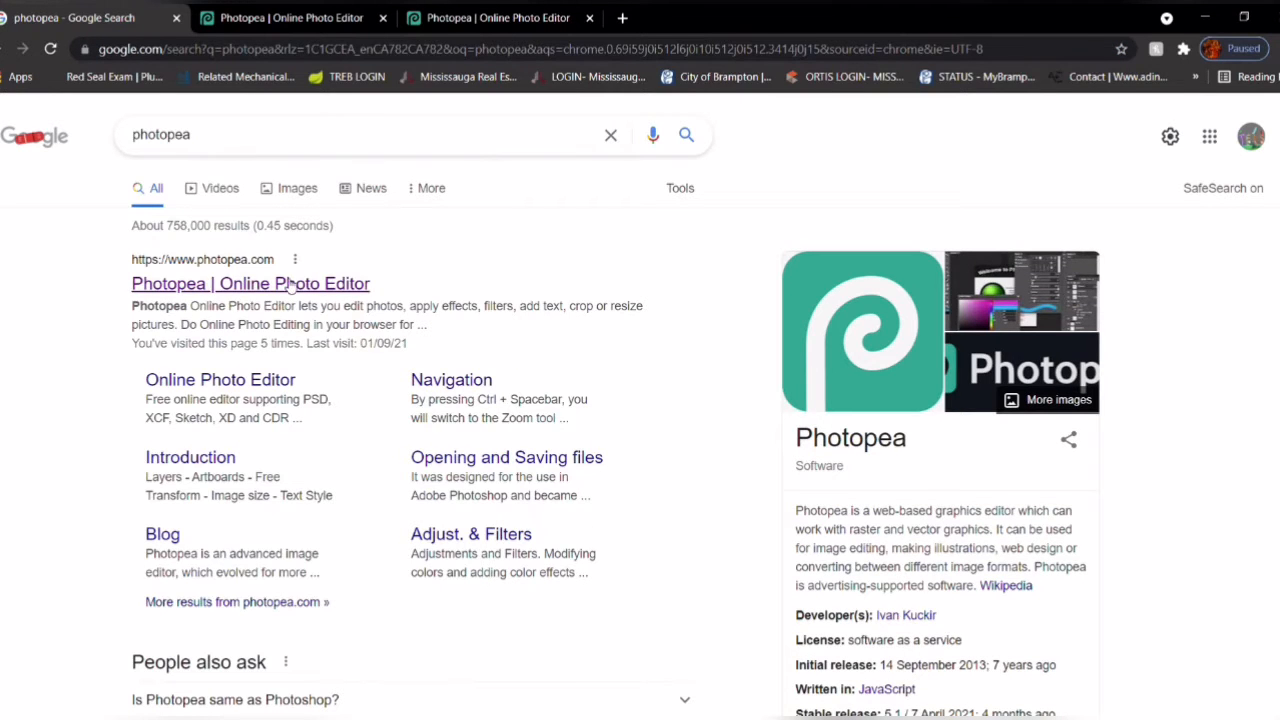
click(288, 284)
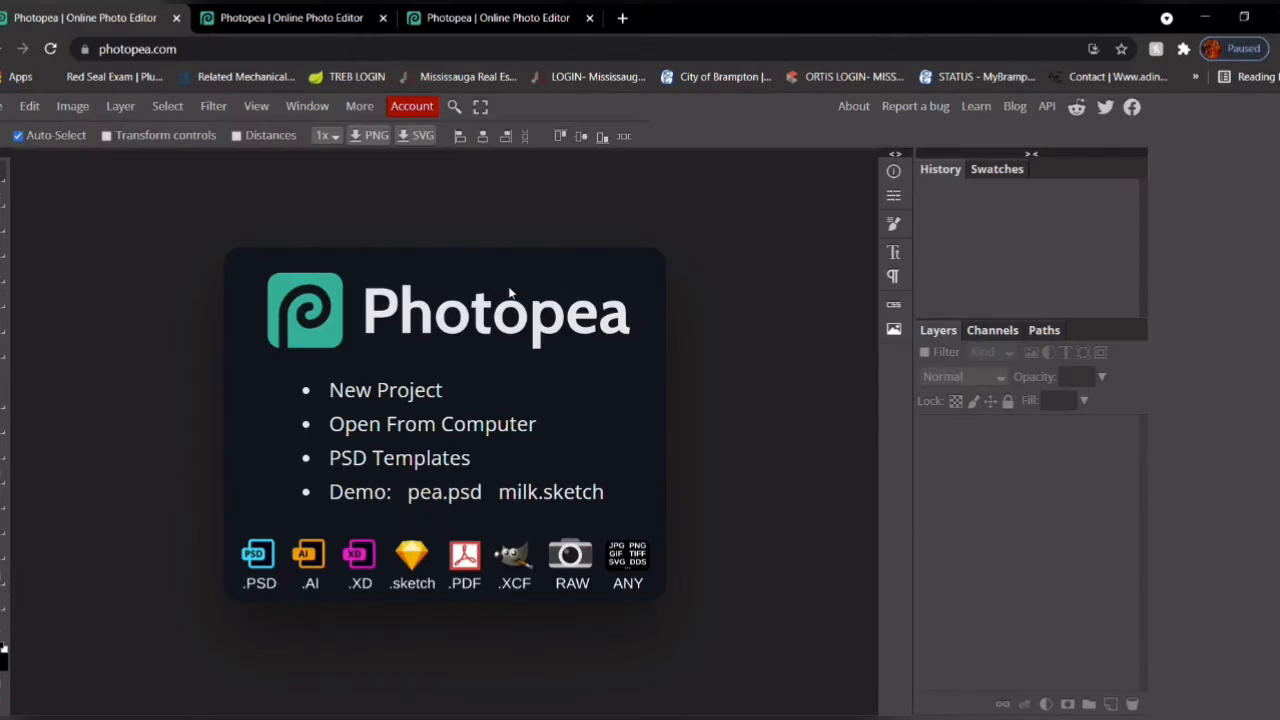
Step: Close the empty Photopea tab and move the Random Person text slightly toward the man in the open portrait project
click(176, 17)
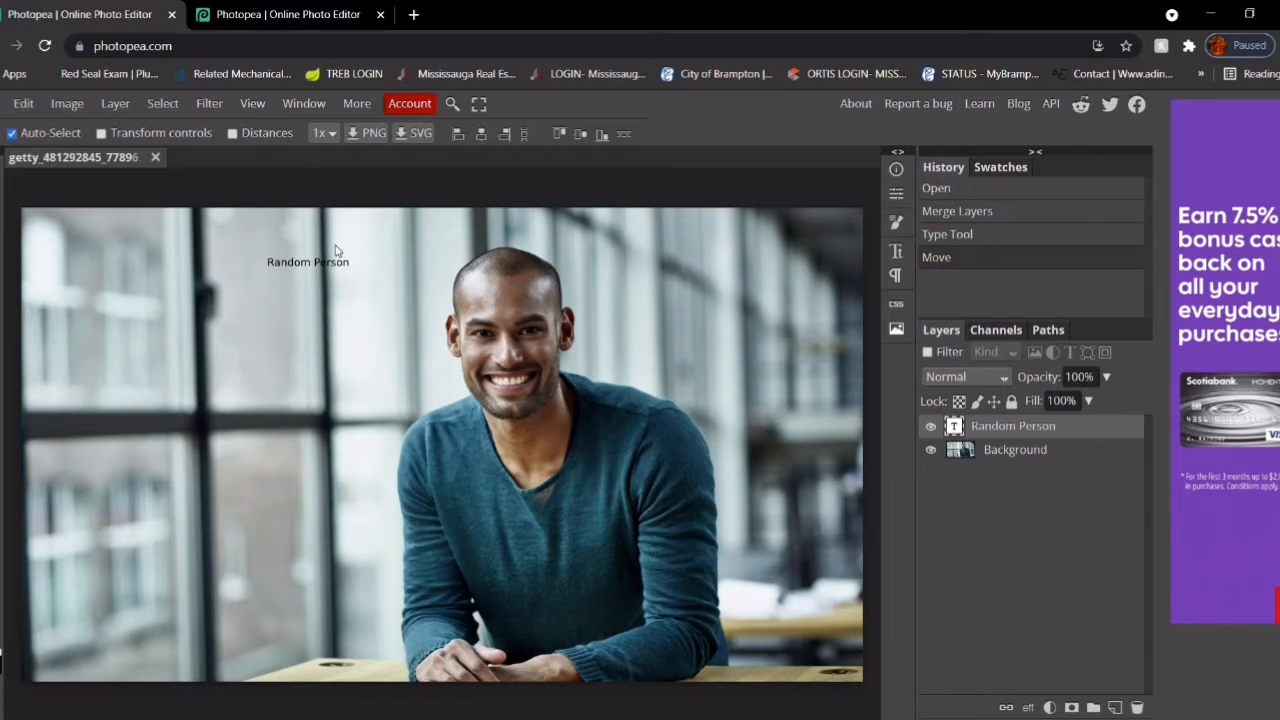
drag(326, 282, 367, 286)
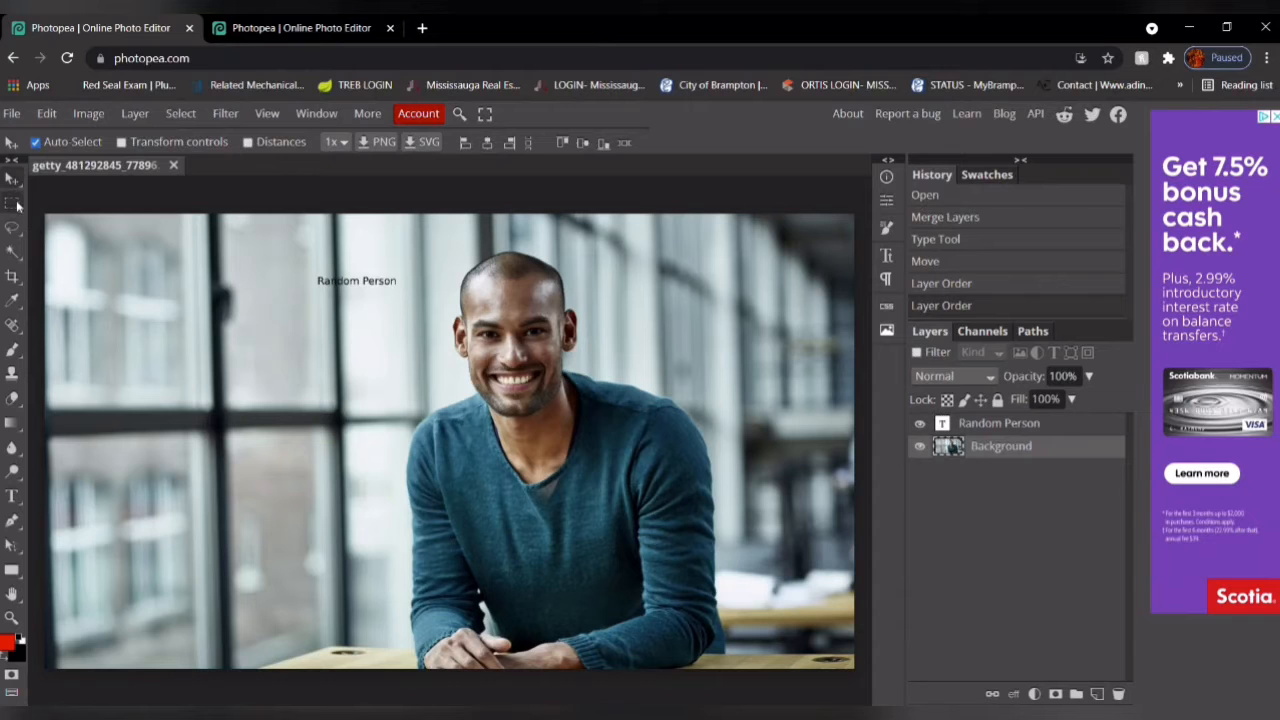
click(15, 232)
click(17, 272)
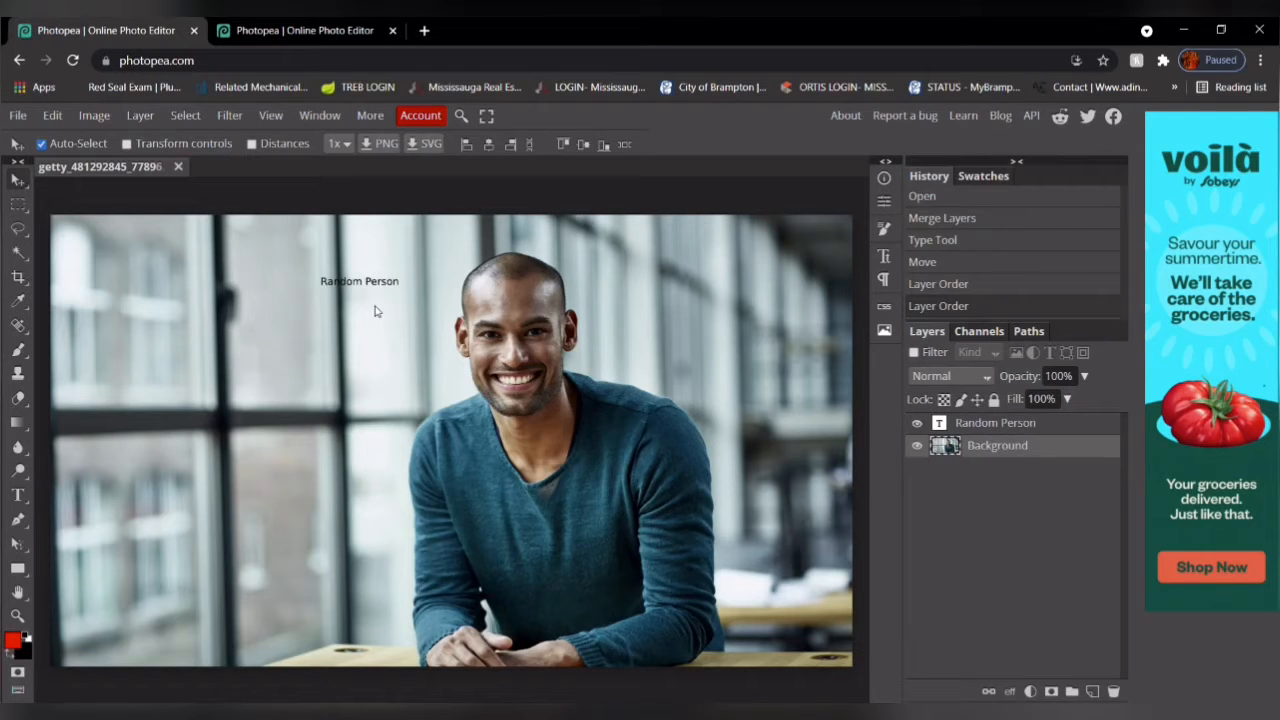
Step: Move the Random Person text closer to the man's head and enlarge it proportionally to 235.33% with transform controls enabled
right_click(17, 181)
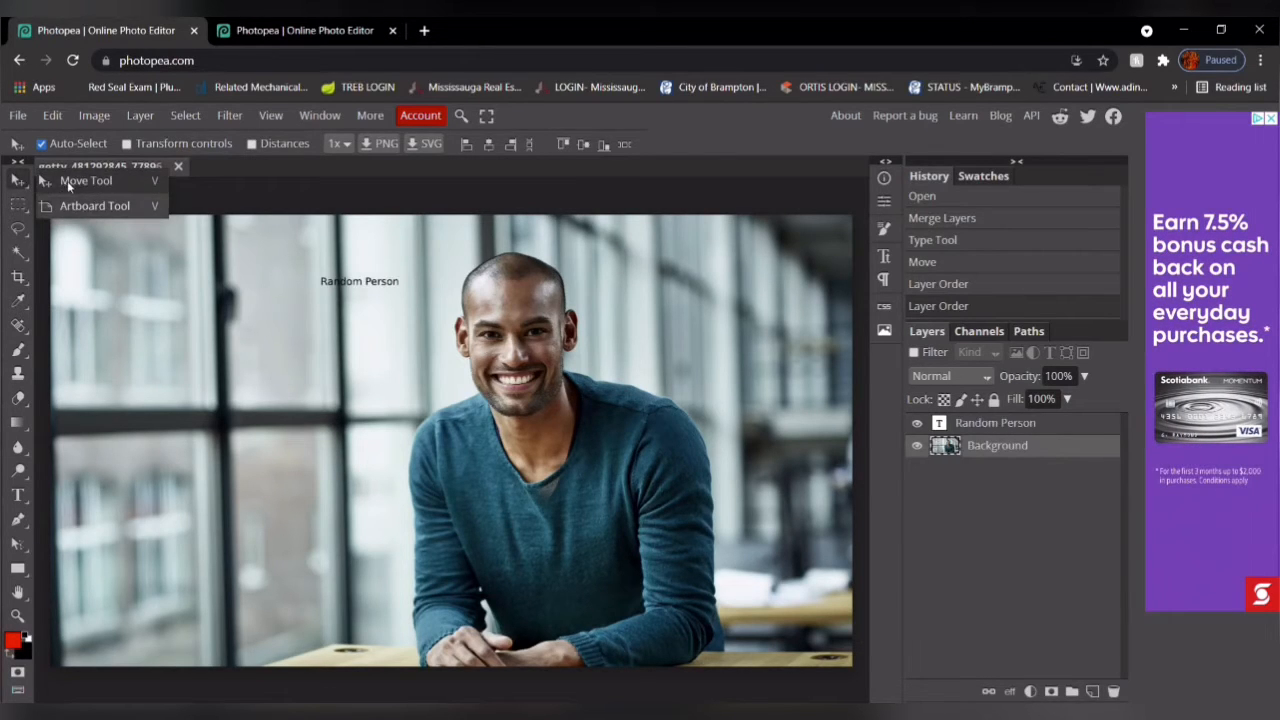
click(77, 181)
drag(313, 282, 420, 273)
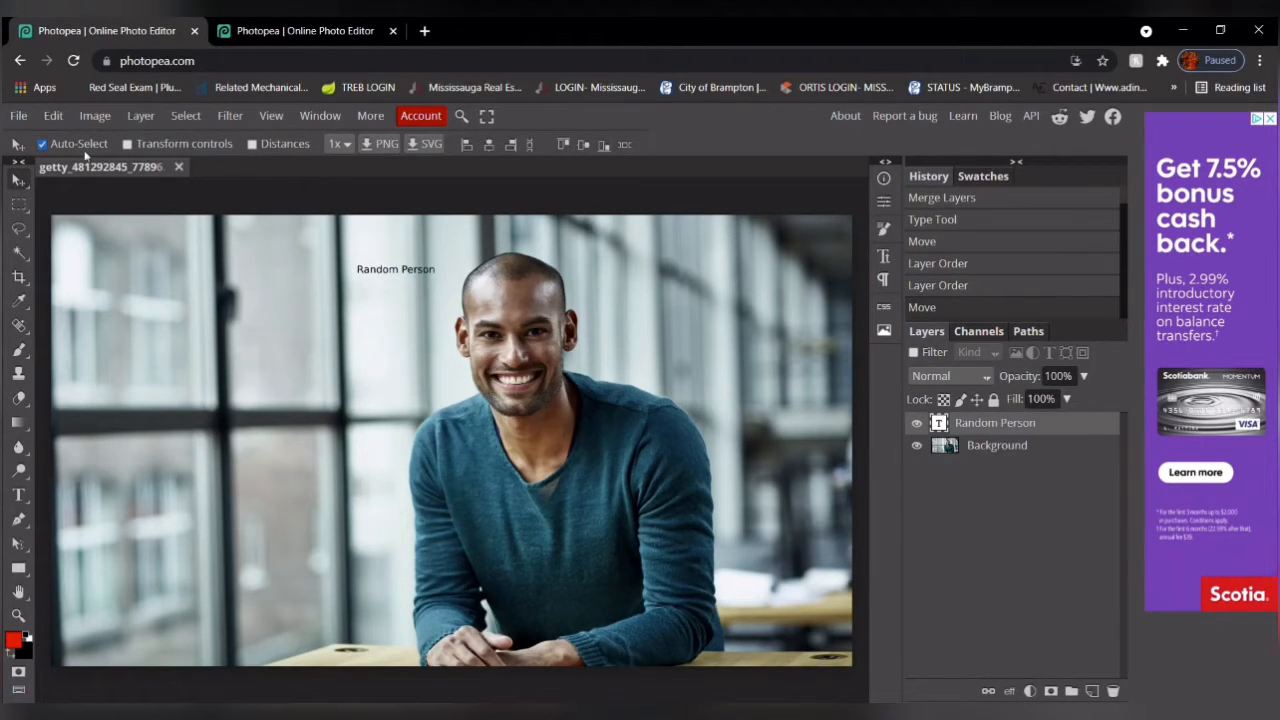
click(127, 144)
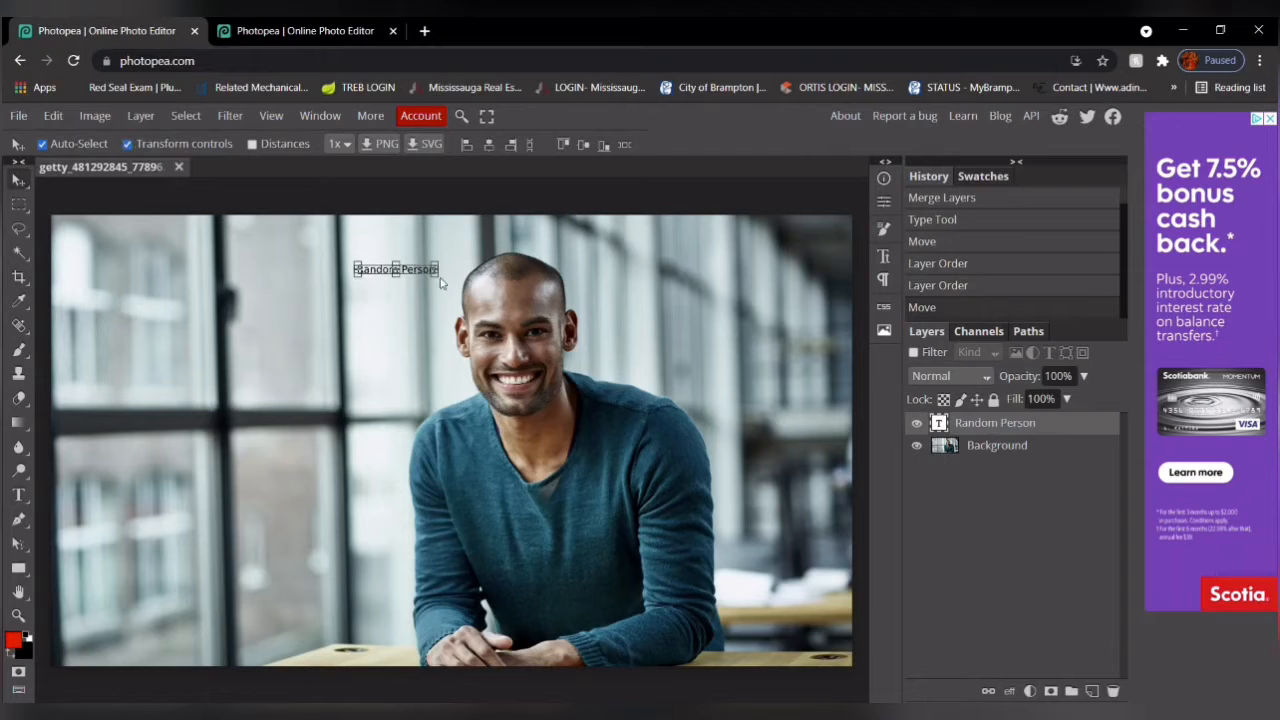
drag(440, 282, 417, 309)
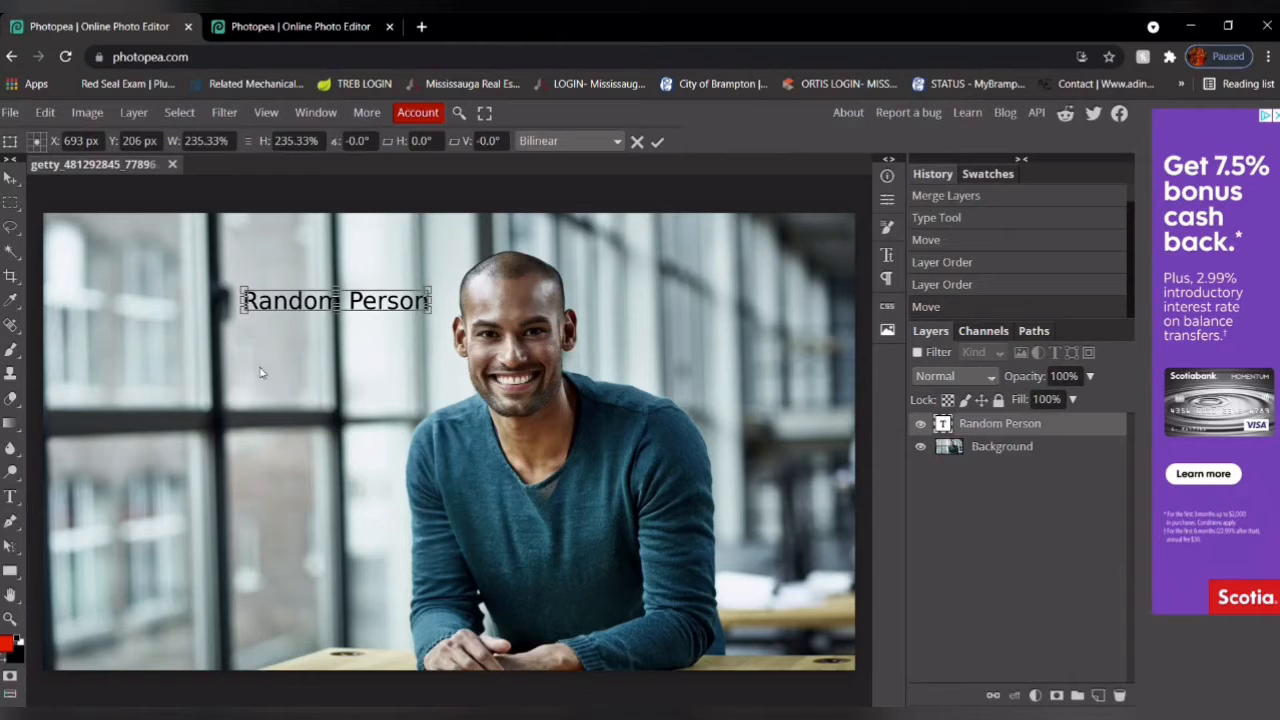
Step: Recolor the whole Random Person text pure red (ff0000) with the Type tool
click(10, 497)
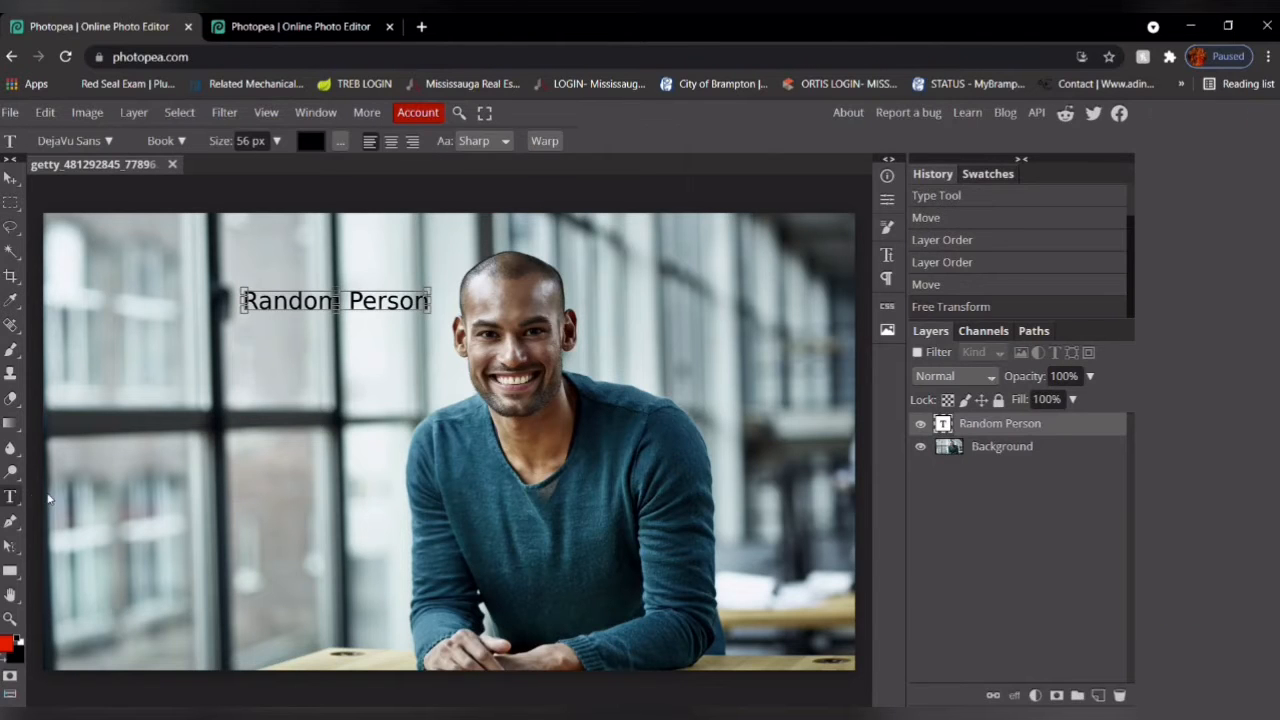
double_click(288, 301)
click(288, 302)
triple_click(288, 301)
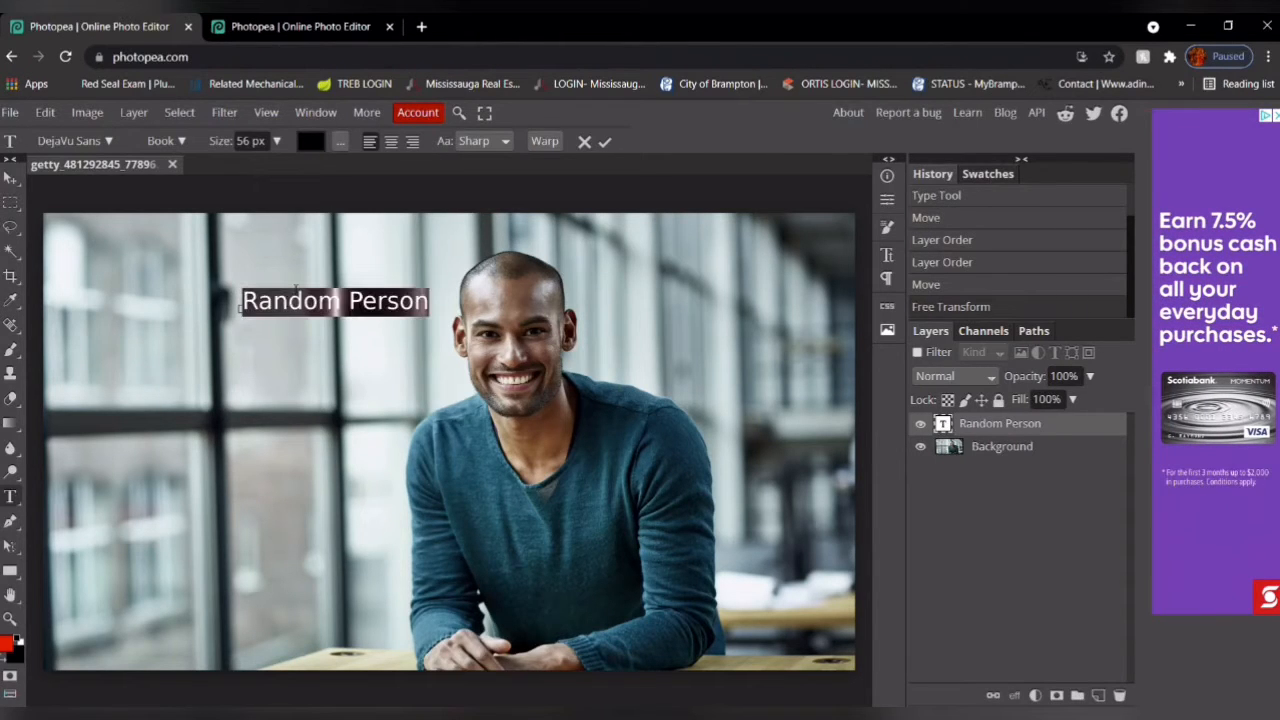
click(306, 143)
drag(308, 318, 347, 227)
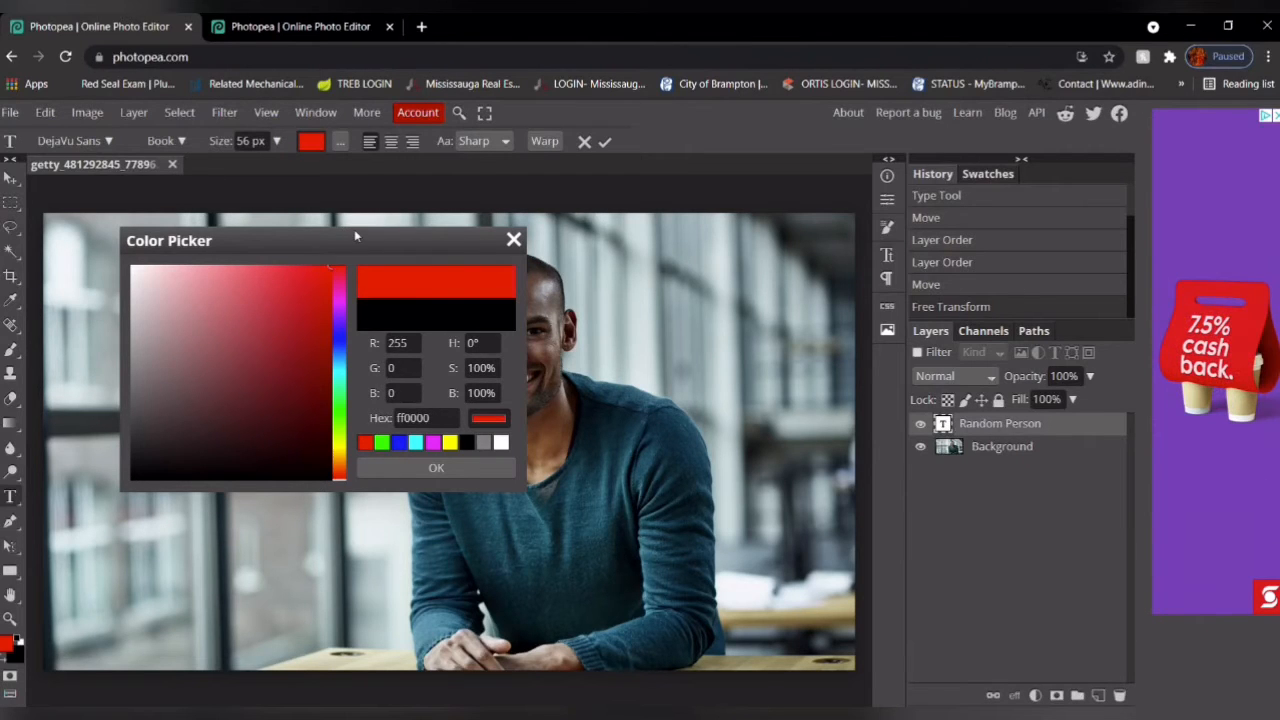
click(458, 467)
click(393, 312)
click(996, 505)
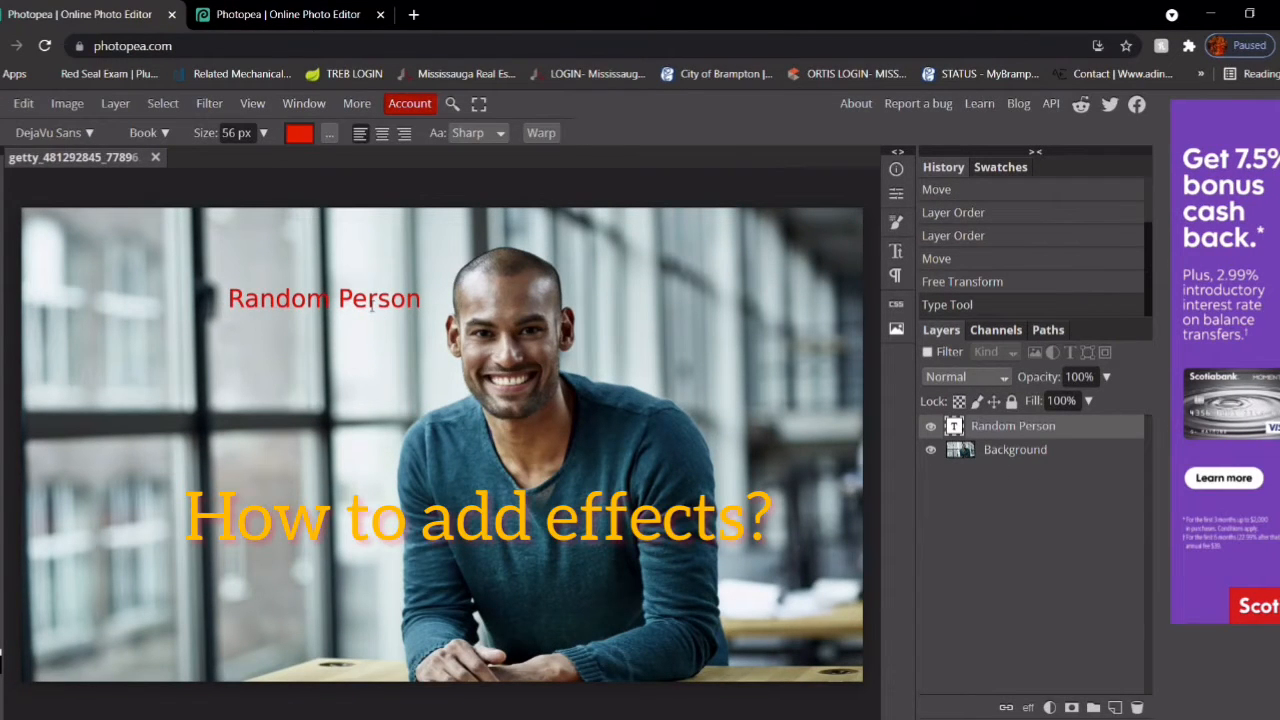
Step: Add a Drop Shadow effect to the Random Person text layer with its opacity set to 78%
click(1027, 707)
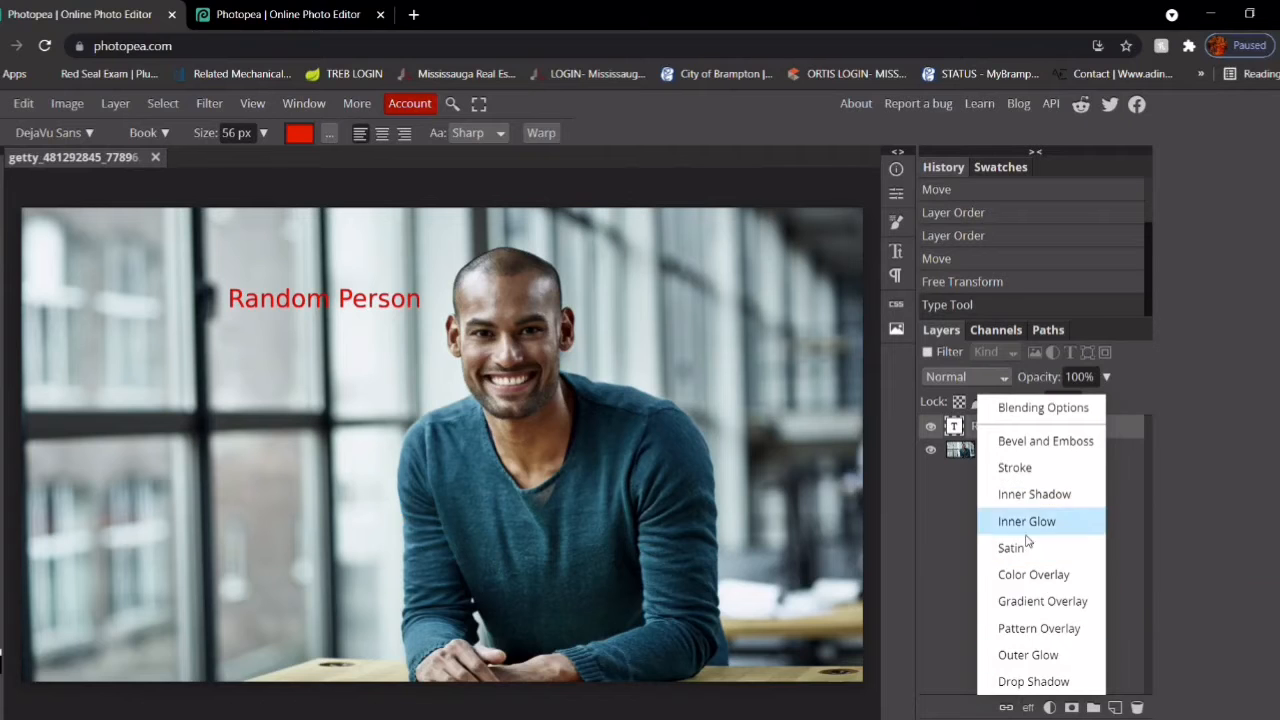
click(1030, 681)
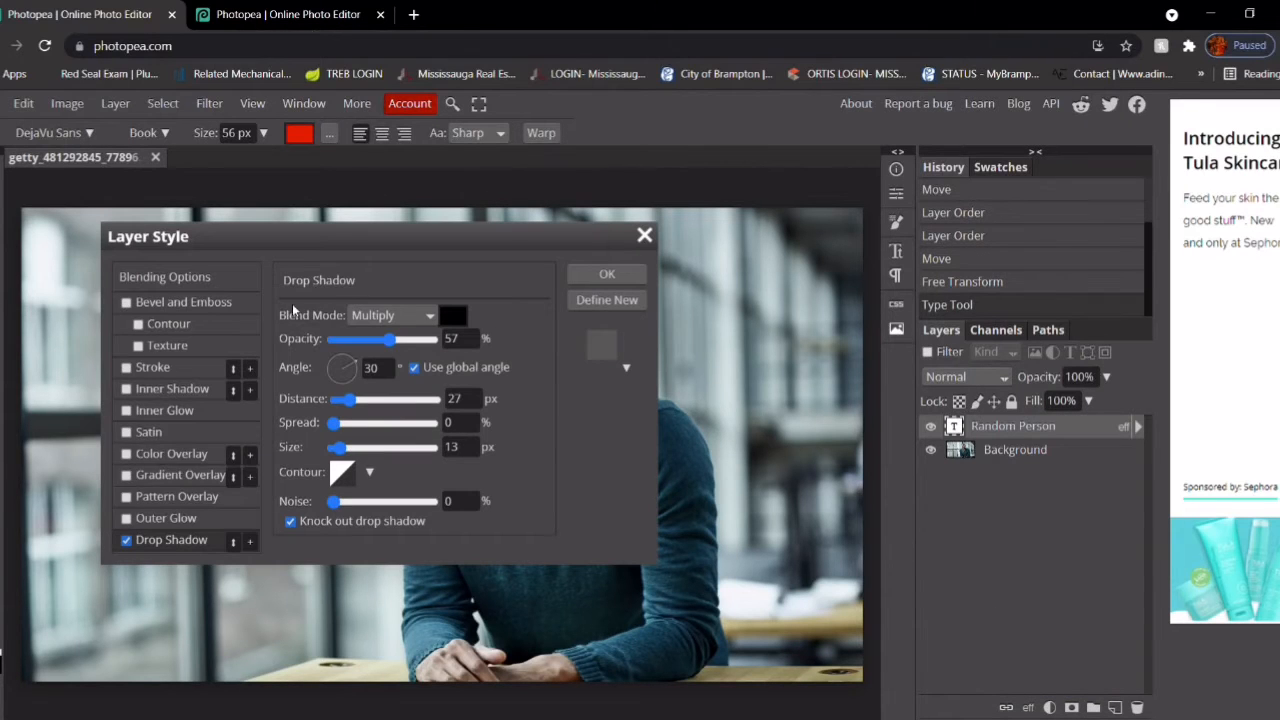
drag(335, 236, 704, 170)
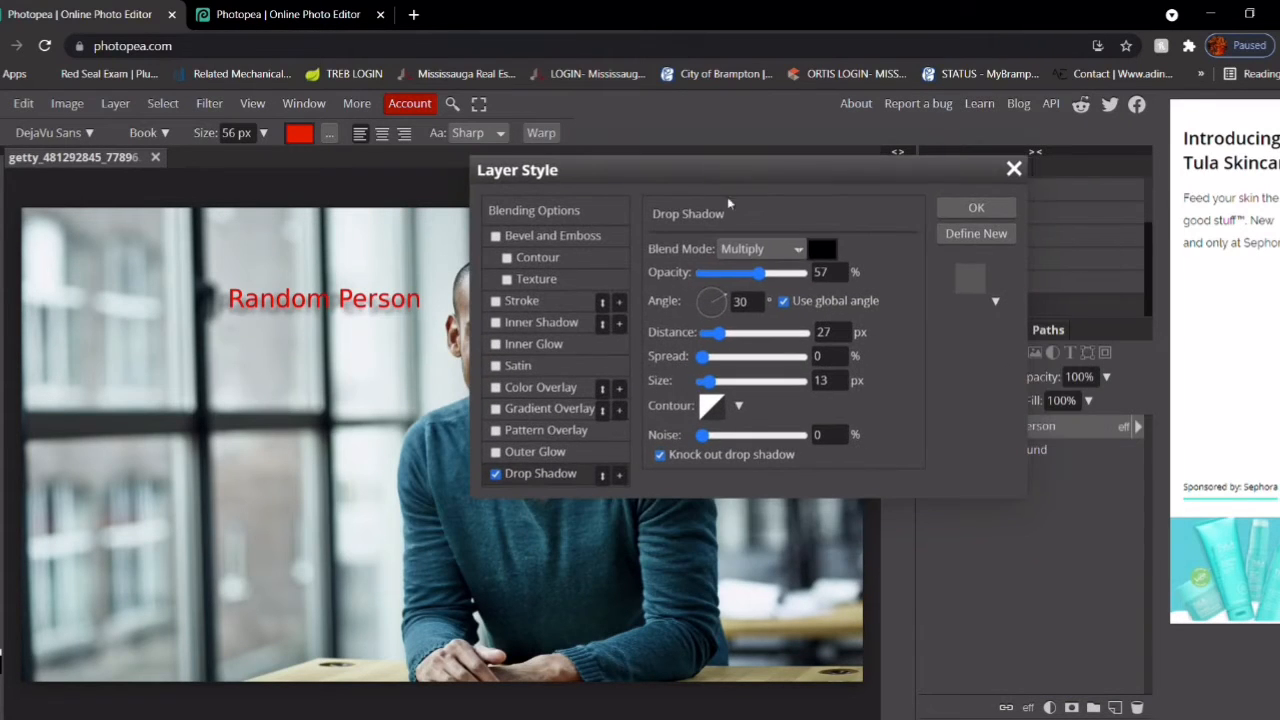
mouse_move(761, 273)
mouse_down()
mouse_move(794, 287)
mouse_move(767, 283)
mouse_move(780, 281)
mouse_up()
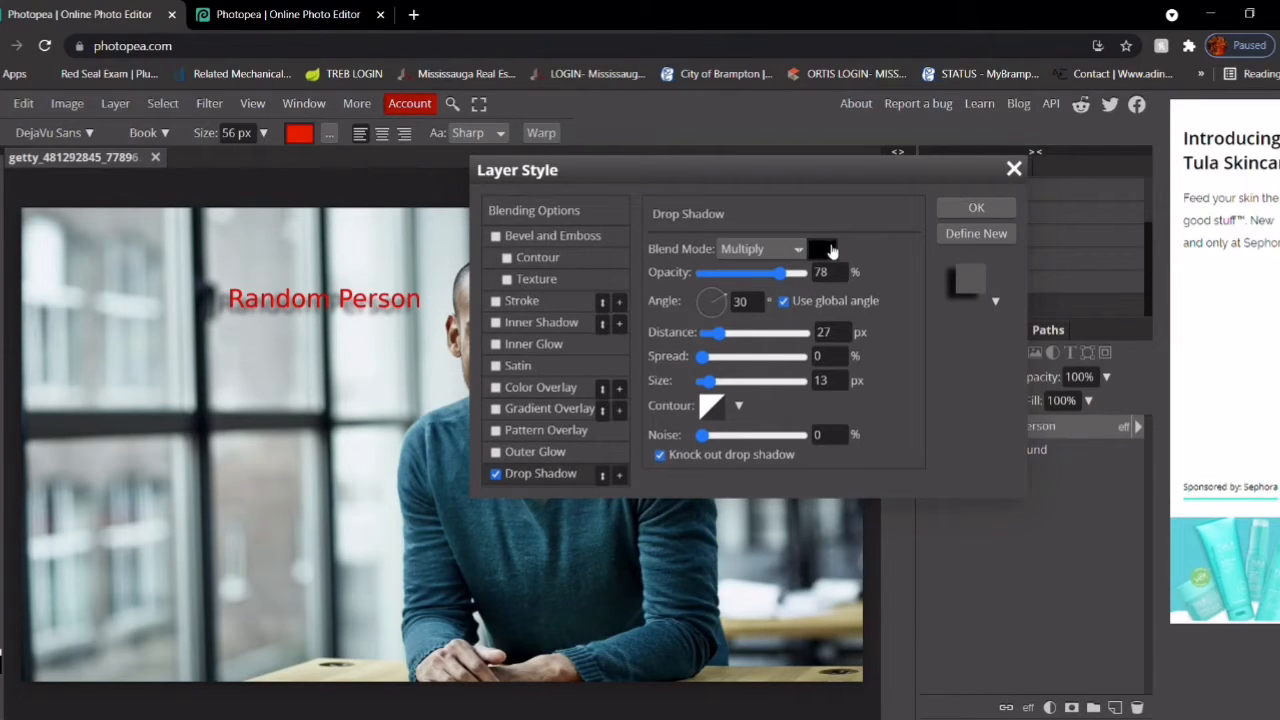
Step: Set the text's drop shadow color to red and its size to 0 px, and apply the layer style
click(832, 248)
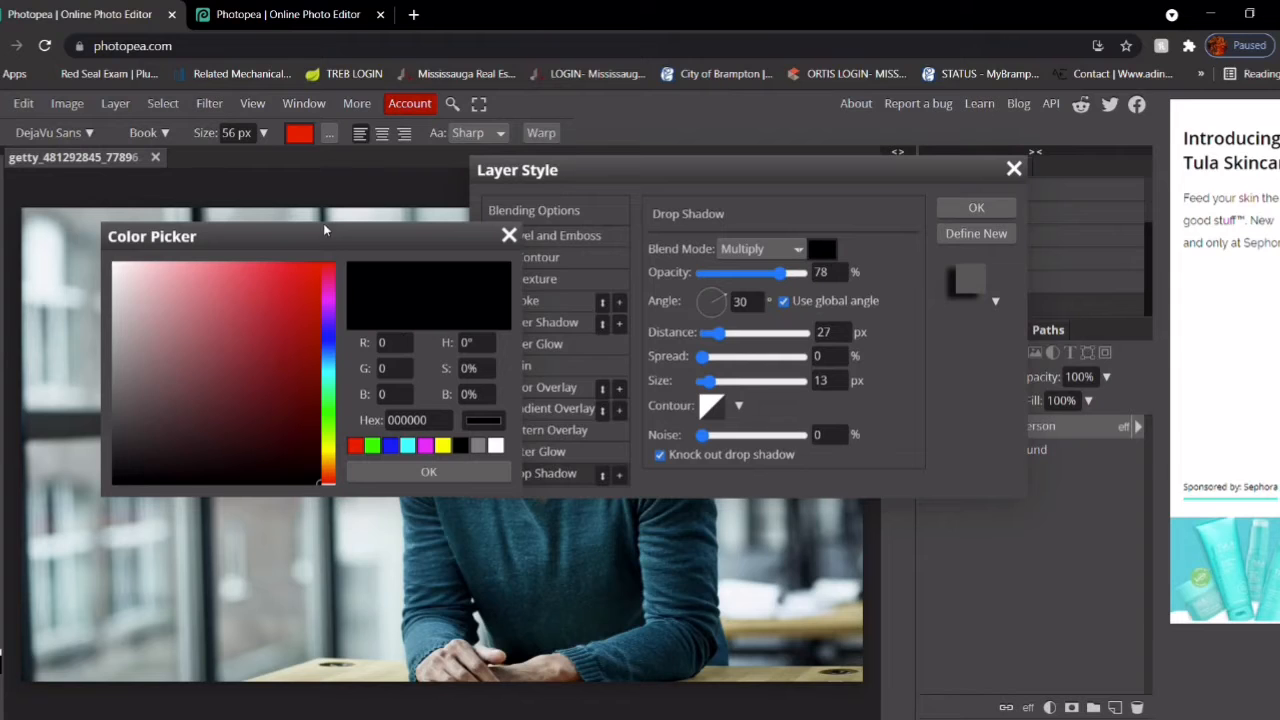
drag(324, 225, 585, 339)
drag(458, 440, 551, 369)
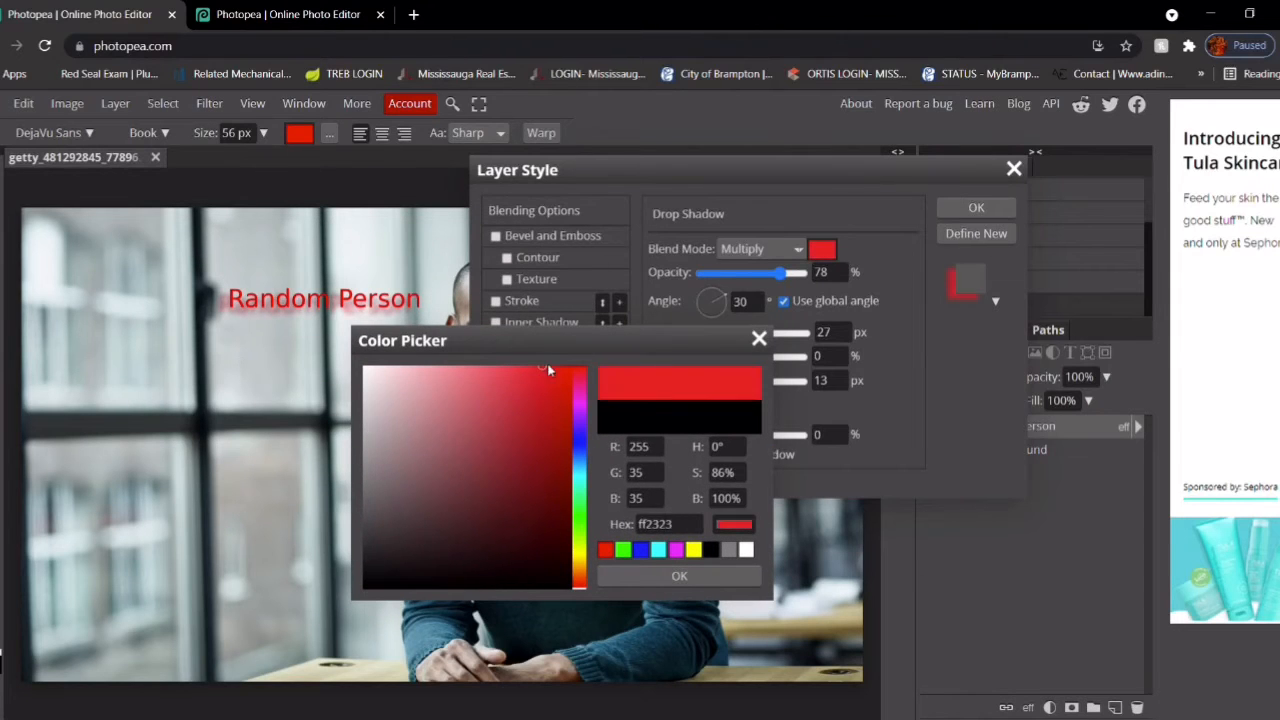
click(672, 574)
mouse_move(711, 382)
mouse_down()
mouse_move(754, 382)
mouse_move(691, 377)
mouse_up()
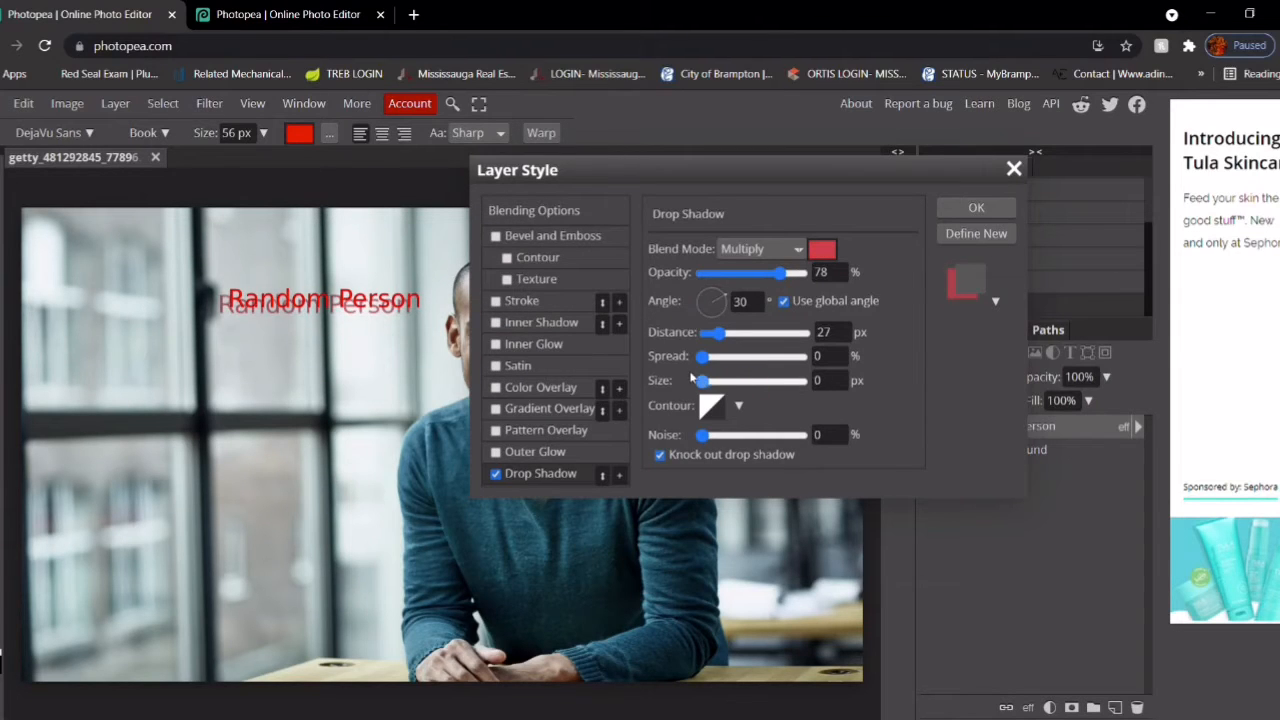
key(Return)
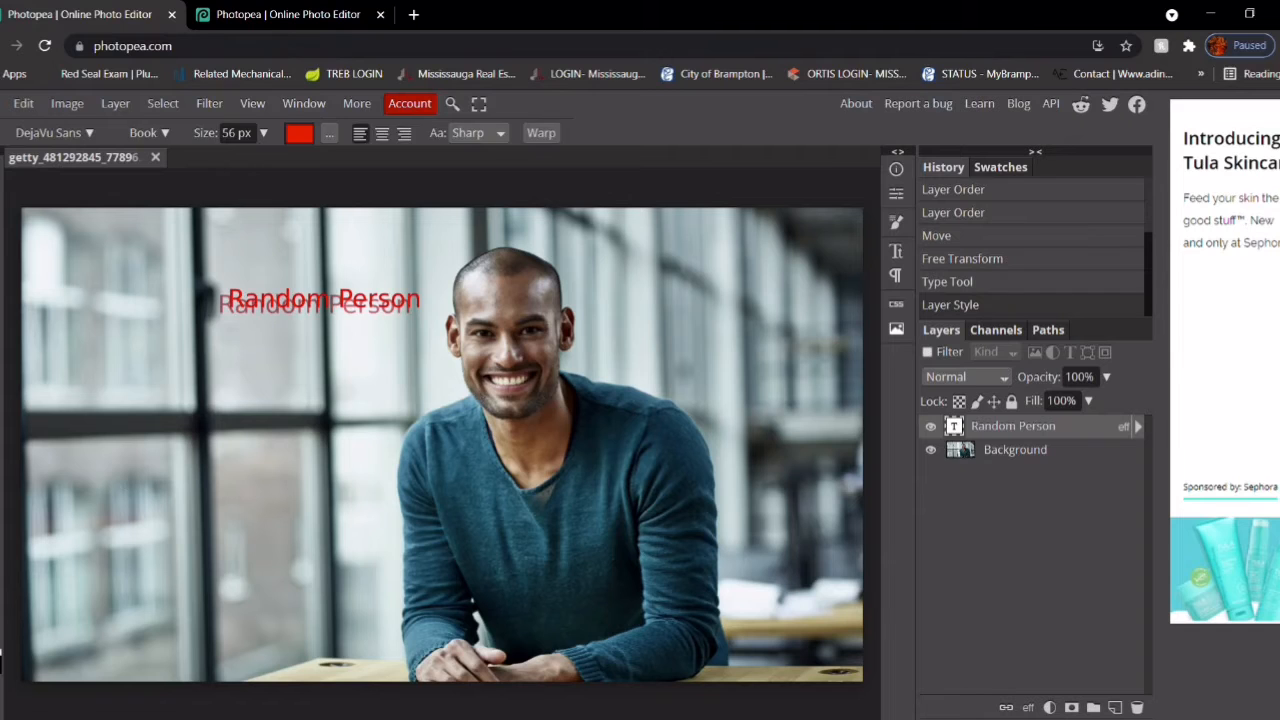
Step: Shift the Random Person text slightly down and away from the man, and delete its layer
key(v)
drag(371, 307, 357, 326)
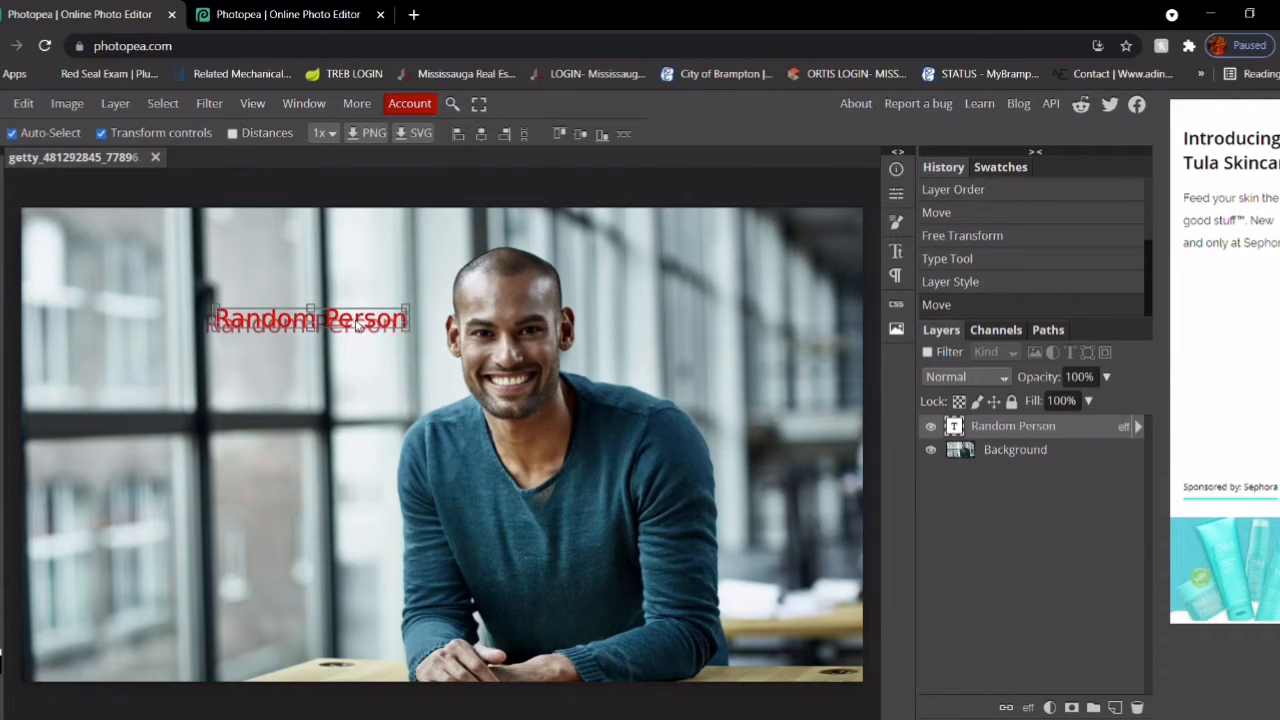
key(Delete)
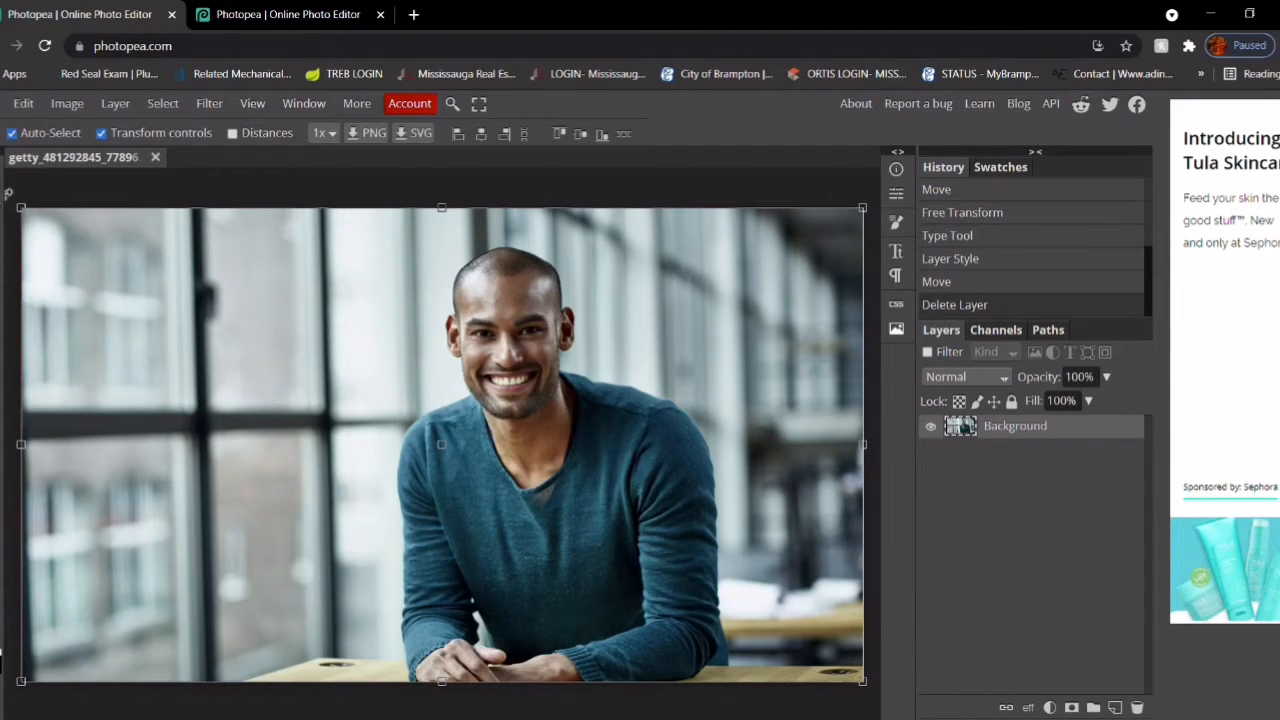
Step: Select the chest area of the man's sweater beside the neckline with the Magic Wand
key(l)
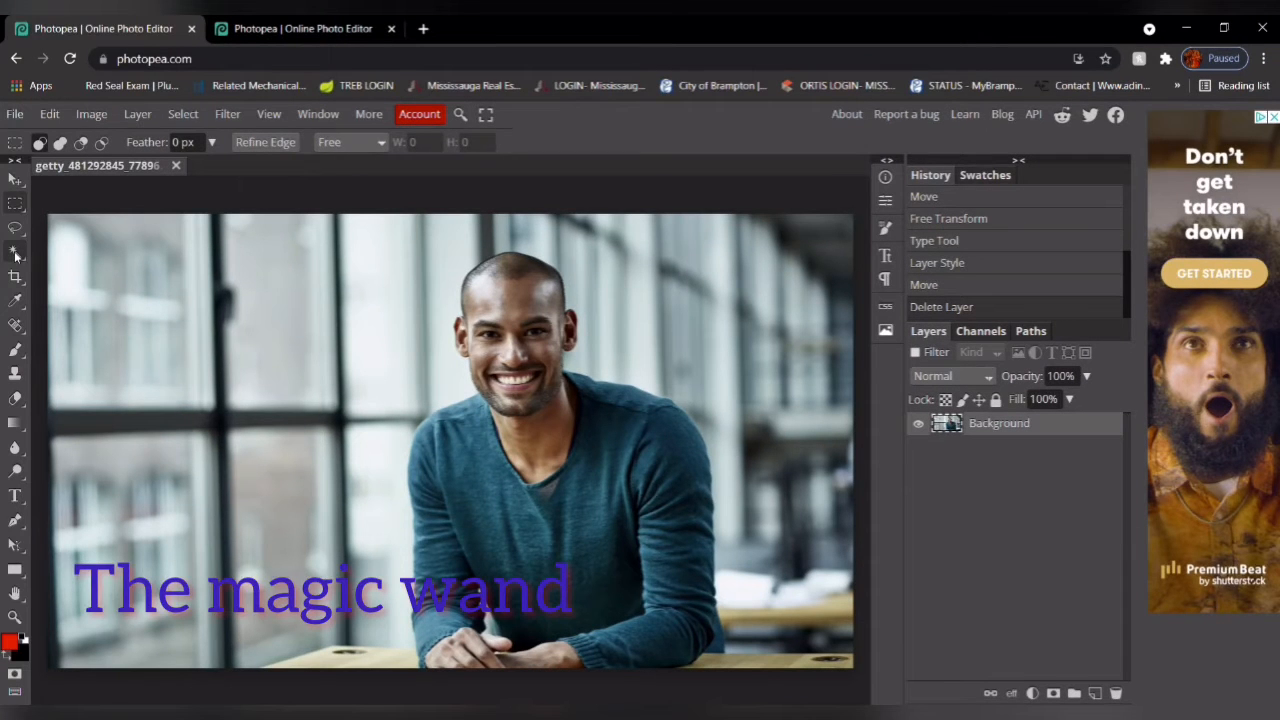
click(15, 254)
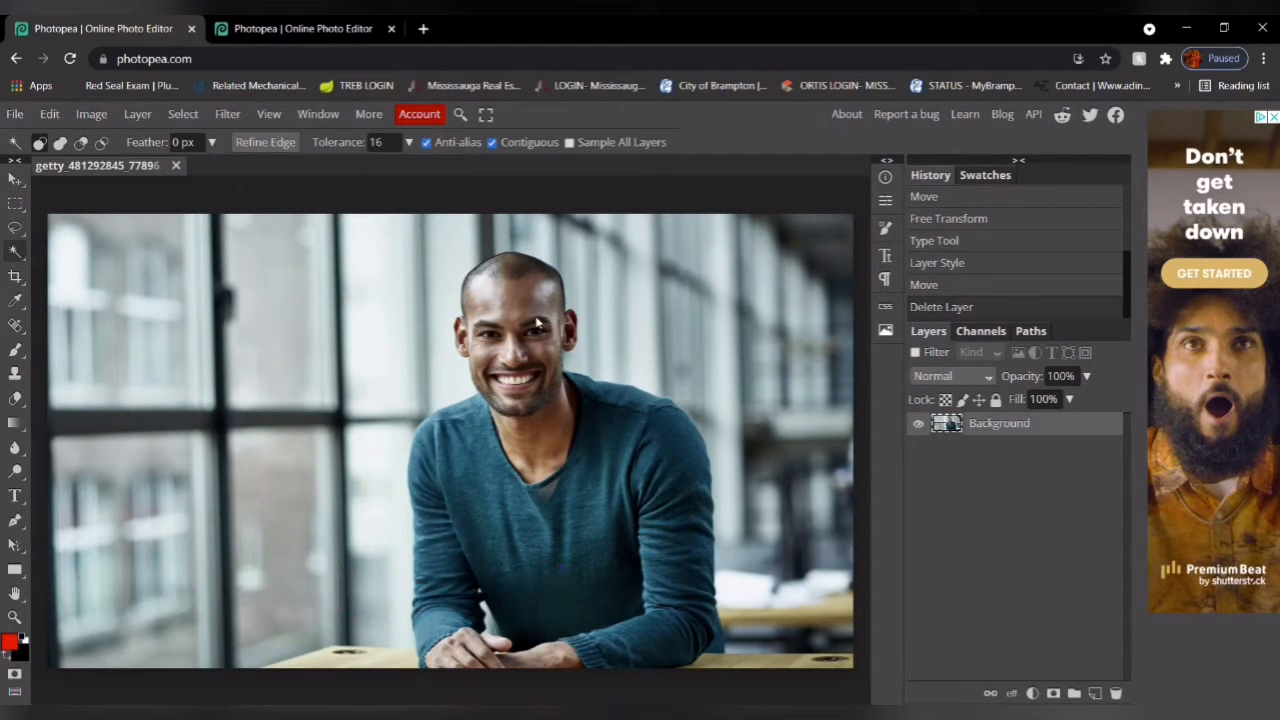
right_click(14, 254)
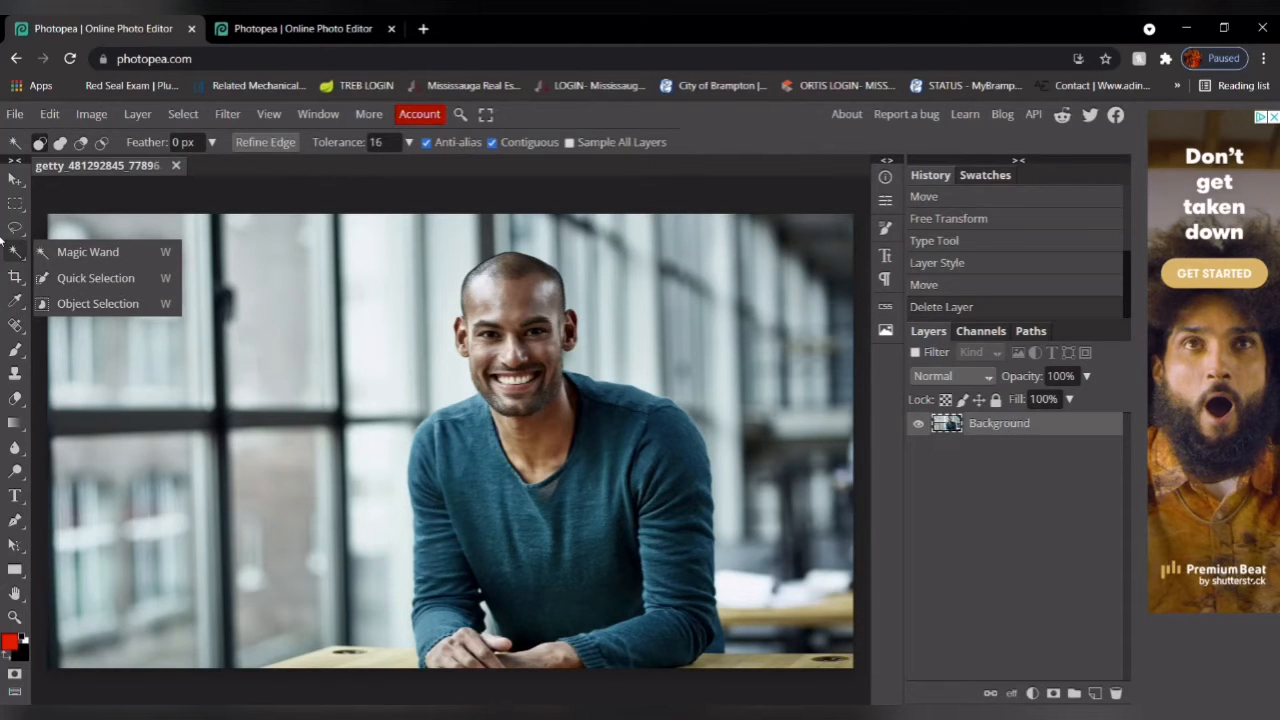
click(14, 252)
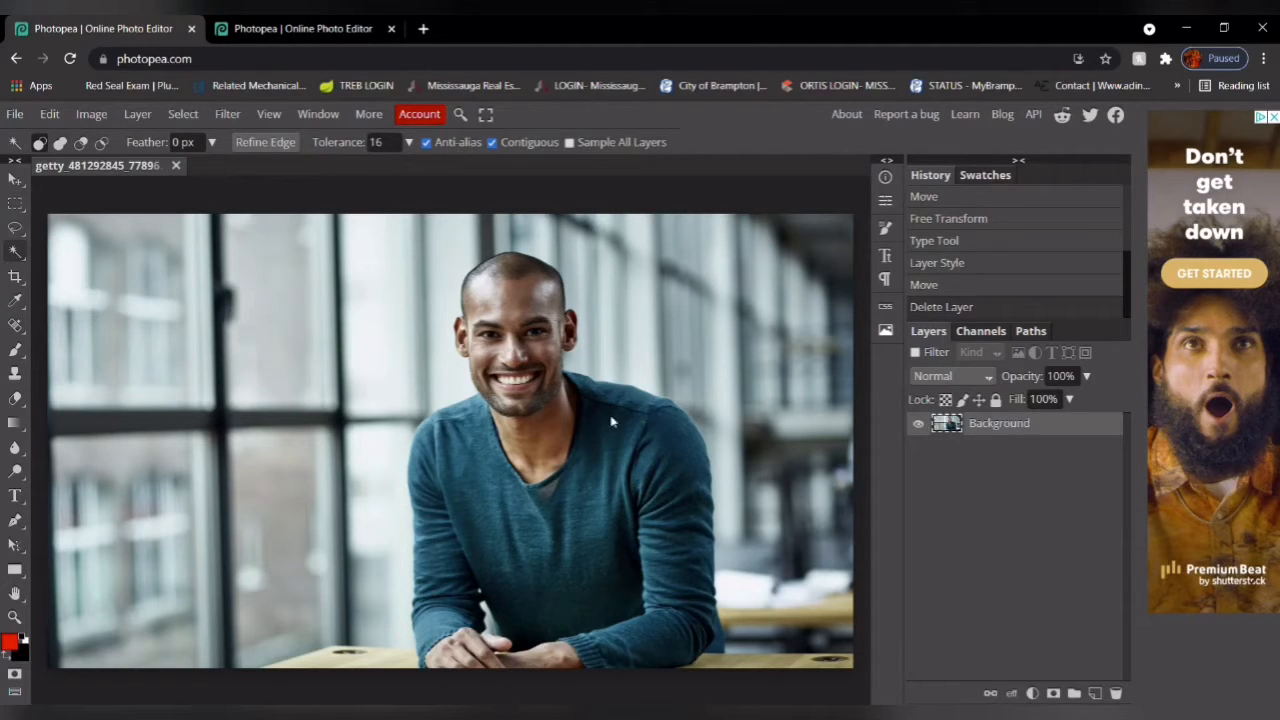
click(468, 451)
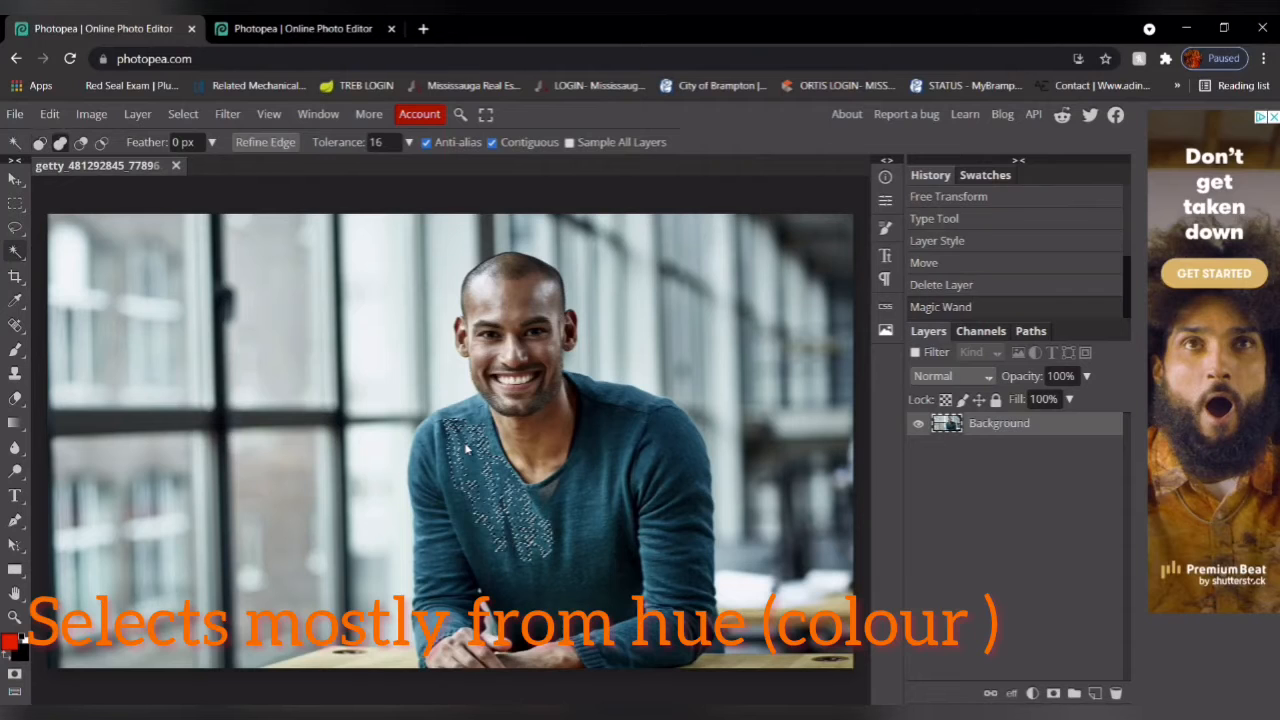
click(465, 451)
click(465, 452)
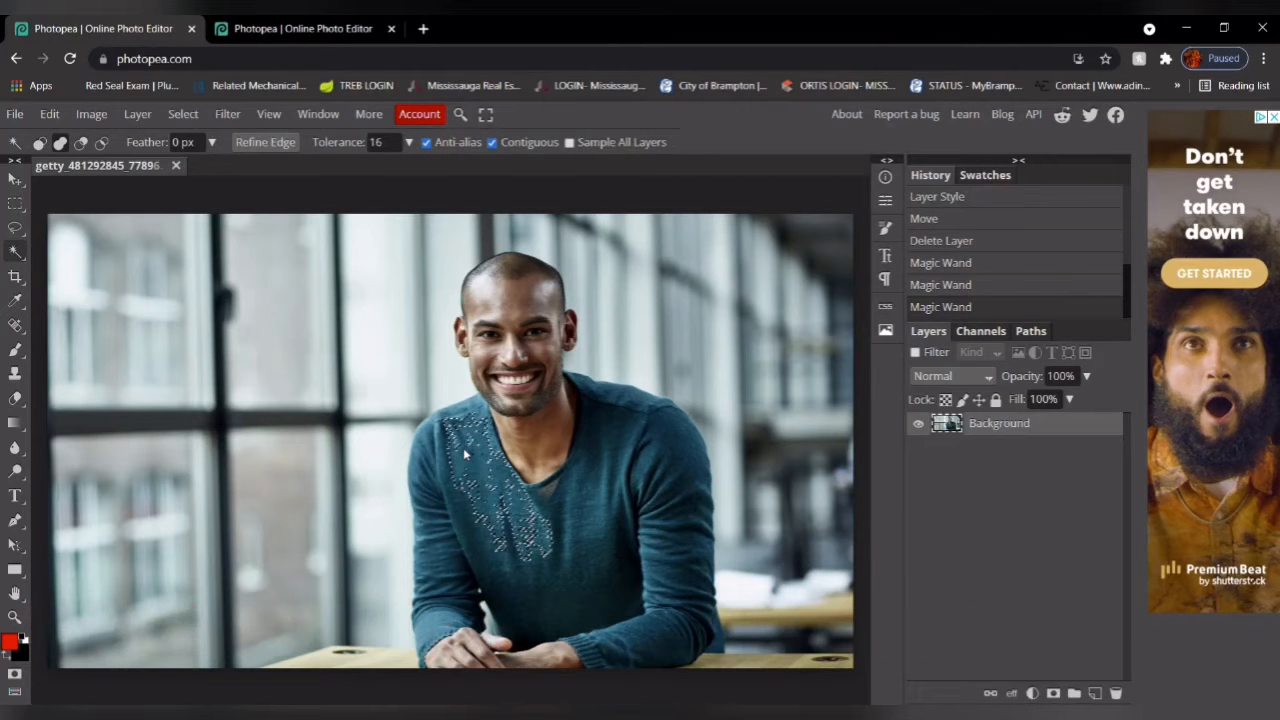
Step: Extend the Magic Wand selection over the sweater's shoulder, upper sleeve and cuff on the window side
click(472, 413)
click(466, 412)
click(437, 430)
click(432, 446)
click(440, 448)
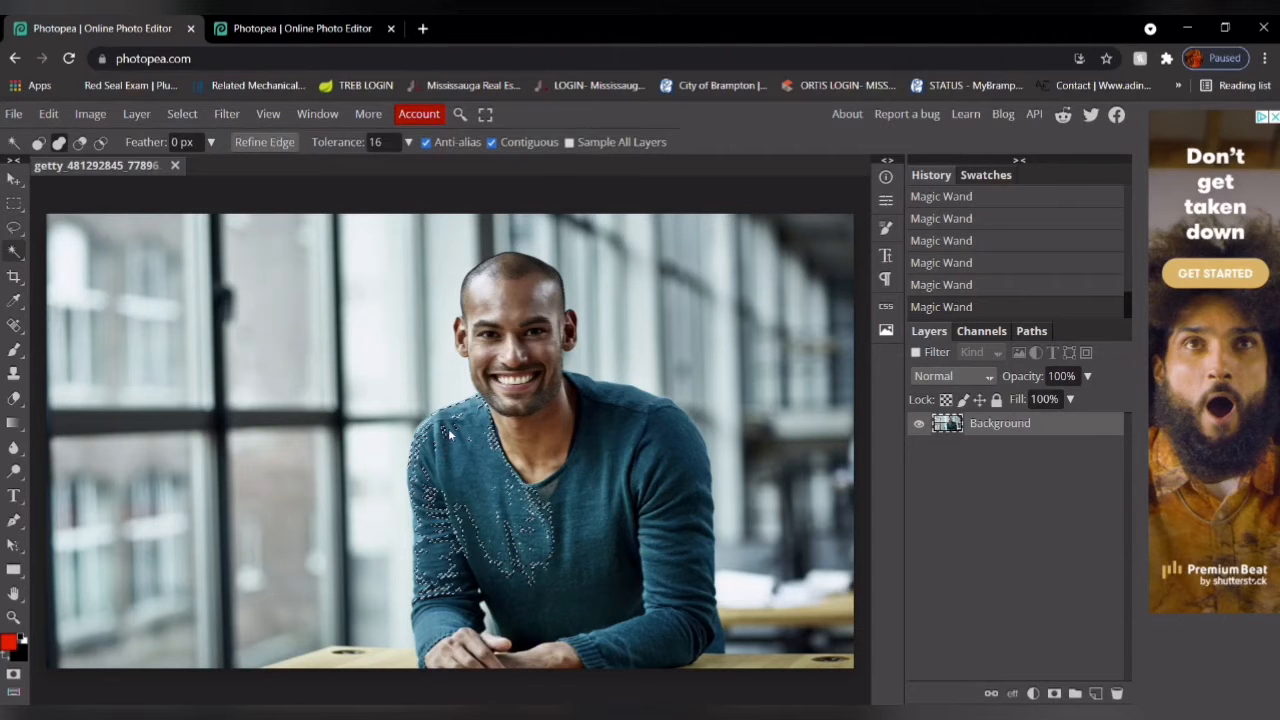
click(443, 588)
click(435, 641)
click(463, 620)
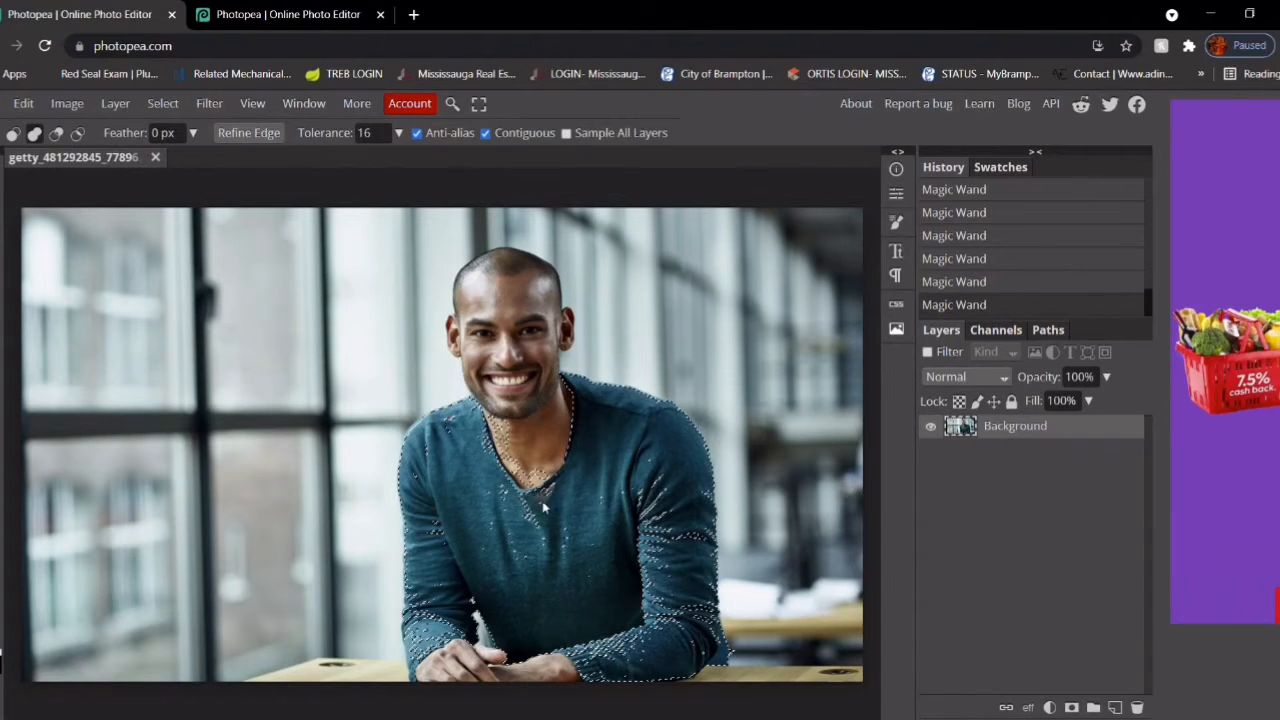
Step: Undo the last four Magic Wand selections on the sweater
key(ctrl+z)
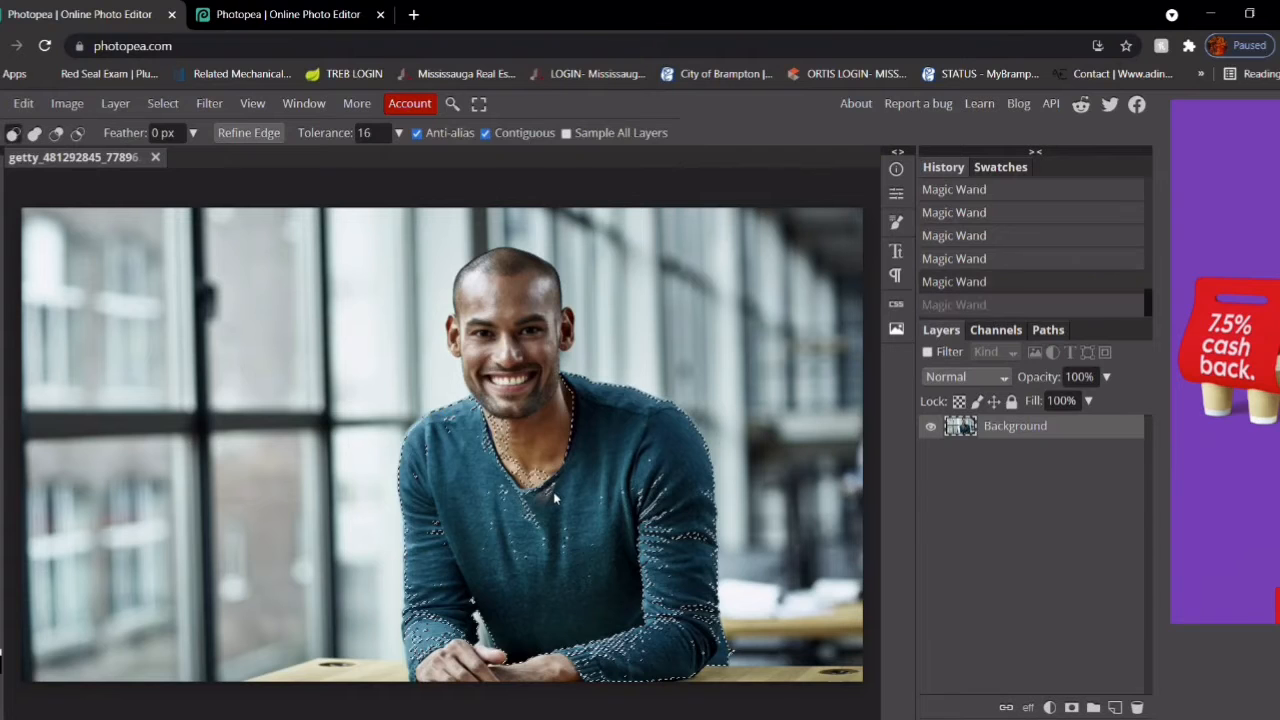
key(ctrl+z)
key(ctrl+z)
key(ctrl+z)
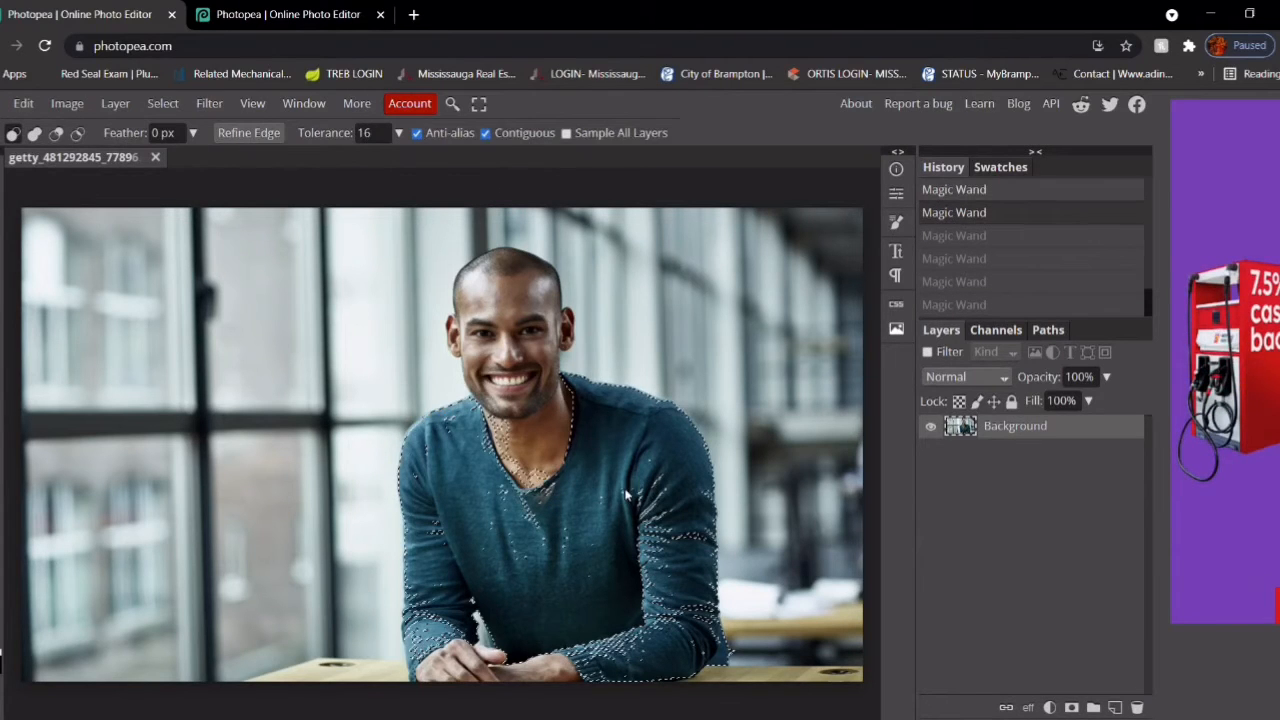
Step: Undo two more Magic Wand selections, and restore the most recent sweater selection from the history
key(ctrl+z)
key(ctrl+z)
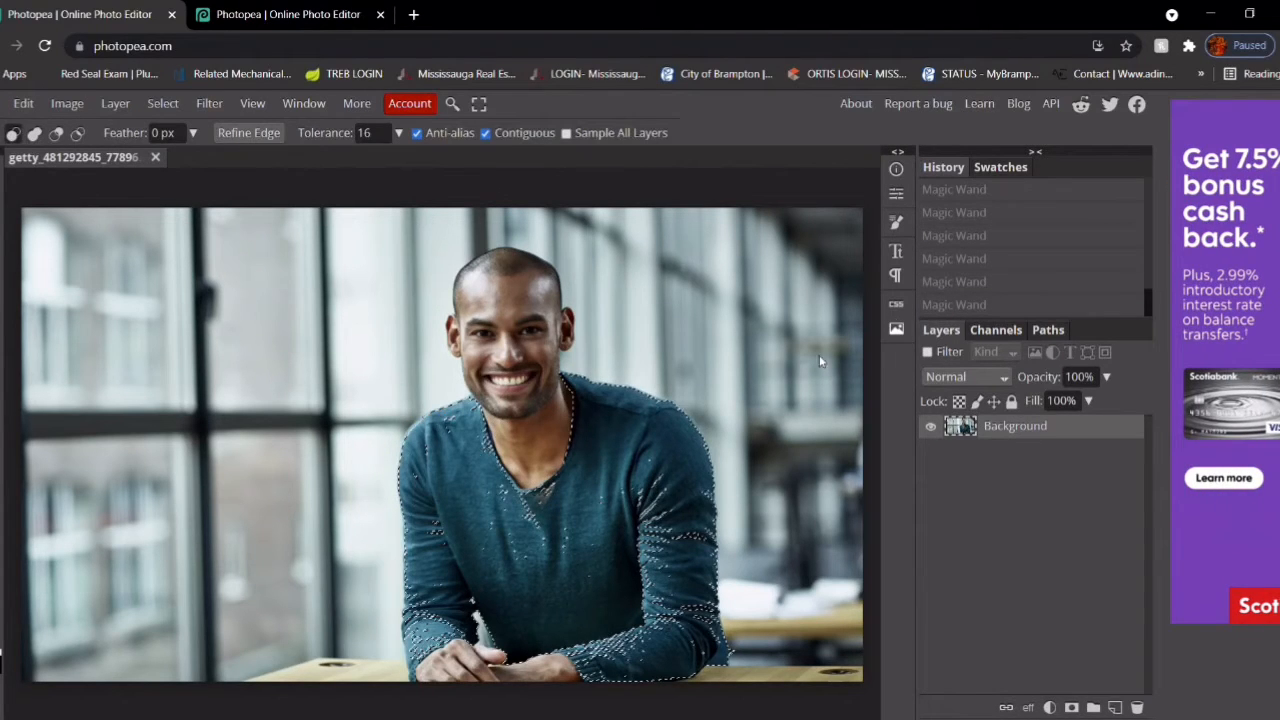
scroll(957, 262, up, 2)
scroll(954, 269, down, 2)
scroll(955, 258, up, 3)
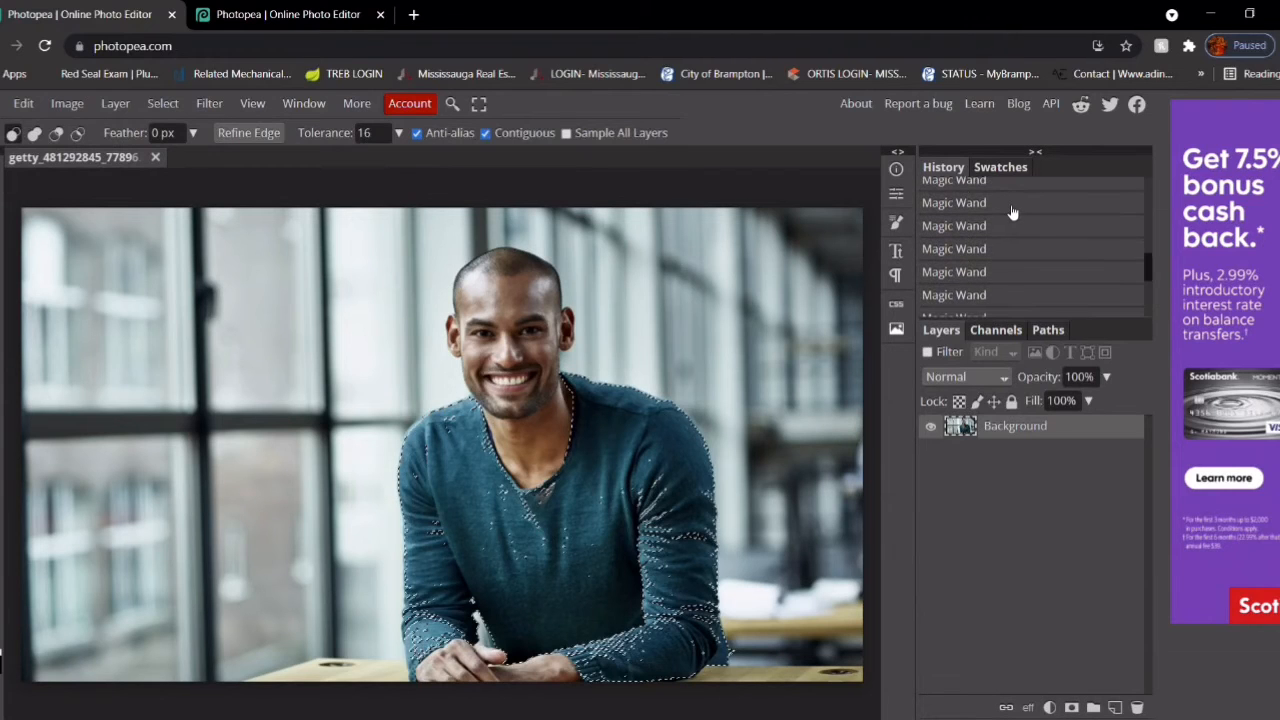
click(1012, 208)
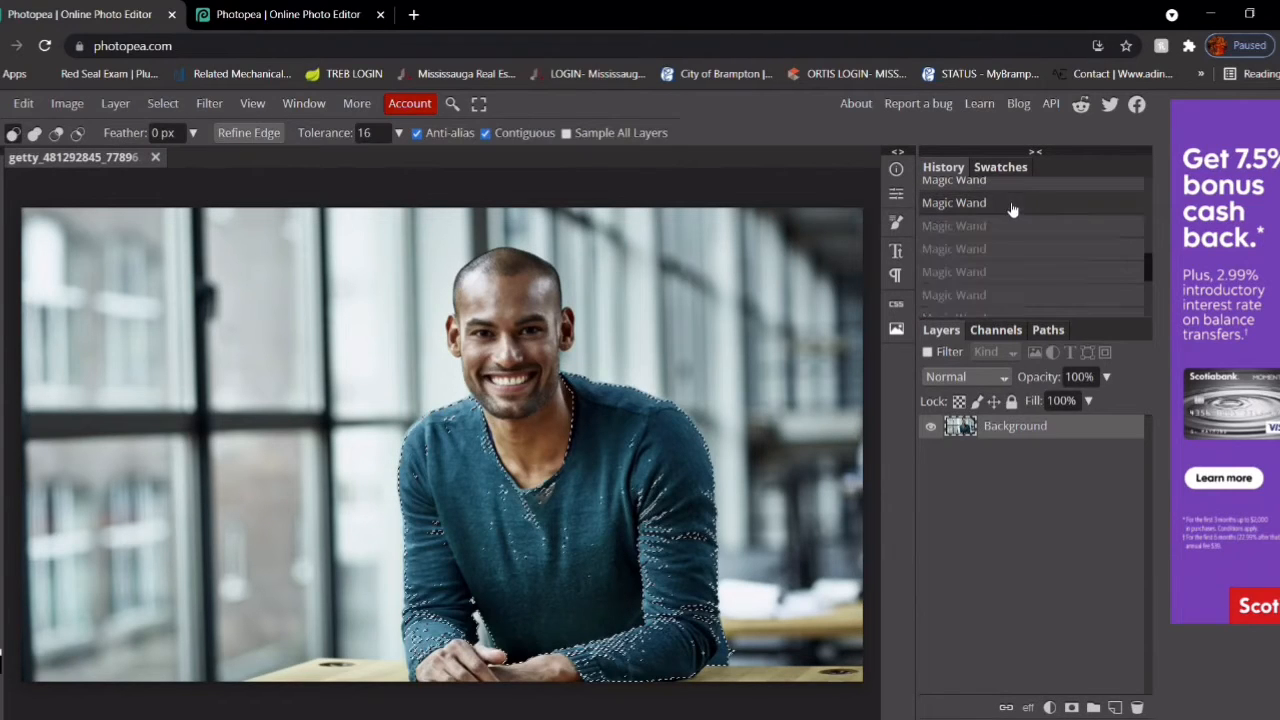
click(982, 282)
click(563, 442)
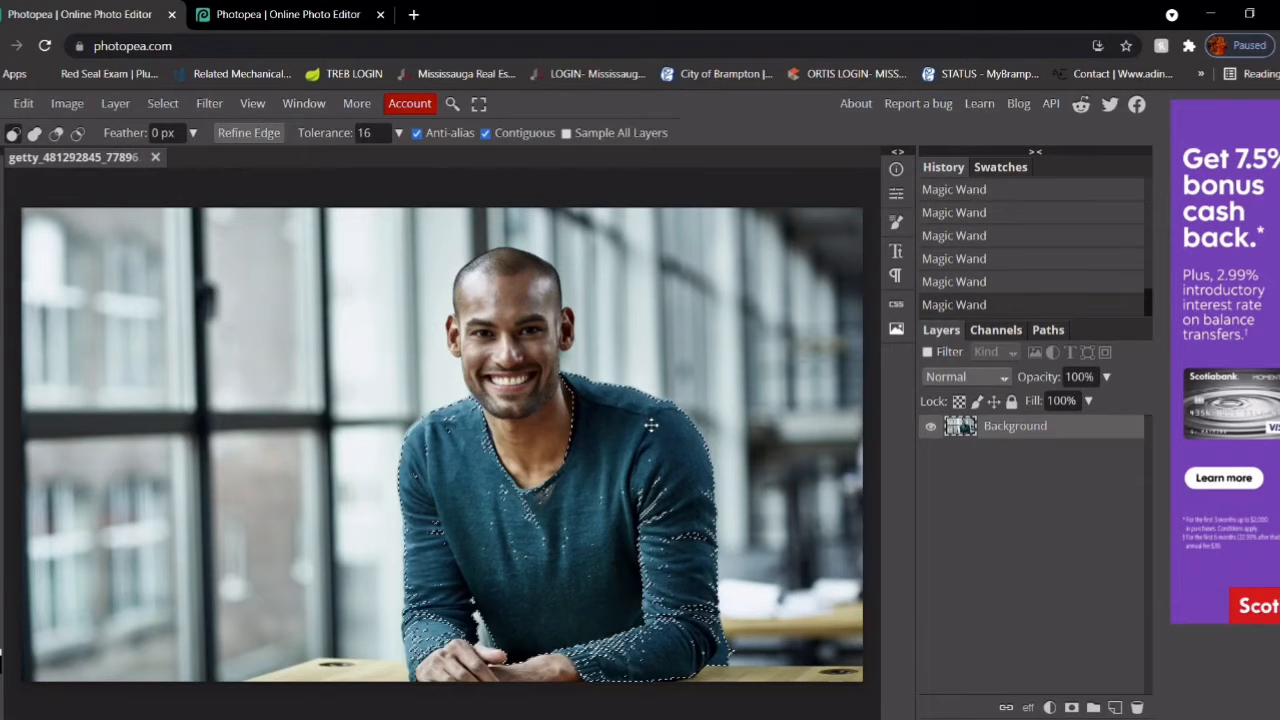
Step: Try moving the selected sweater pixels up toward the large window, and undo the move
key(v)
drag(660, 553, 352, 437)
key(ctrl+z)
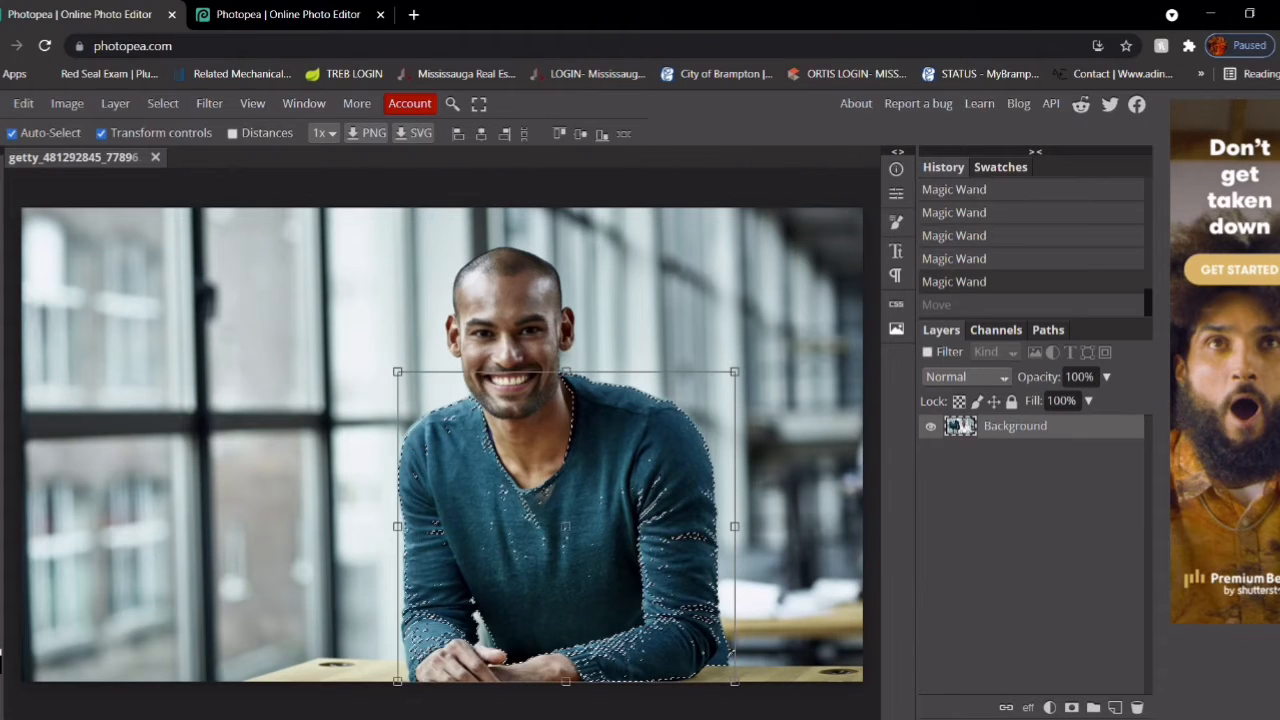
Step: Copy the selected sweater, paste it as a new layer, and move the copy up toward the large window
key(w)
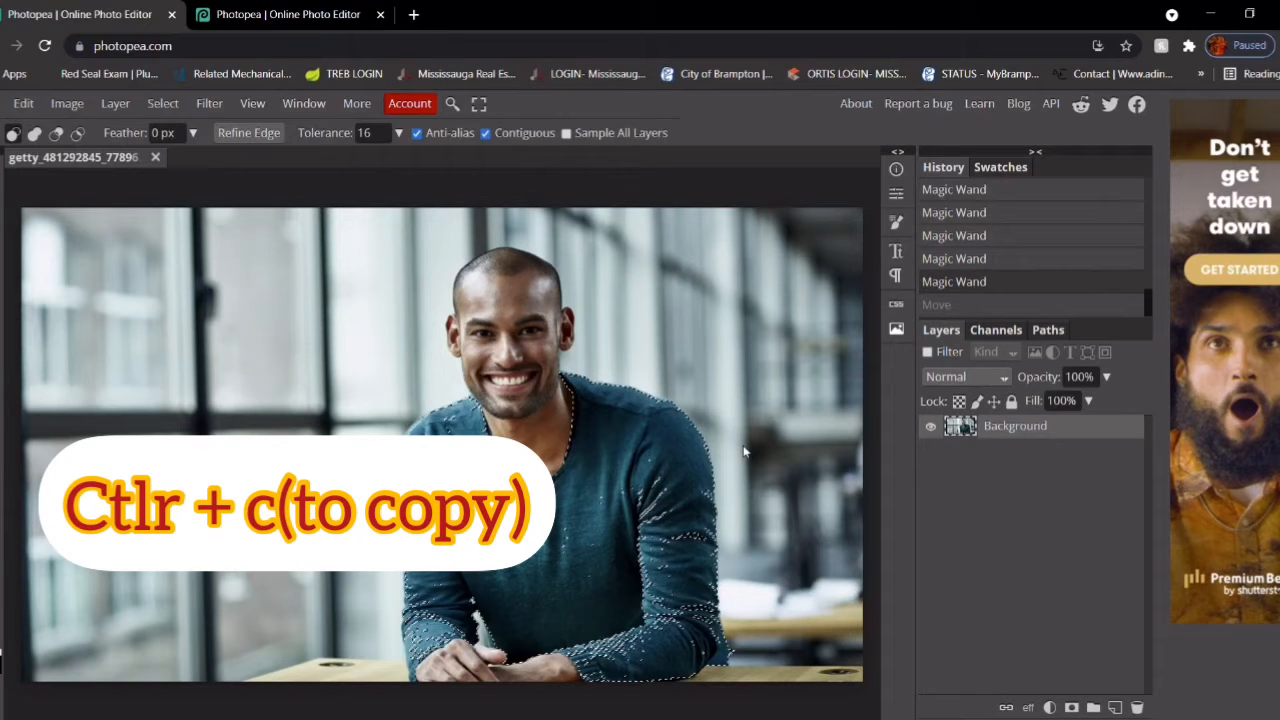
key(ctrl+v)
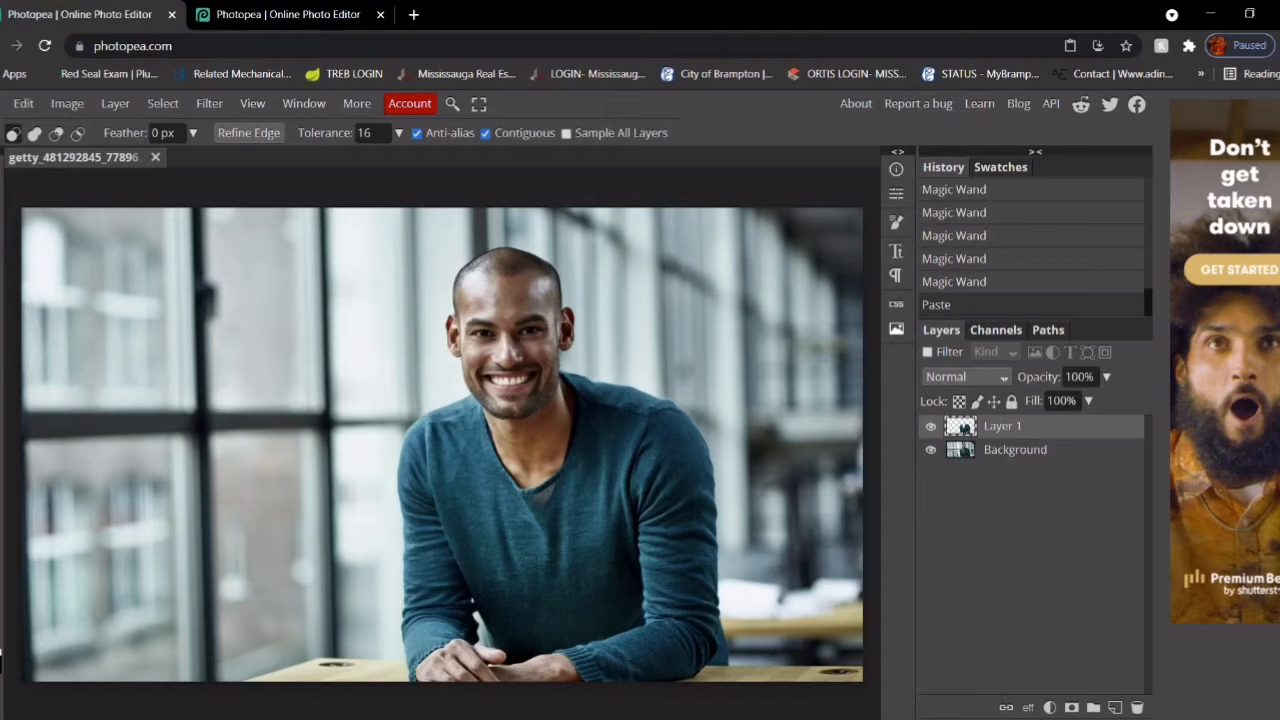
key(v)
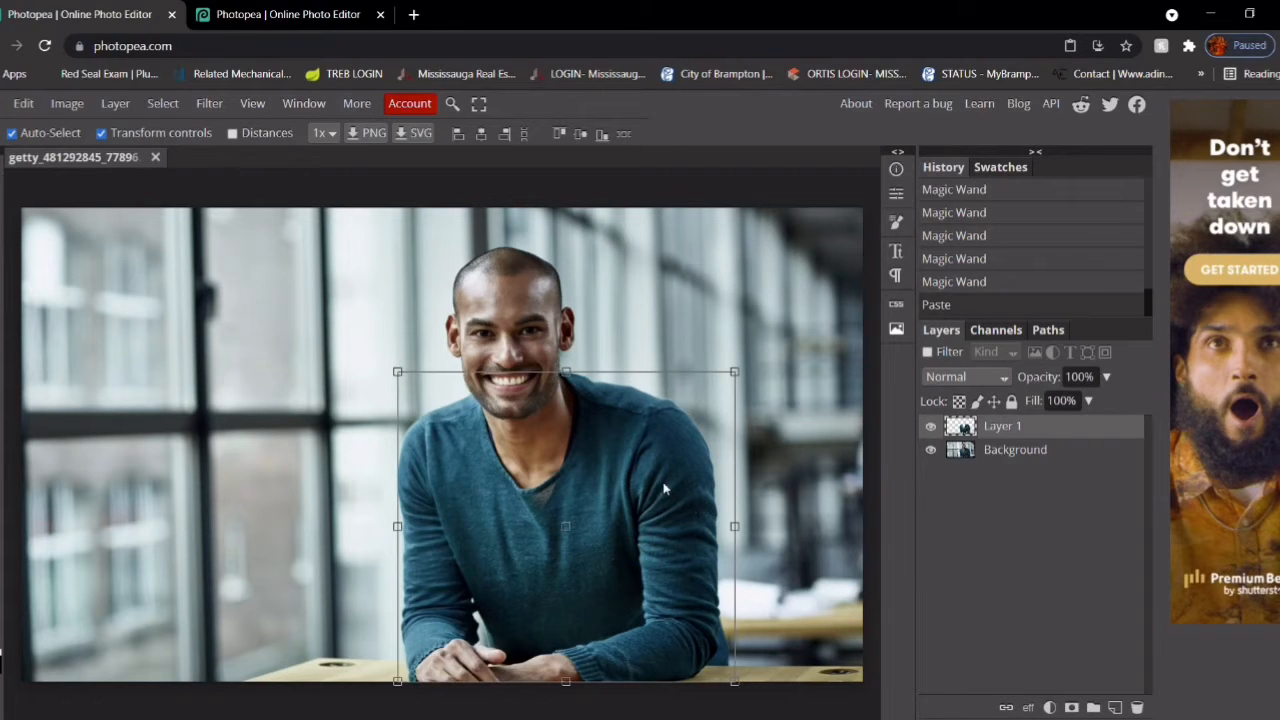
drag(643, 462, 314, 384)
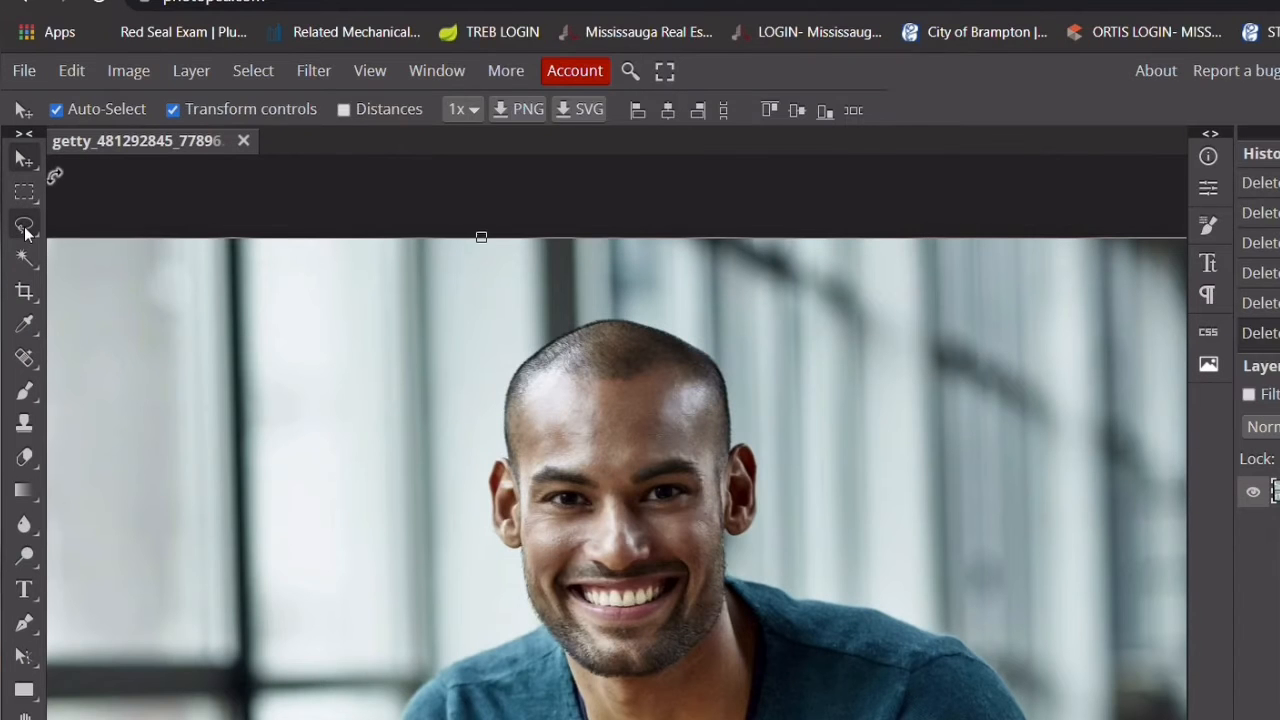
Step: Select the man's head with the Lasso tool, tracing closely around the scalp, both ears and the chin
click(7, 226)
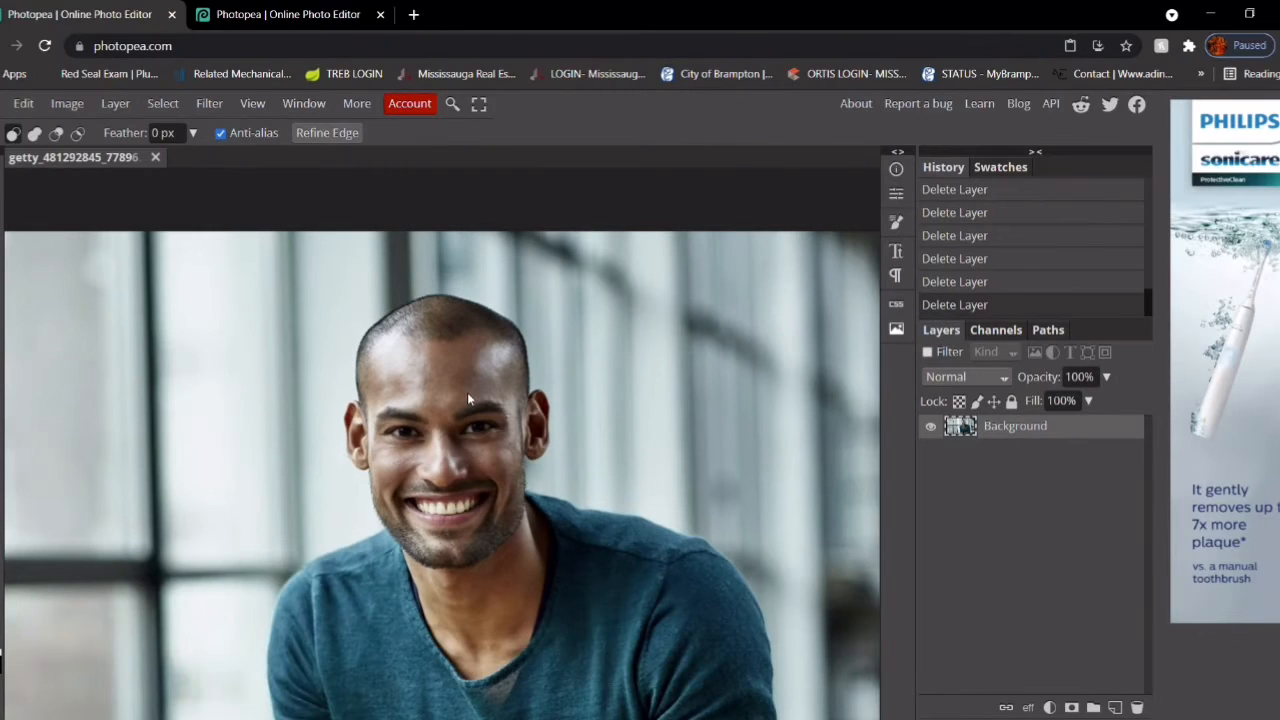
key(ctrl+plus)
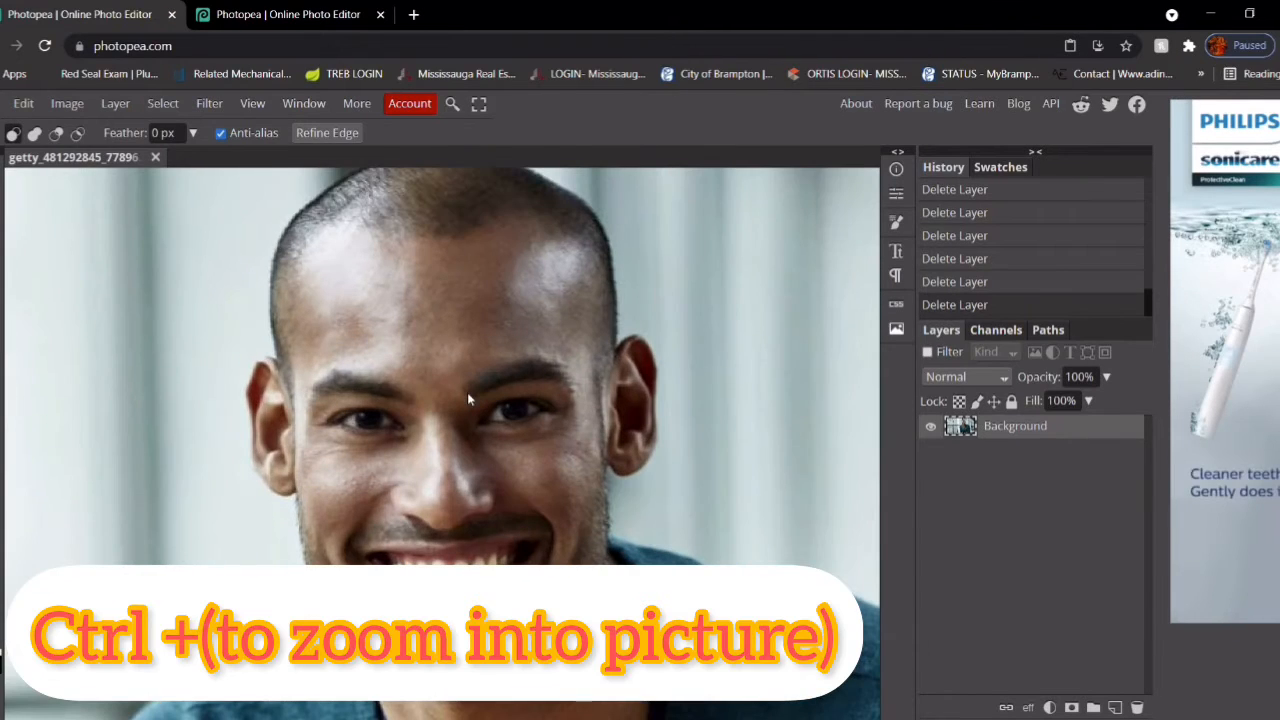
scroll(468, 394, down, 1)
scroll(468, 394, up, 3)
mouse_move(359, 682)
mouse_down()
mouse_move(317, 626)
mouse_move(307, 565)
mouse_up()
mouse_move(302, 538)
mouse_down()
mouse_move(286, 394)
mouse_move(275, 312)
mouse_move(301, 258)
mouse_move(534, 198)
mouse_move(590, 227)
mouse_move(620, 267)
mouse_move(625, 383)
mouse_move(654, 376)
mouse_move(619, 616)
mouse_move(595, 668)
mouse_move(536, 712)
mouse_move(422, 700)
mouse_up()
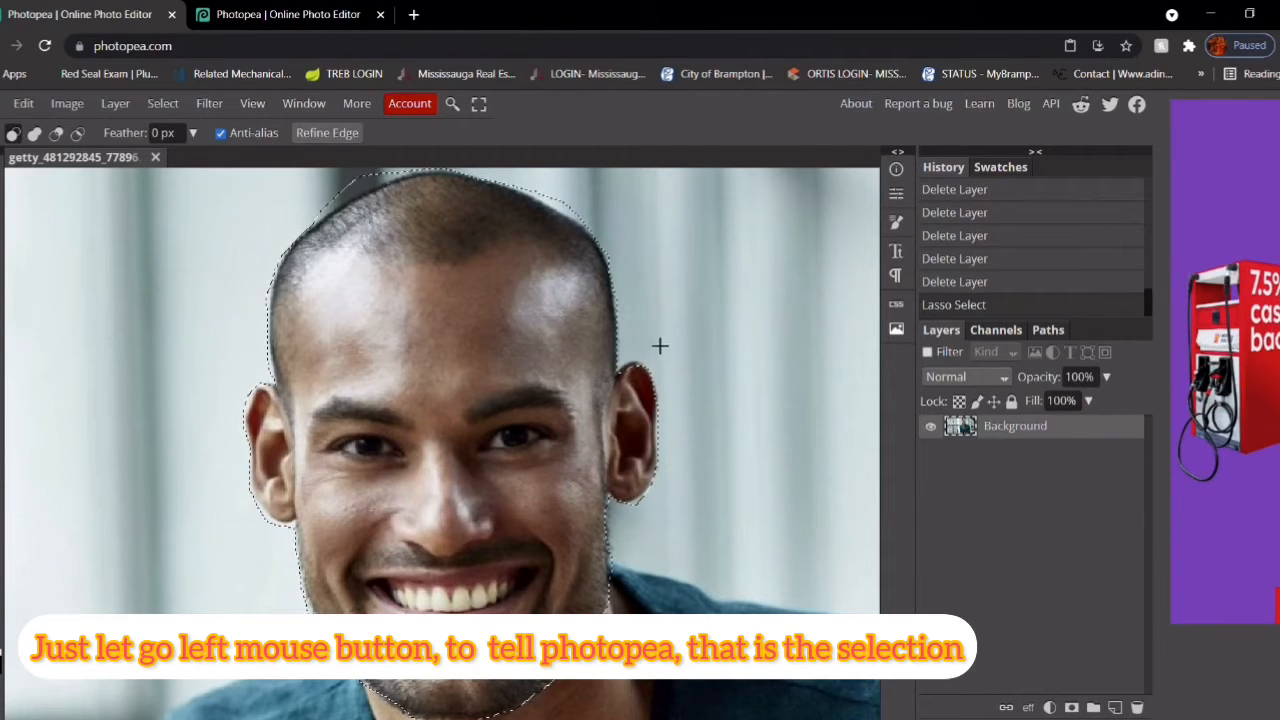
Step: Copy the lassoed head, paste it as a new layer, and move the copy beside the man over the window
key(ctrl+0)
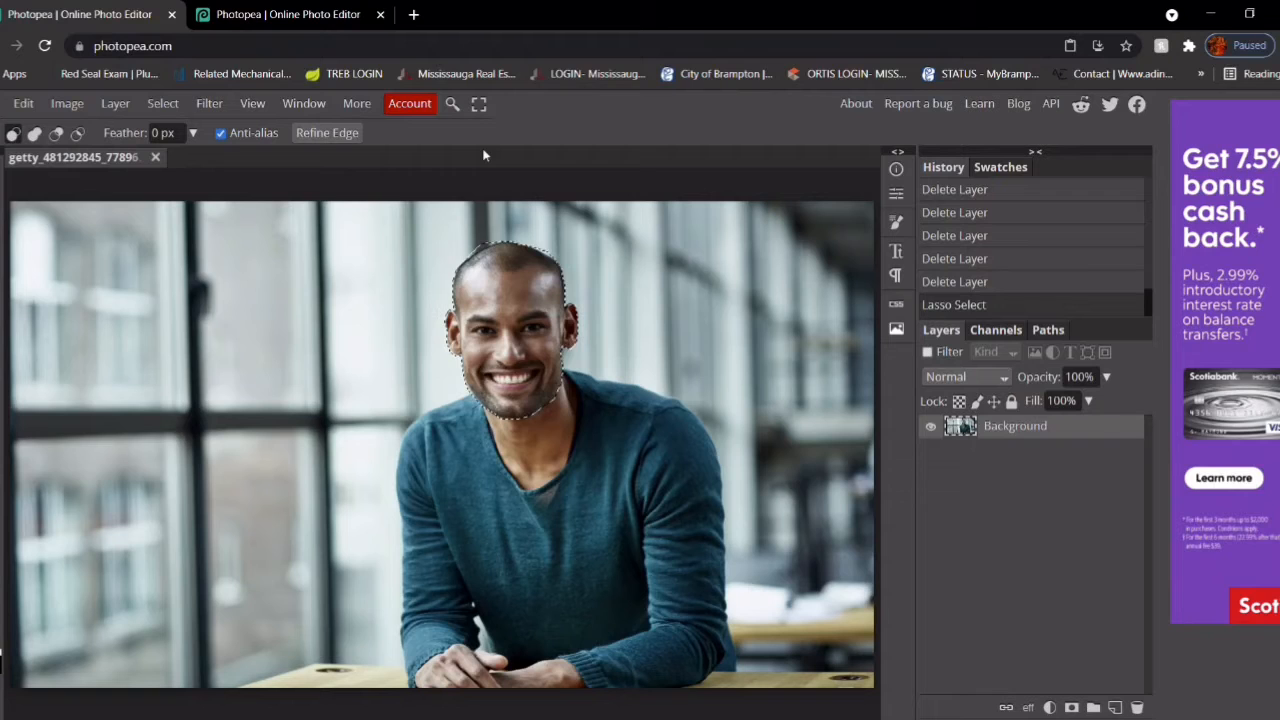
key(ctrl+c)
key(ctrl+v)
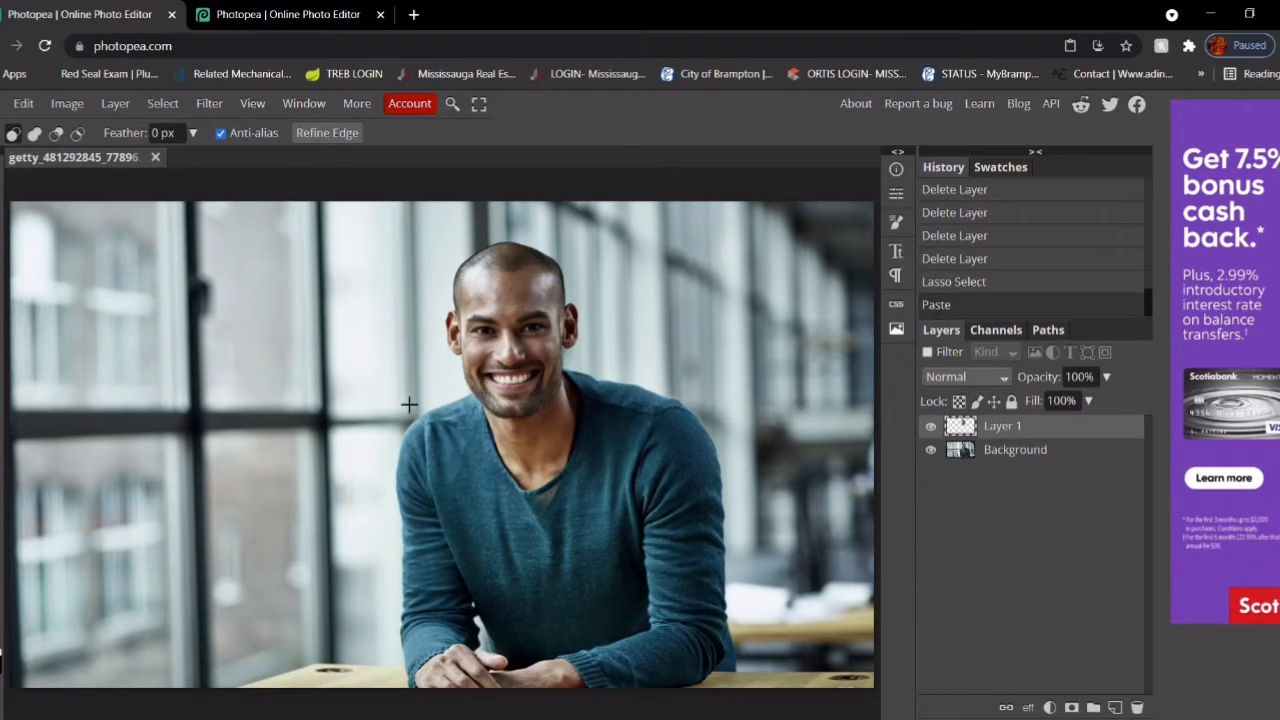
key(v)
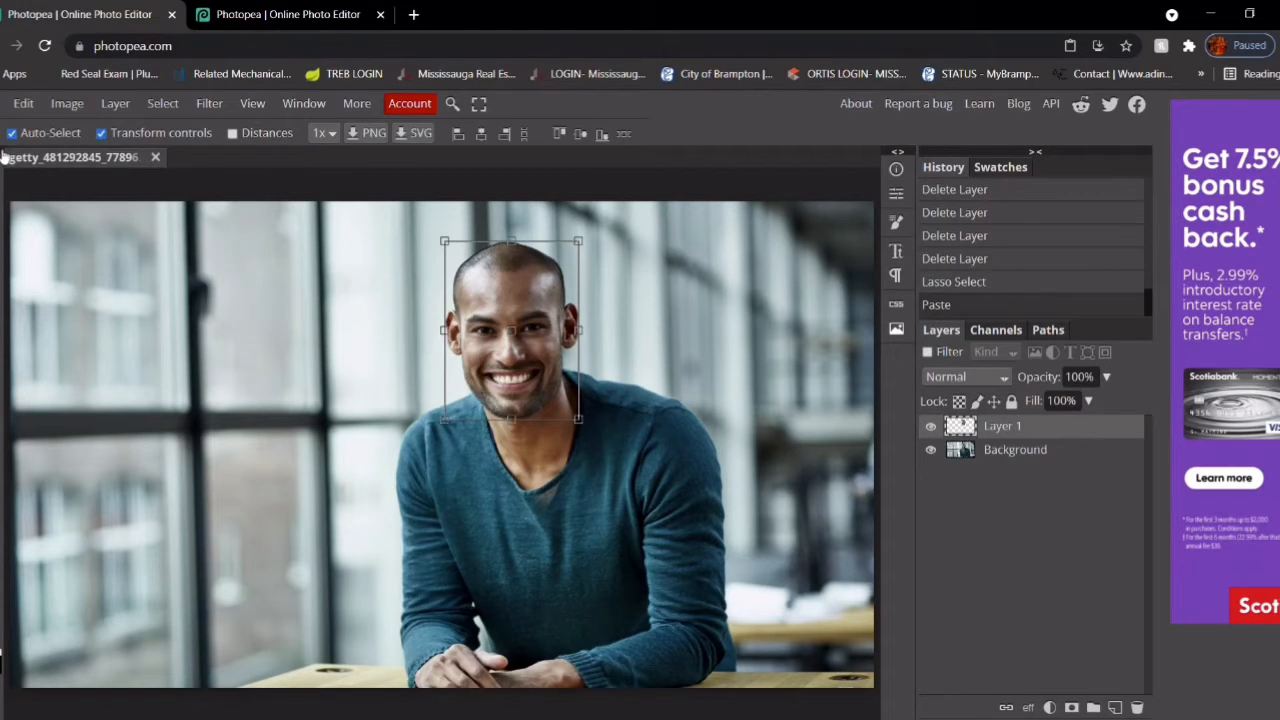
drag(537, 301, 244, 281)
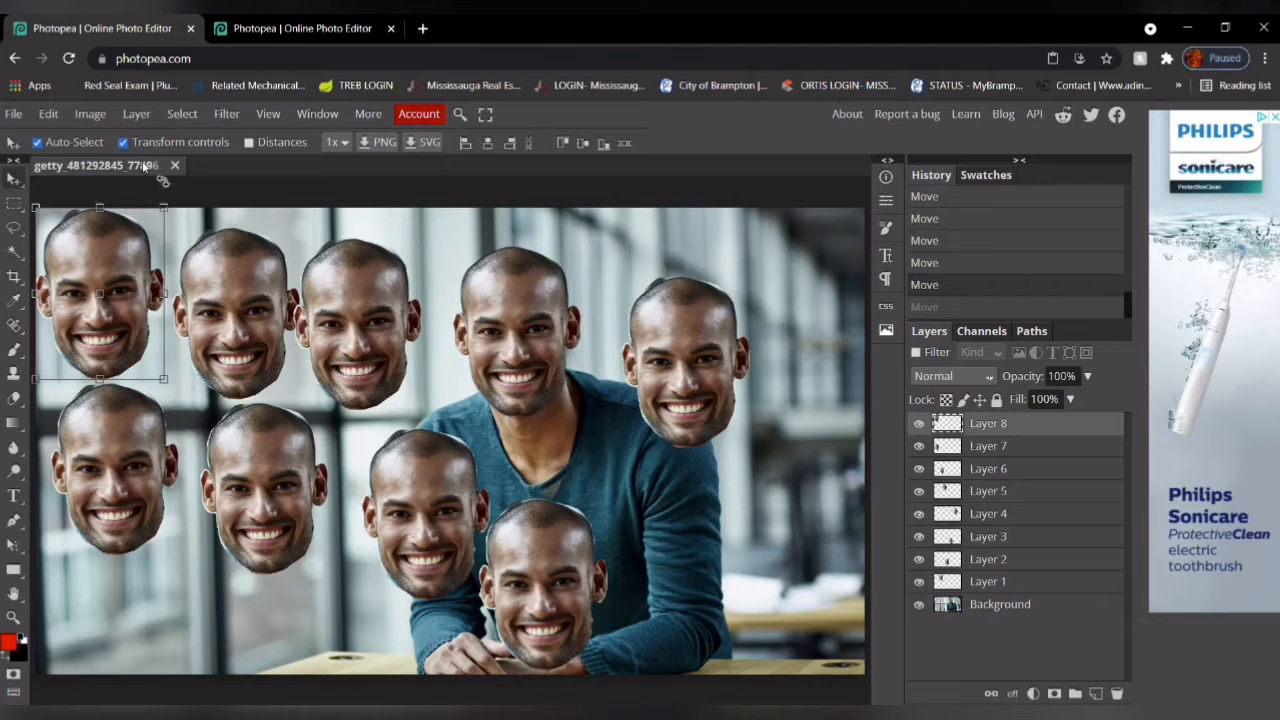
Step: Enlarge the head copy above the man's far shoulder to about 158% width and 121% height, and apply the transform
click(737, 423)
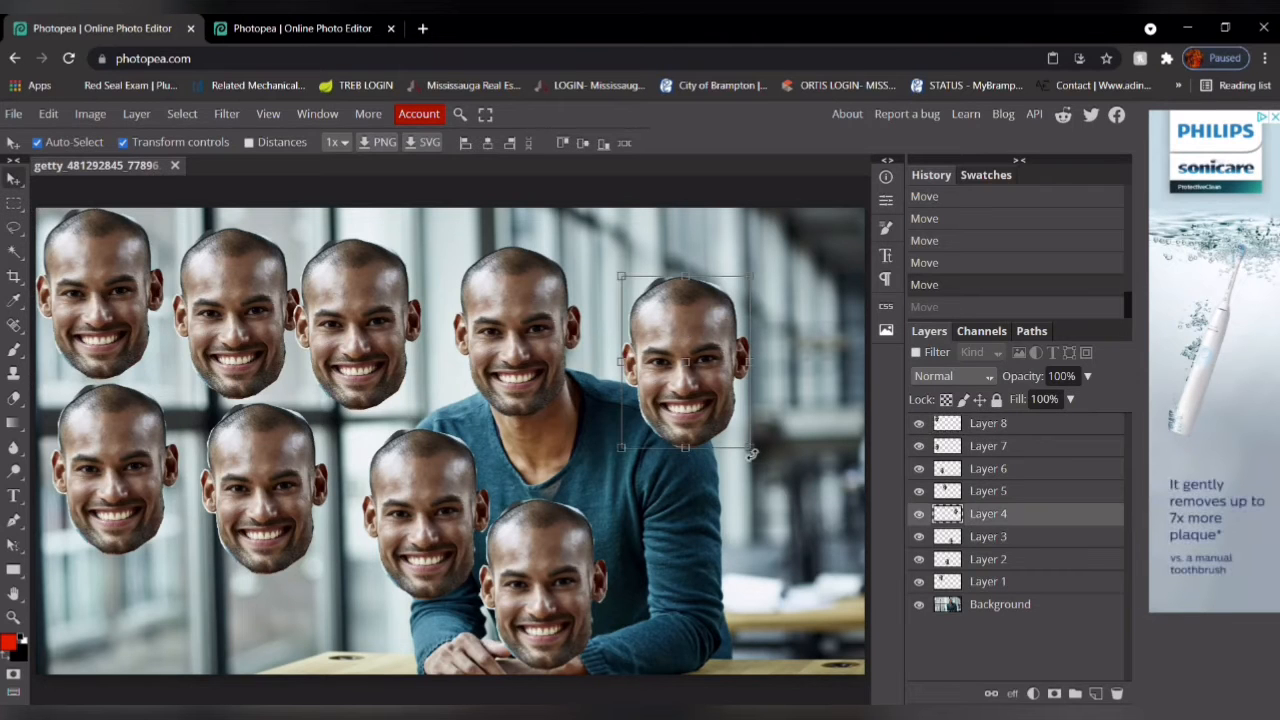
drag(751, 447, 827, 484)
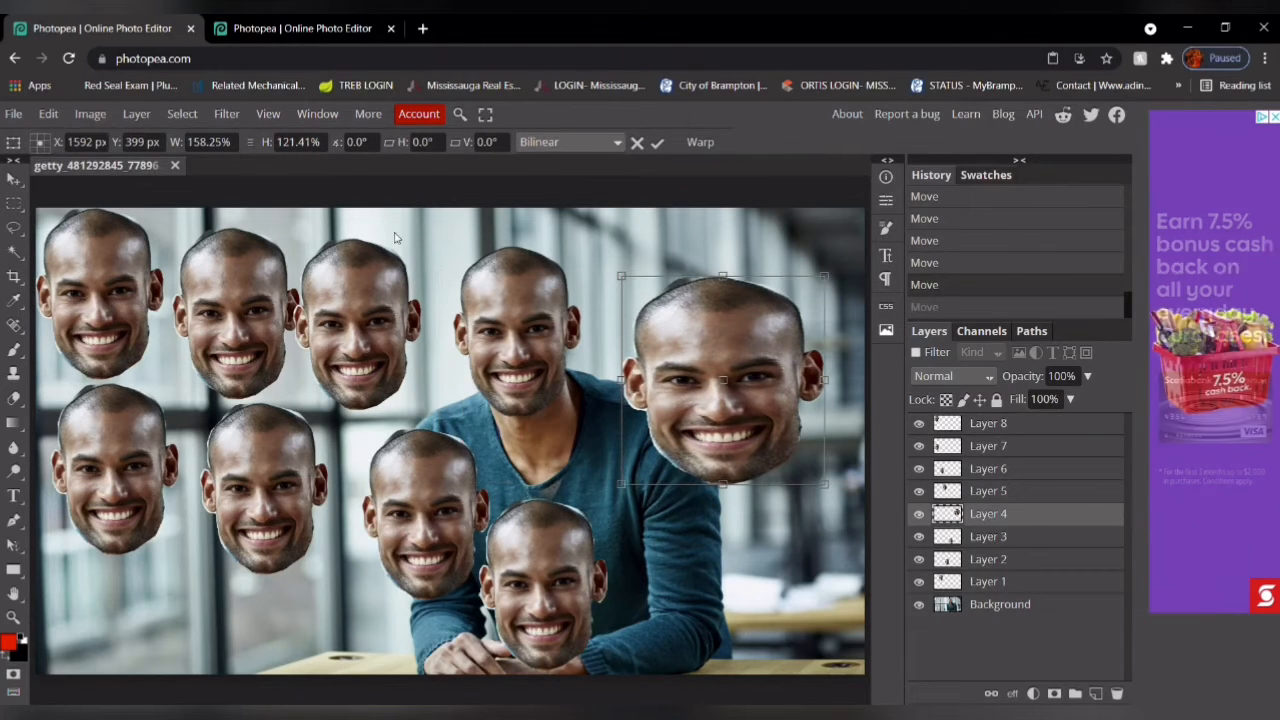
click(16, 179)
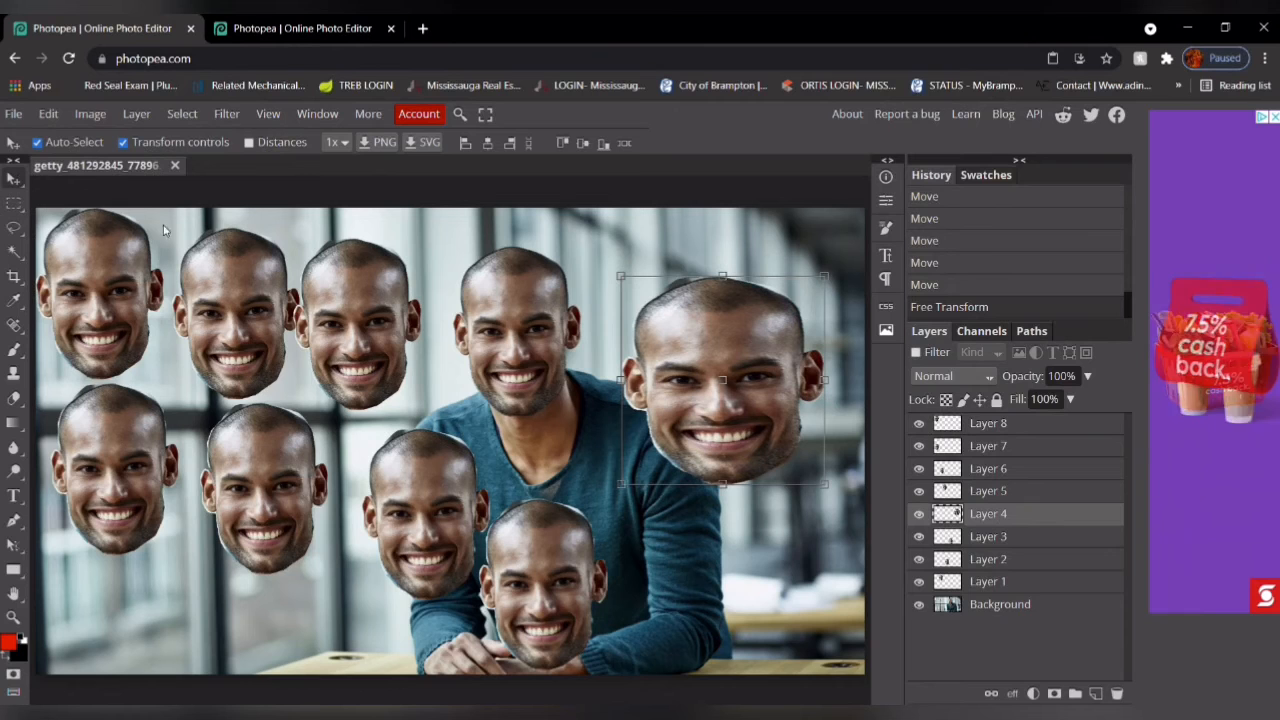
Step: Shrink the enlarged head copy, apply the transform, and turn off the Transform controls option
click(124, 142)
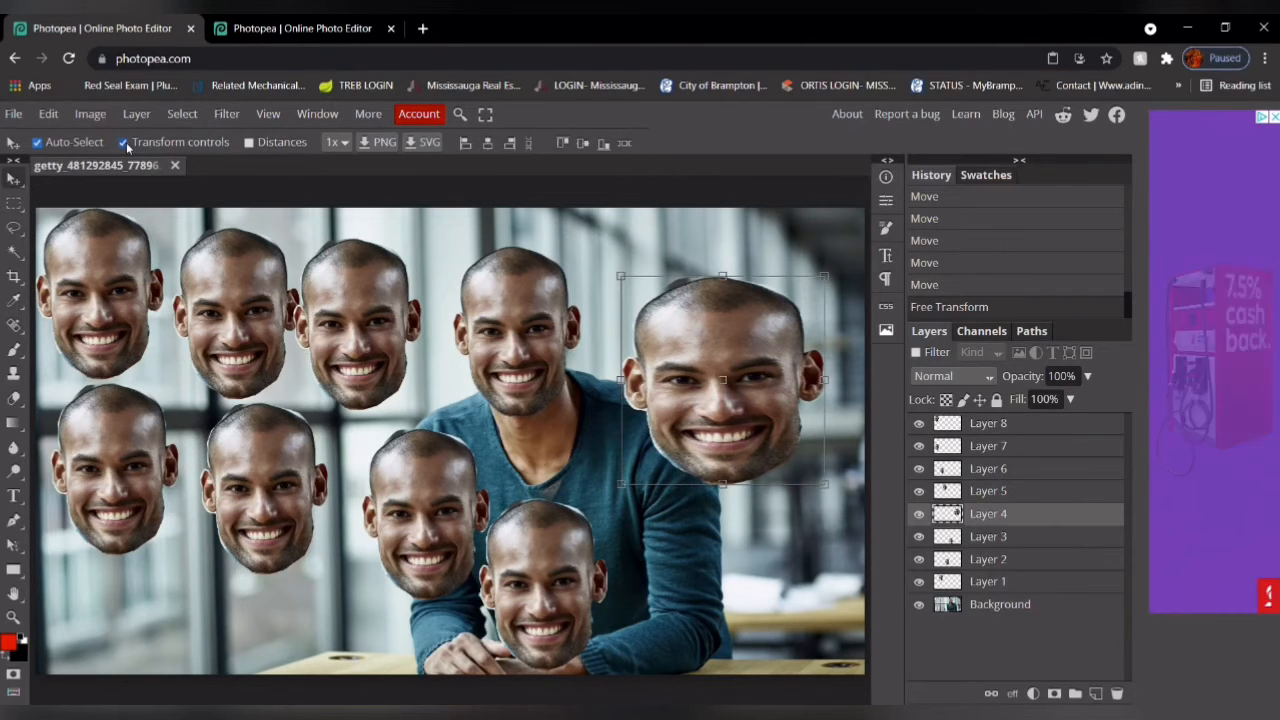
click(123, 143)
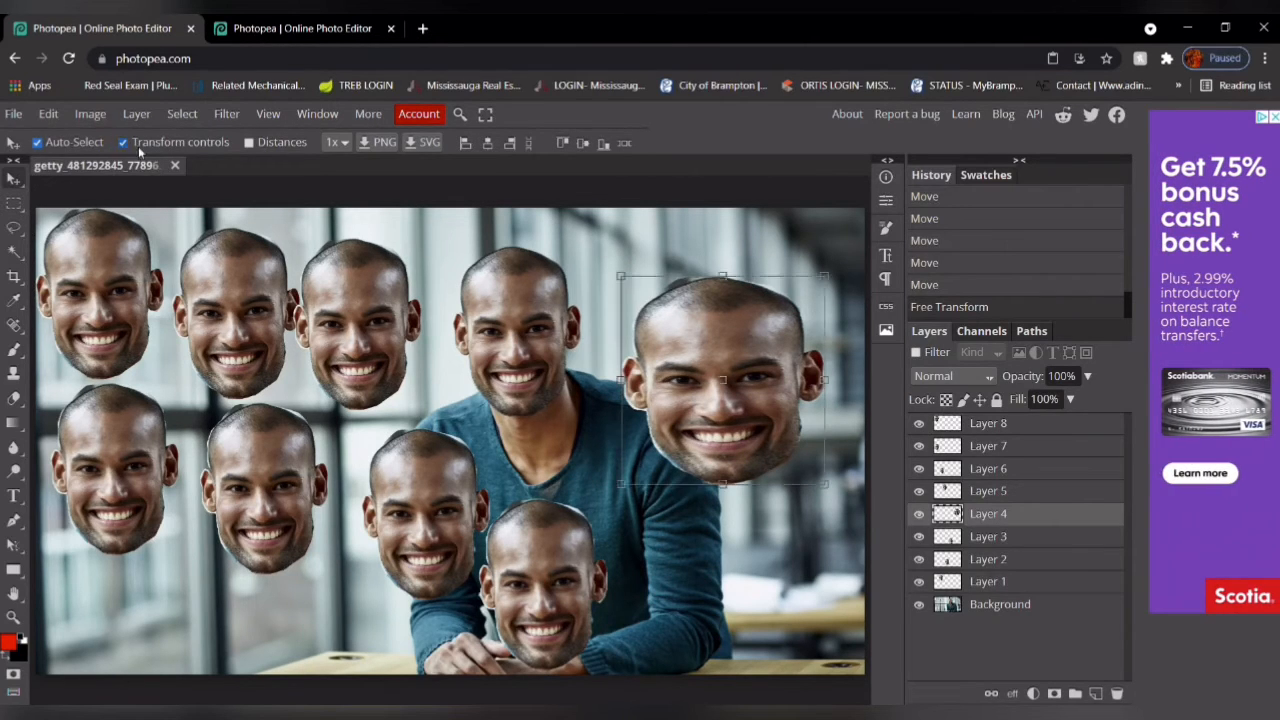
drag(830, 488, 766, 424)
click(12, 183)
click(124, 142)
click(124, 142)
click(124, 142)
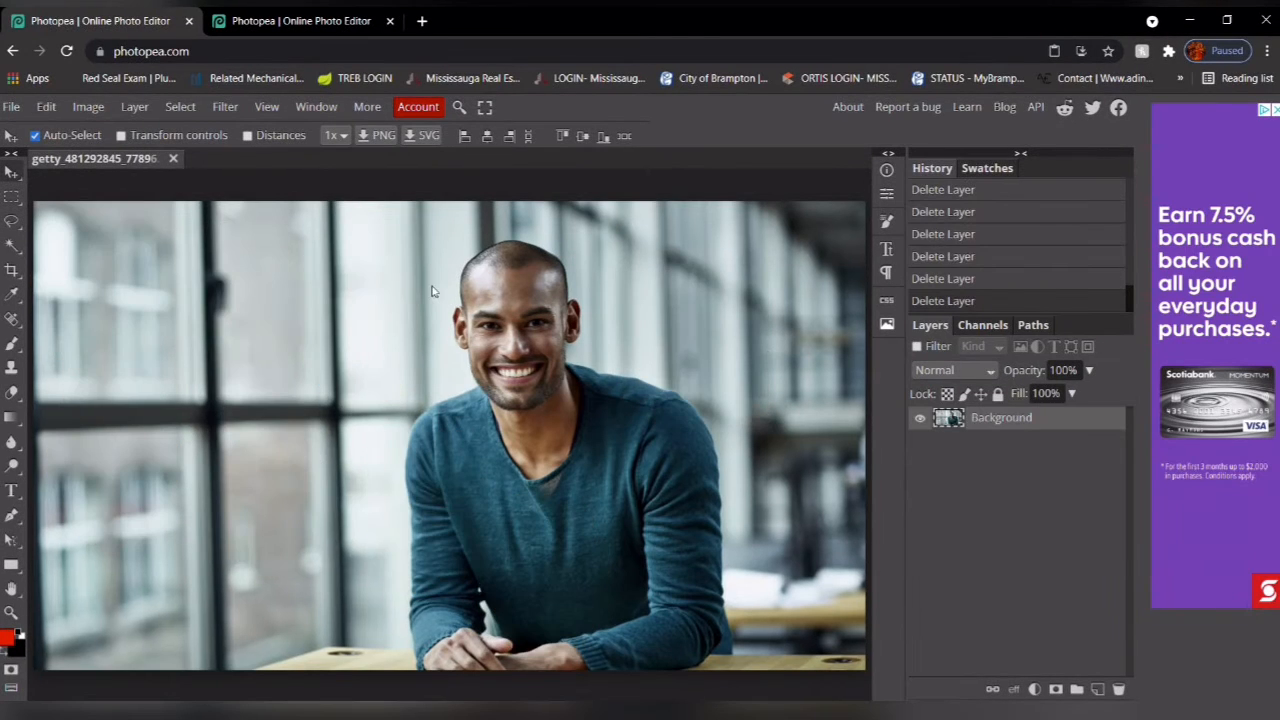
Step: Crop the picture closer to the man, trimming the window side and a strip above his head, and undo the crop
click(12, 270)
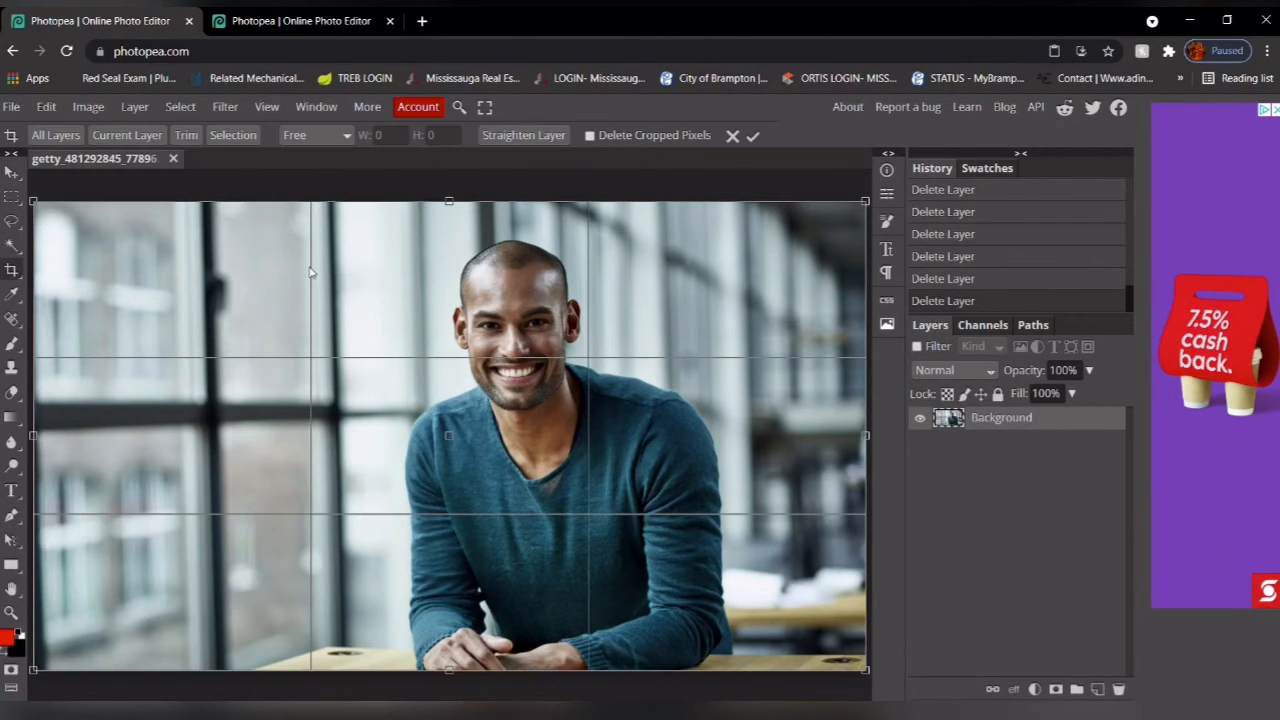
drag(32, 204, 332, 235)
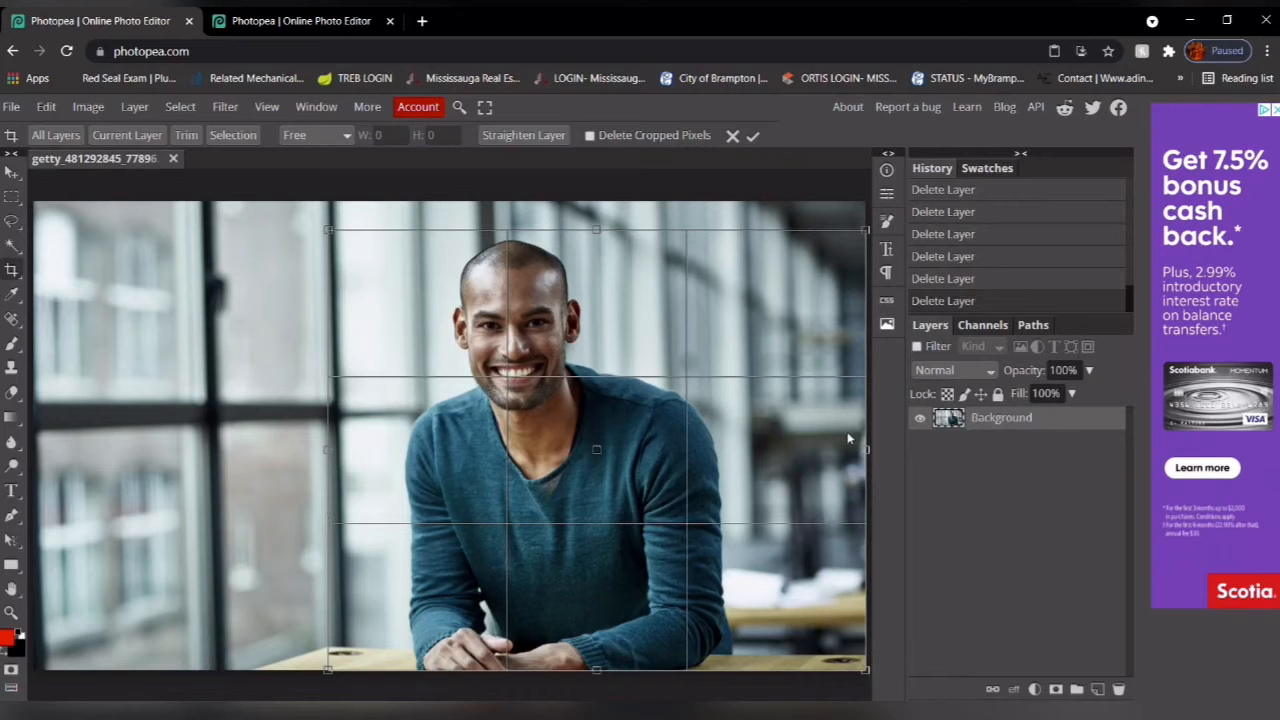
click(755, 139)
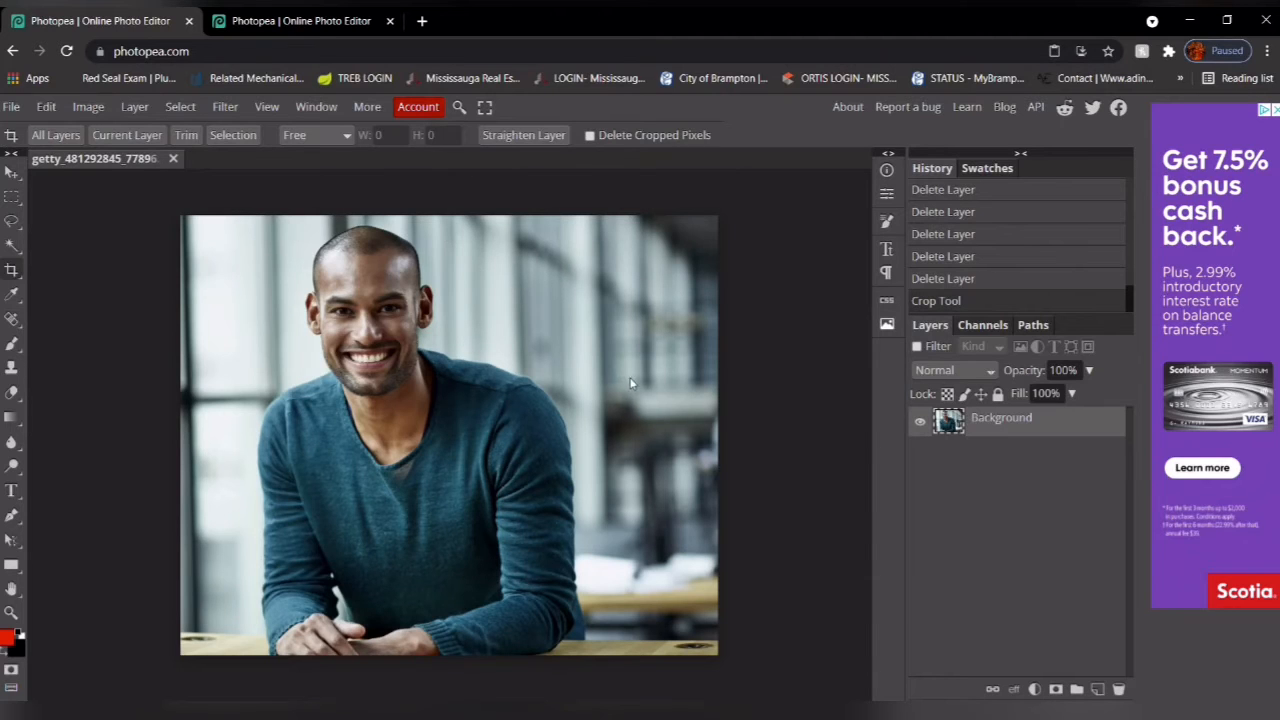
key(ctrl+z)
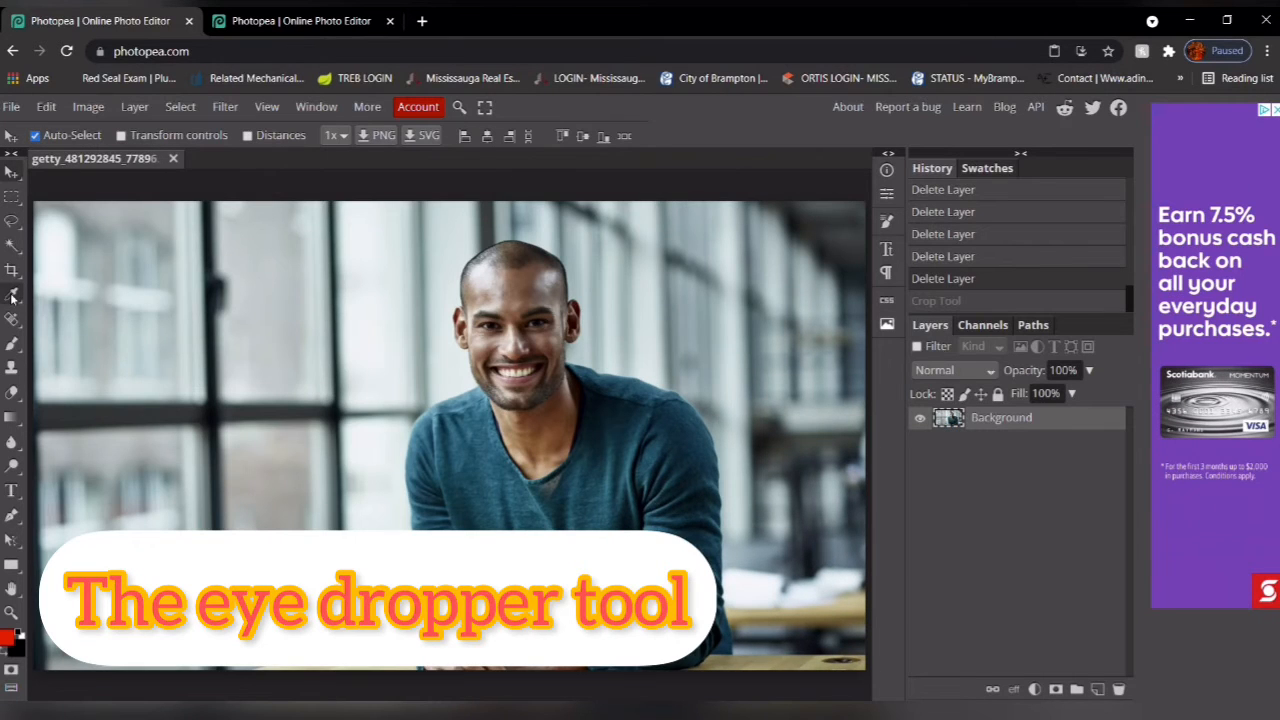
Step: Paint freehand red brush strokes over the upper window pane farthest from the man, and undo each one
click(15, 344)
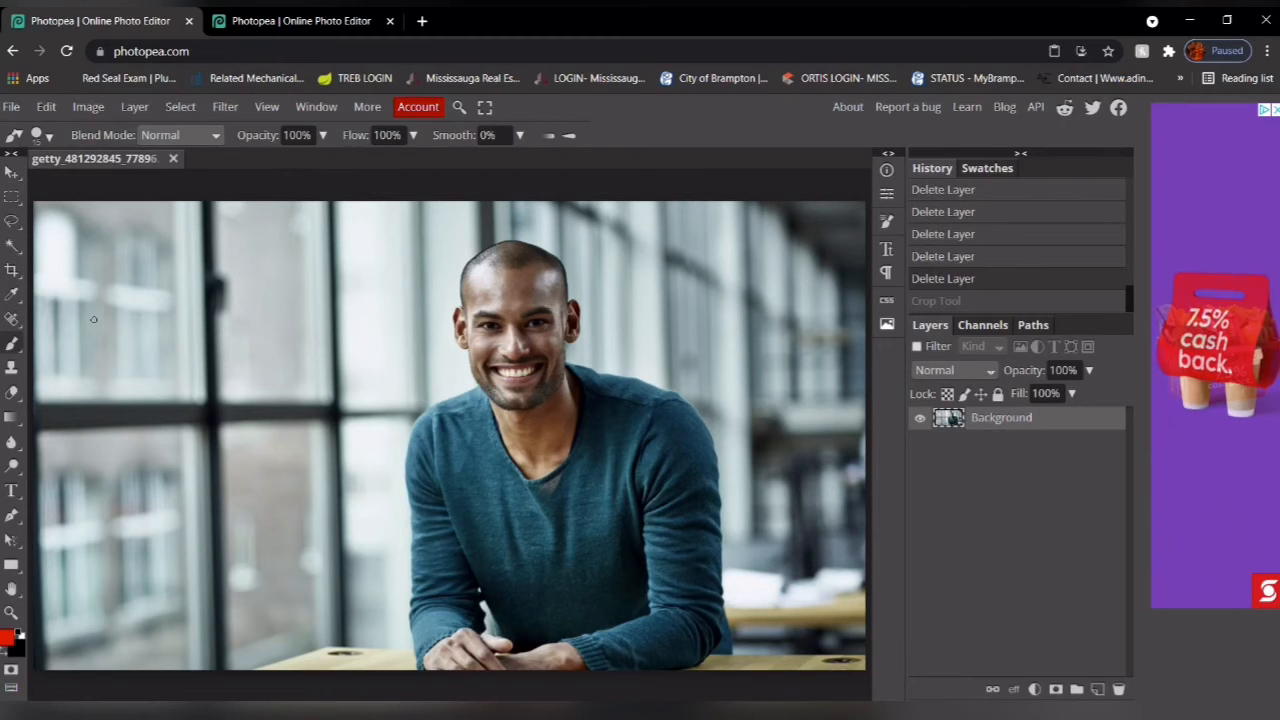
drag(155, 297, 193, 351)
key(ctrl+z)
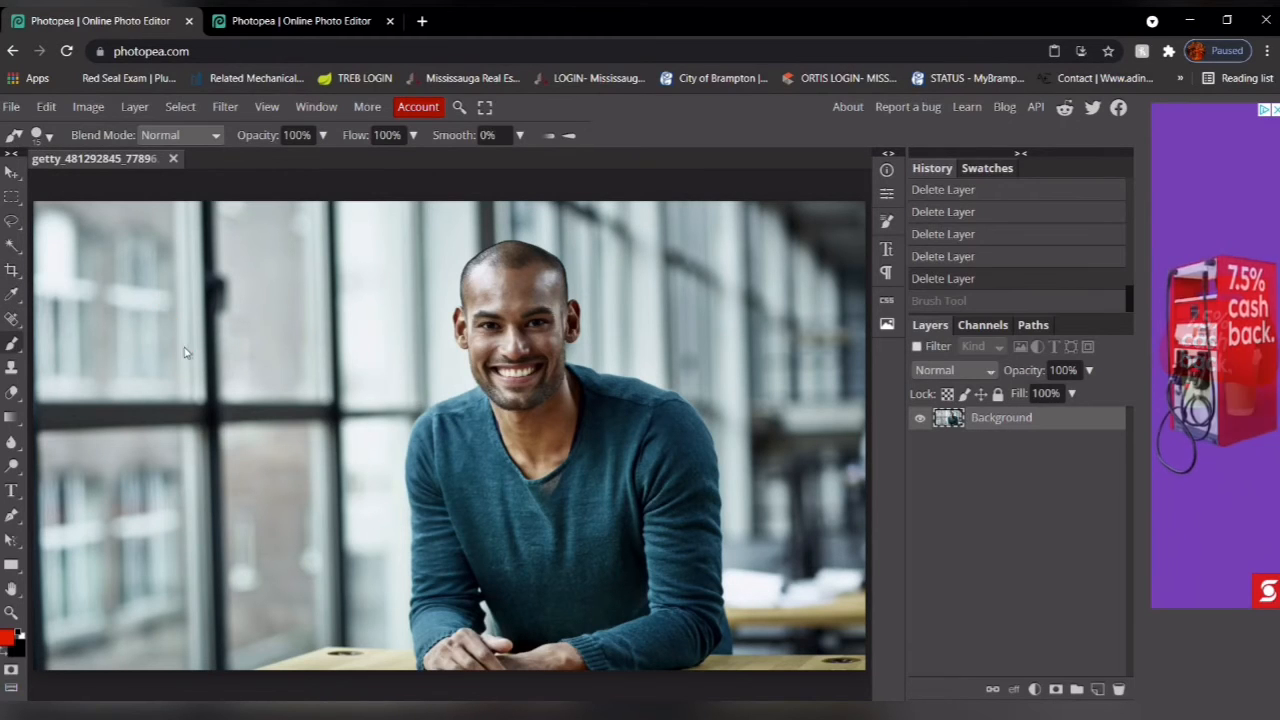
mouse_move(82, 293)
mouse_down()
mouse_move(123, 339)
mouse_move(143, 302)
mouse_up()
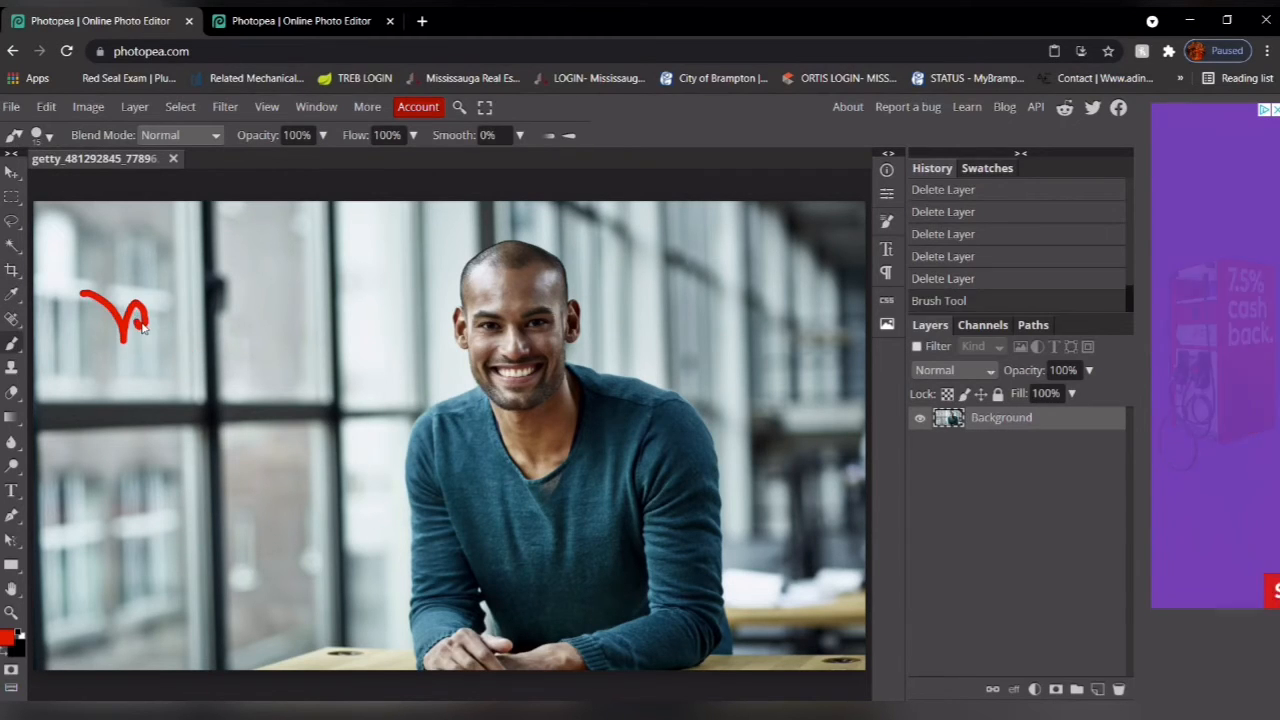
key(ctrl+z)
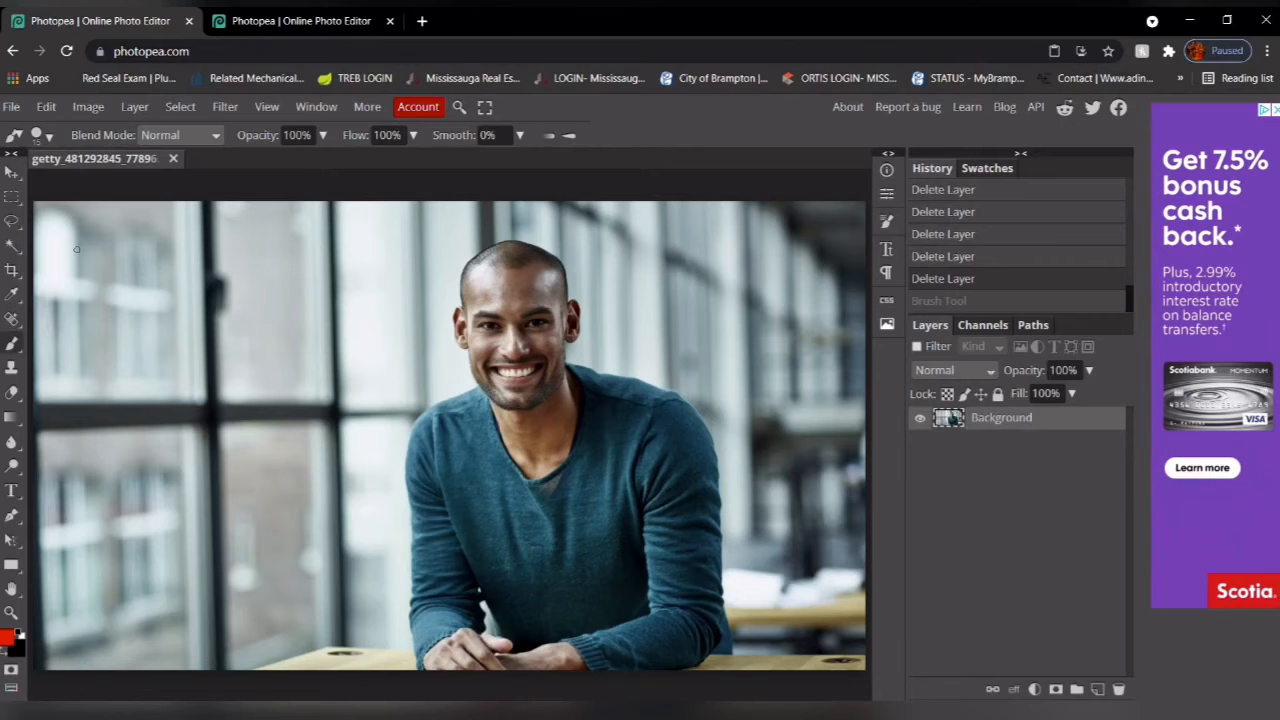
Step: Sample the bright window color with the Eyedropper, and view it in the Color Picker before closing it
click(12, 296)
click(58, 279)
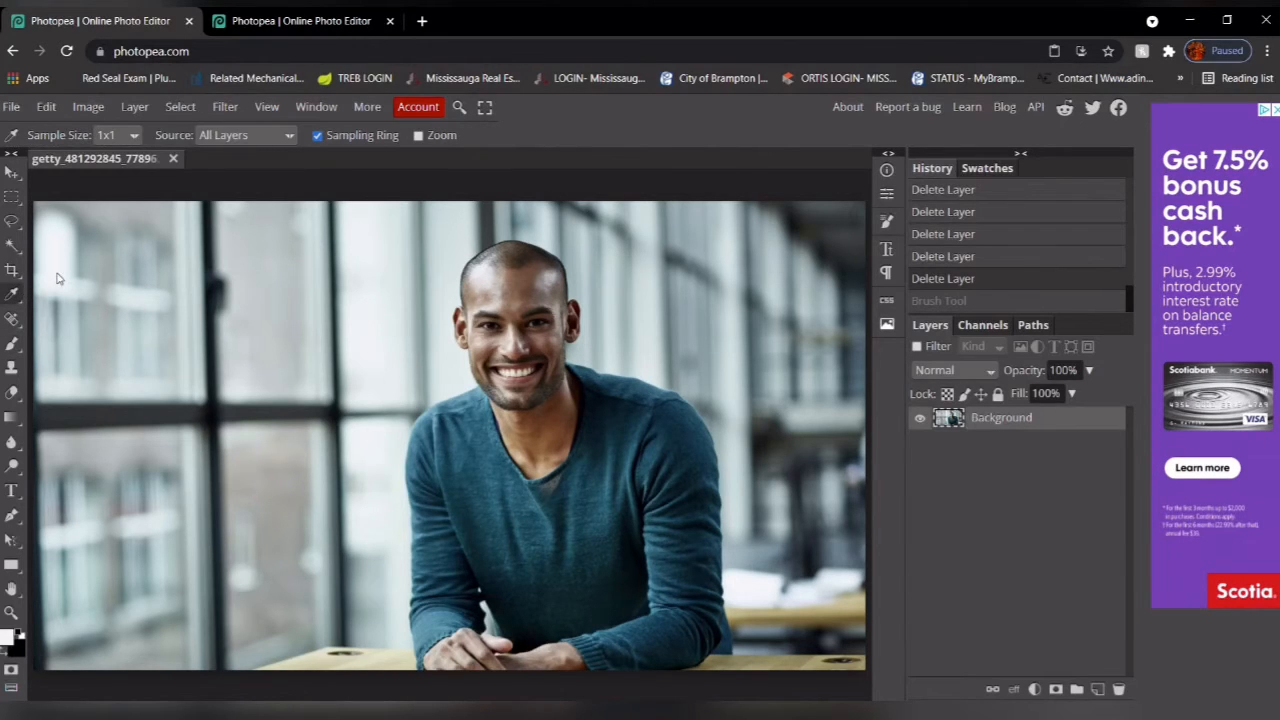
click(17, 634)
click(14, 642)
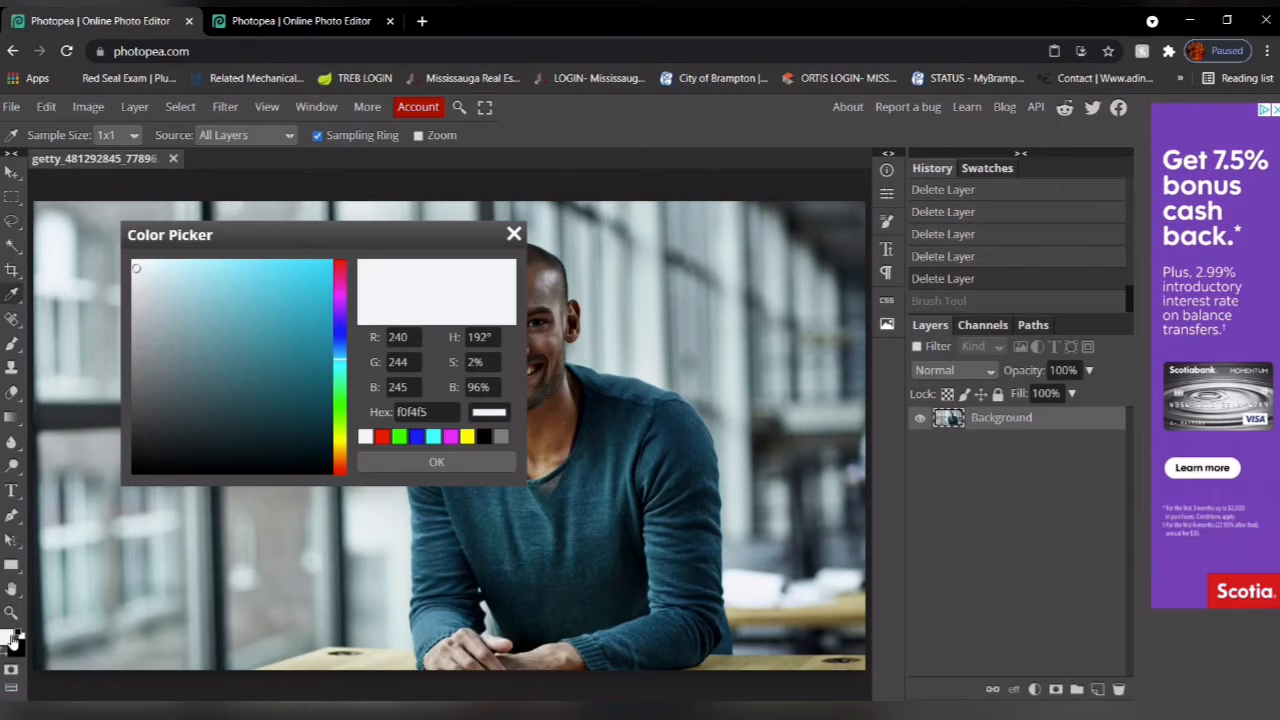
click(514, 234)
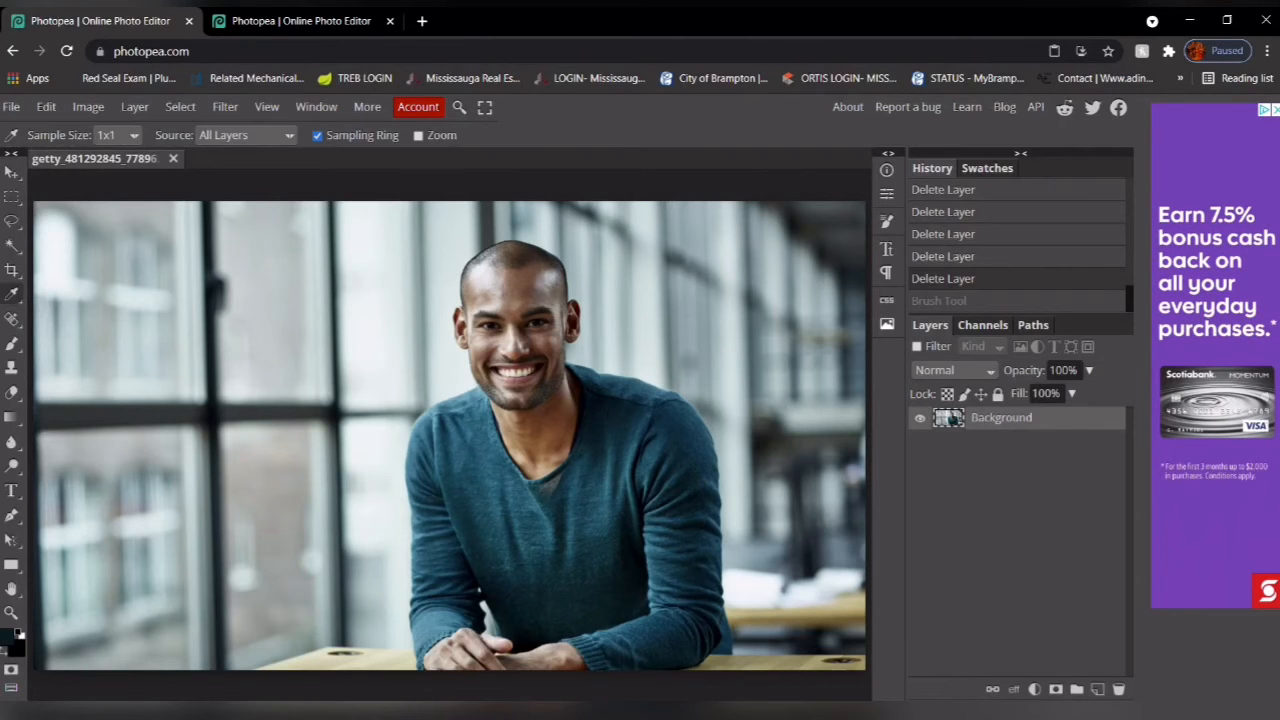
Step: Paint a short freehand brush stroke from the bright window toward the man's shoulder, and undo it
key(b)
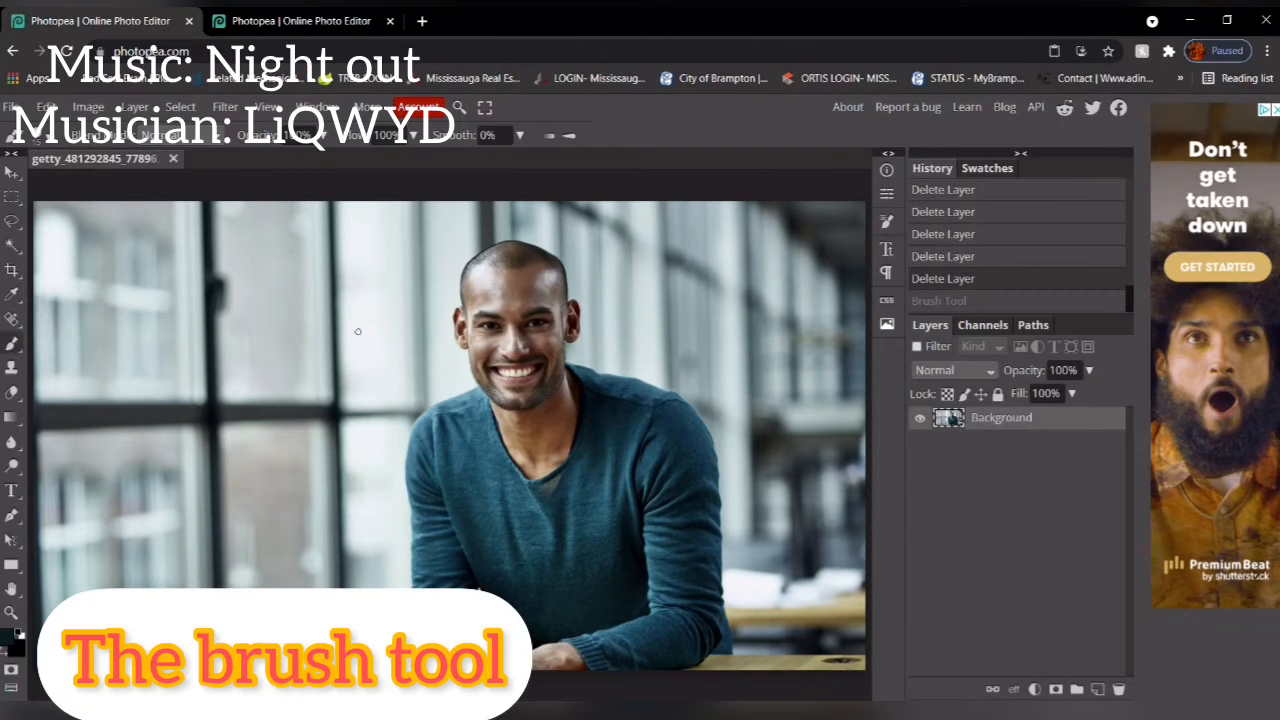
mouse_move(369, 298)
mouse_down()
mouse_move(366, 359)
mouse_move(384, 369)
mouse_move(360, 303)
mouse_move(409, 308)
mouse_move(405, 374)
mouse_move(442, 368)
mouse_up()
key(ctrl+z)
Step: Set the brush to 100 px with a soft edge and paint a teal patch on the window beside the man's head
right_click(310, 292)
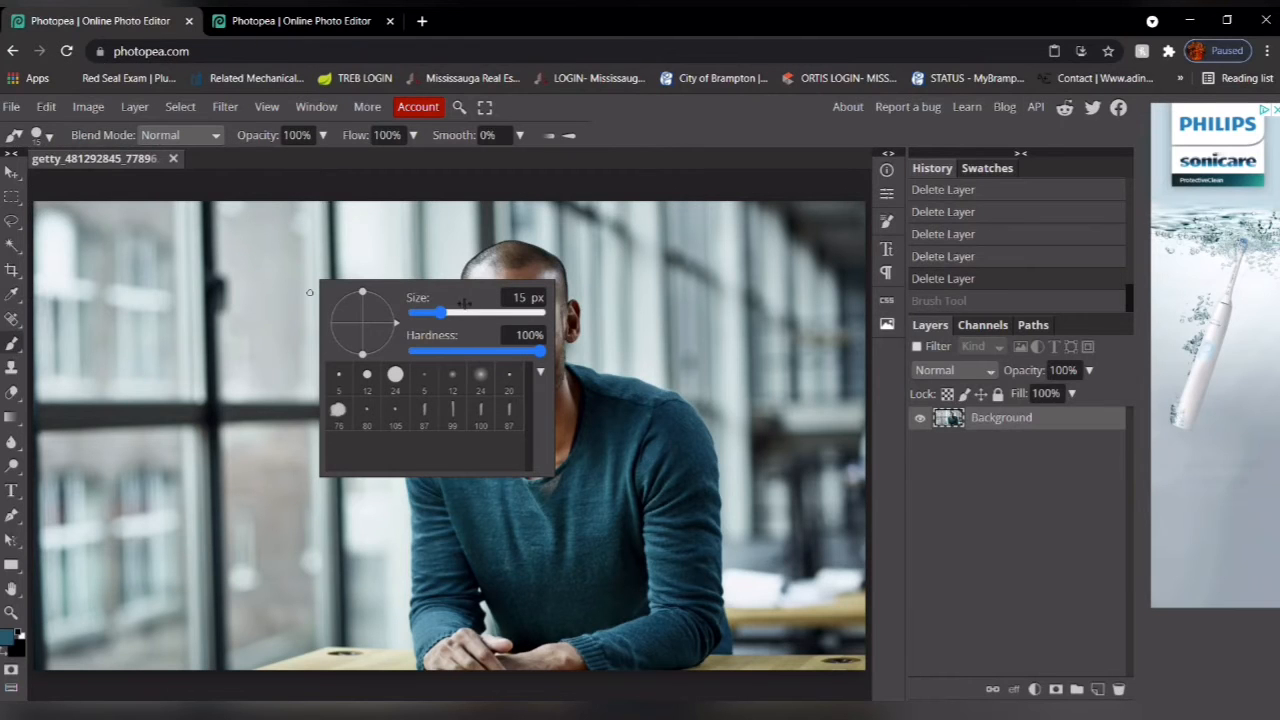
click(179, 224)
click(51, 137)
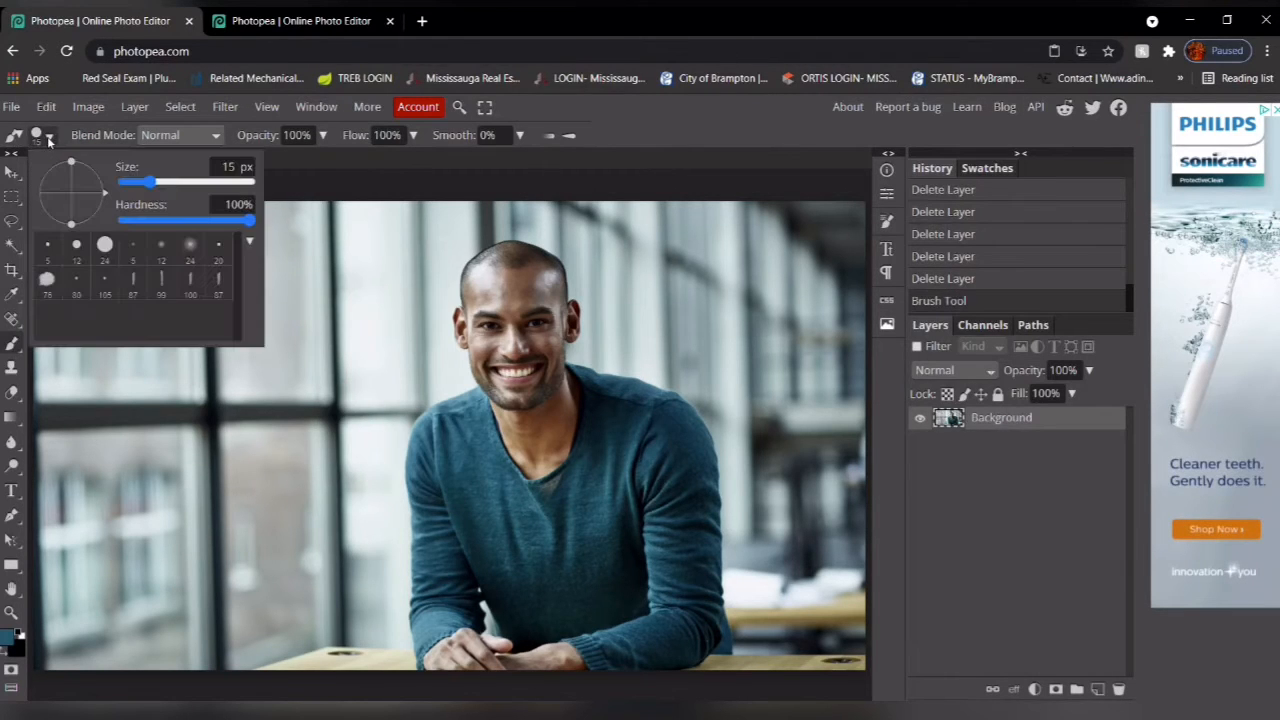
mouse_move(155, 184)
mouse_down()
mouse_move(190, 189)
mouse_move(177, 186)
mouse_up()
drag(249, 221, 120, 226)
mouse_move(420, 298)
mouse_down()
mouse_move(405, 327)
mouse_move(404, 310)
mouse_move(391, 330)
mouse_move(362, 305)
mouse_up()
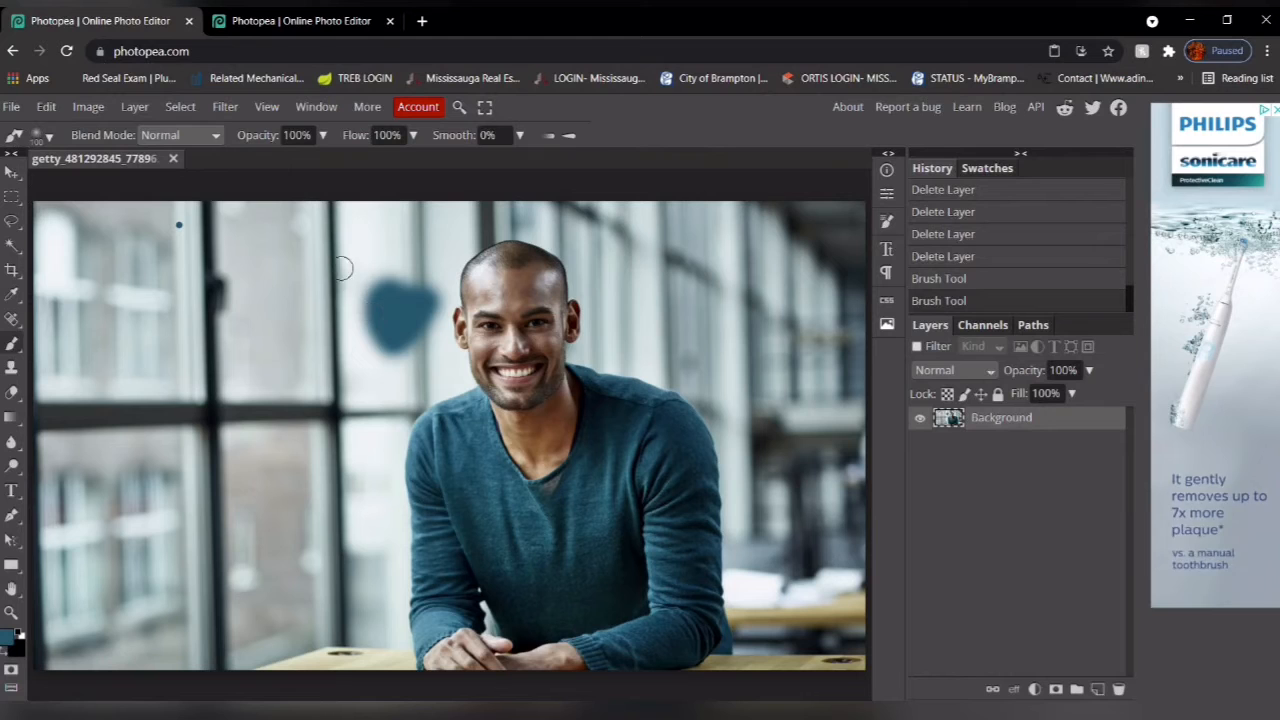
Step: Set the brush hardness to 50%, paint a short stroke across the middle window pane, and undo all the brush marks
click(45, 135)
mouse_move(124, 222)
mouse_down()
mouse_move(198, 226)
mouse_move(185, 239)
mouse_up()
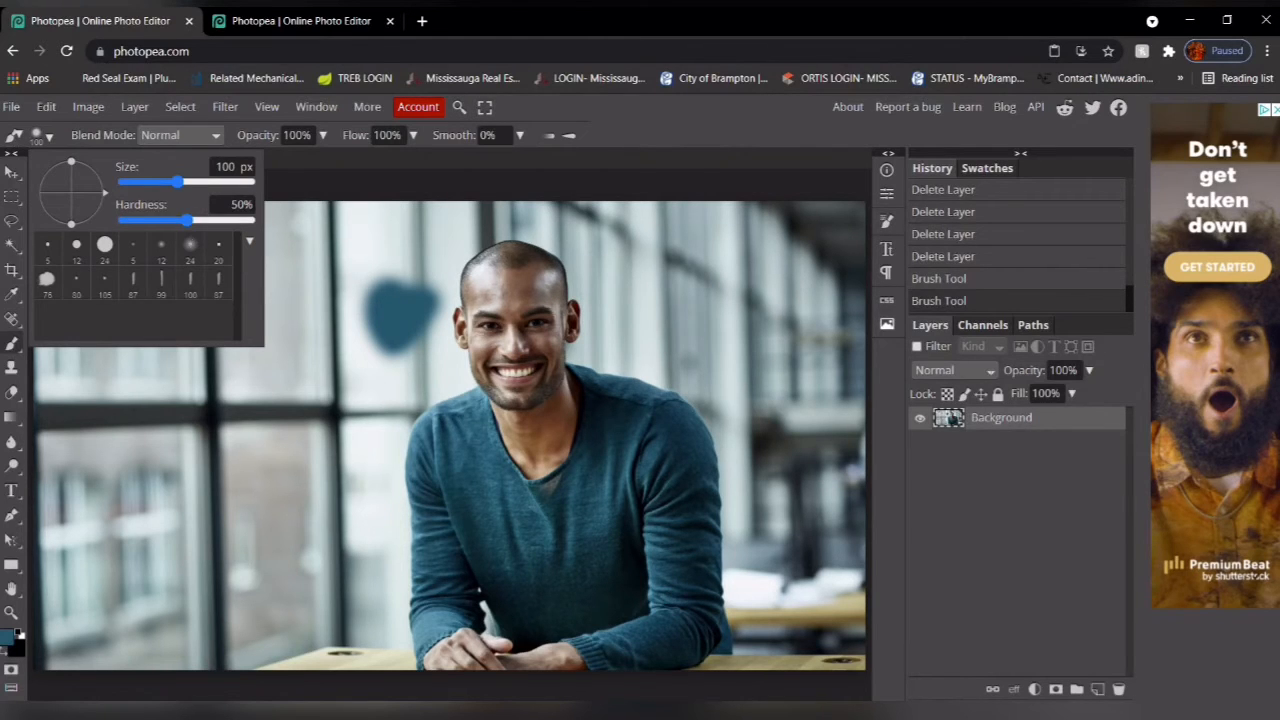
mouse_move(340, 310)
mouse_down()
mouse_move(298, 382)
mouse_move(276, 349)
mouse_move(305, 355)
mouse_move(262, 330)
mouse_move(218, 350)
mouse_move(245, 311)
mouse_up()
key(ctrl+z)
key(ctrl+z)
key(ctrl+z)
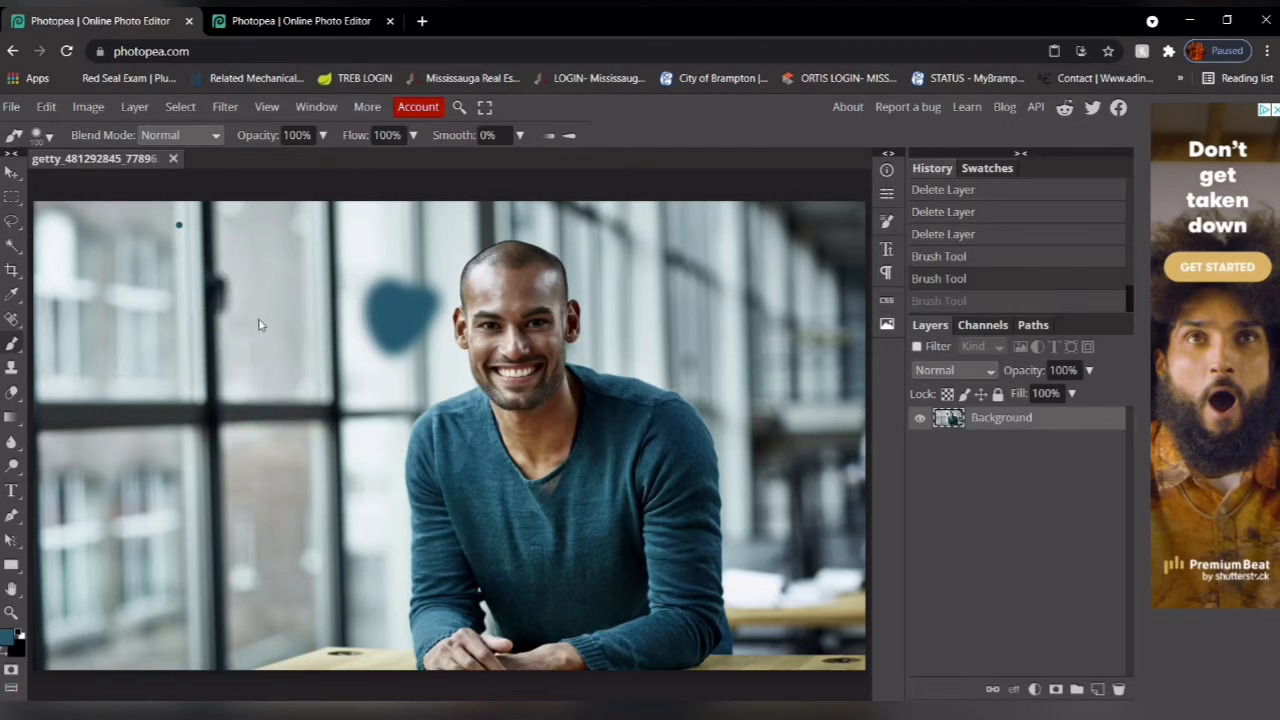
Step: Try the Clone tool on the bright window between the middle pane and the man's shoulder, and undo the cloned strokes
click(12, 367)
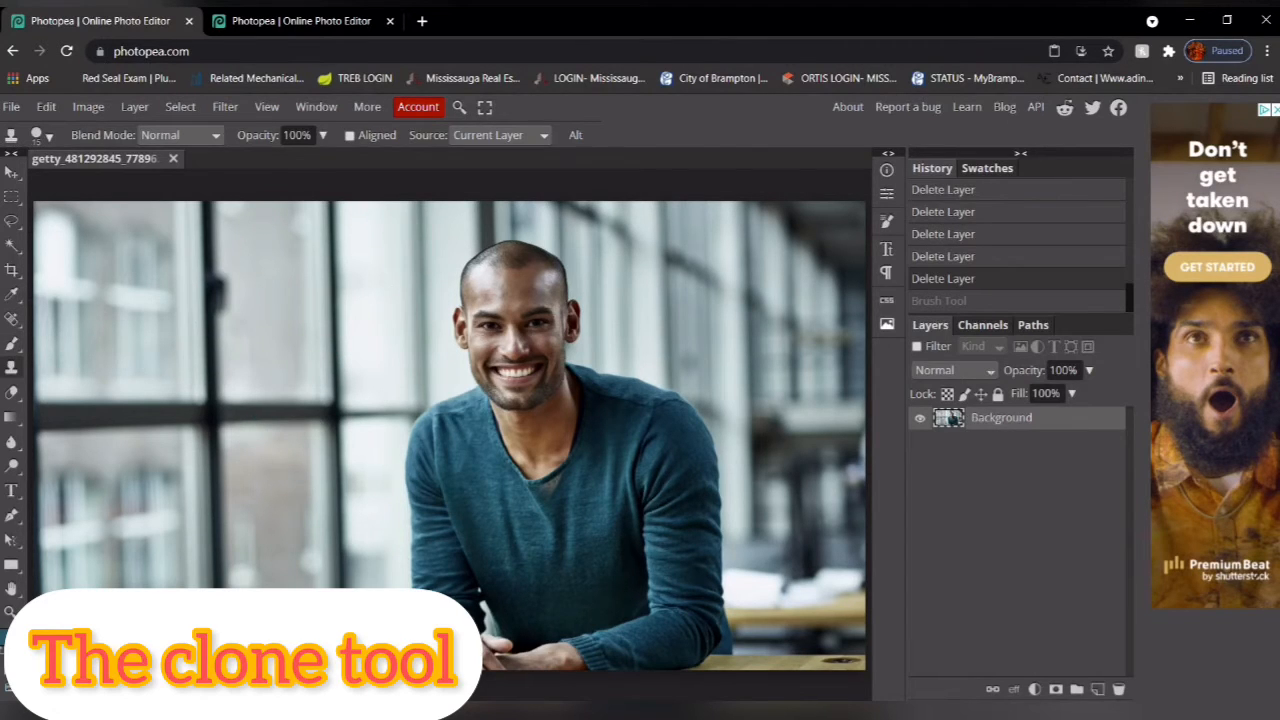
click(476, 285)
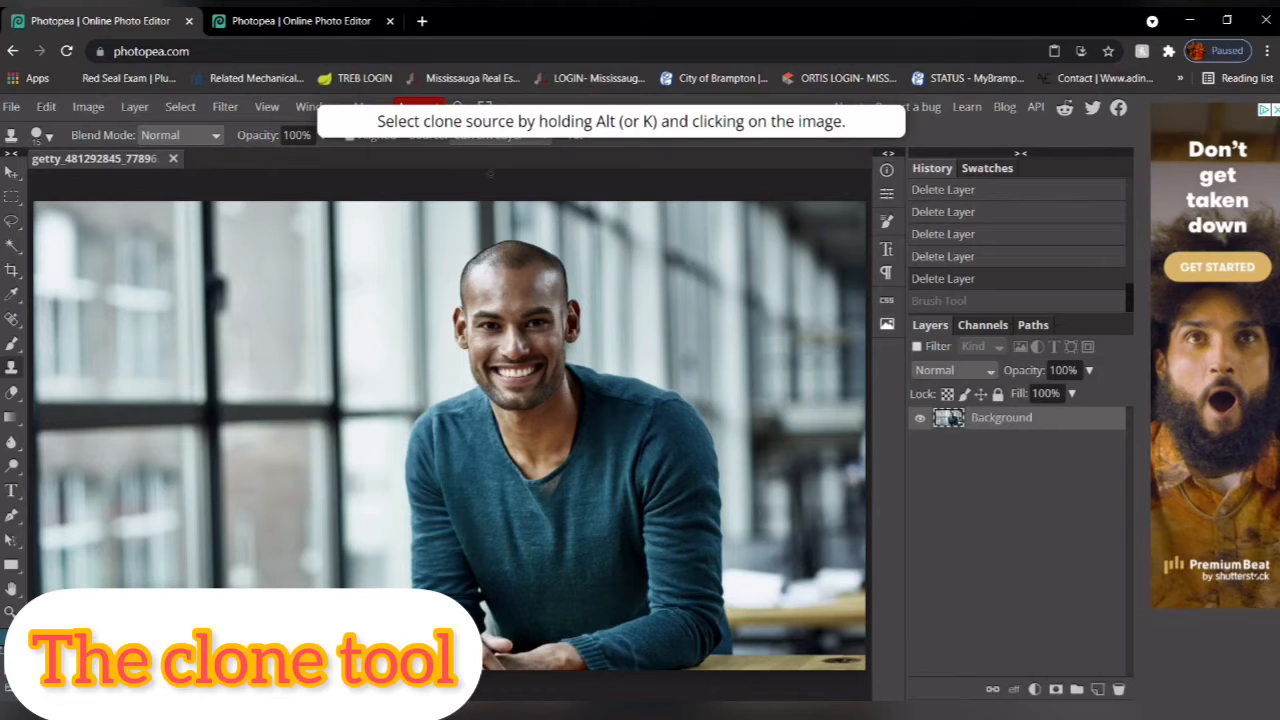
click(377, 287)
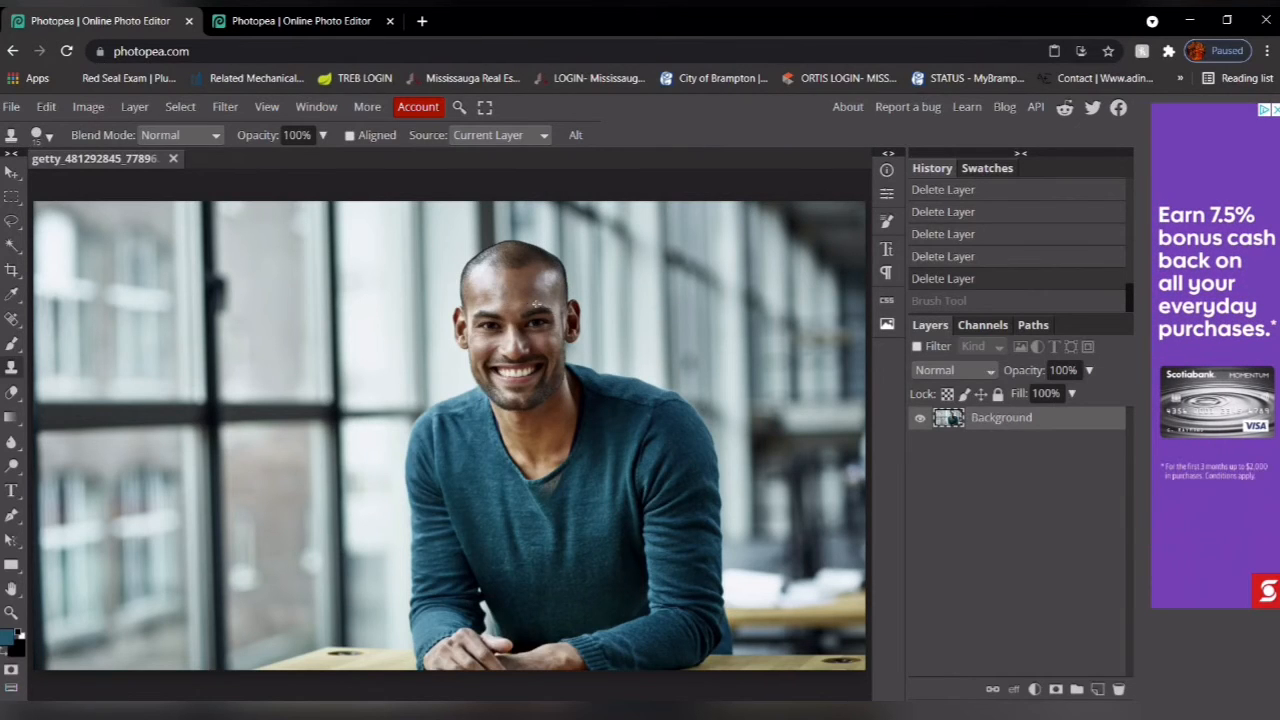
click(332, 319)
click(370, 330)
drag(383, 359, 374, 411)
mouse_move(422, 370)
mouse_down()
mouse_move(340, 382)
mouse_move(410, 382)
mouse_move(398, 404)
mouse_up()
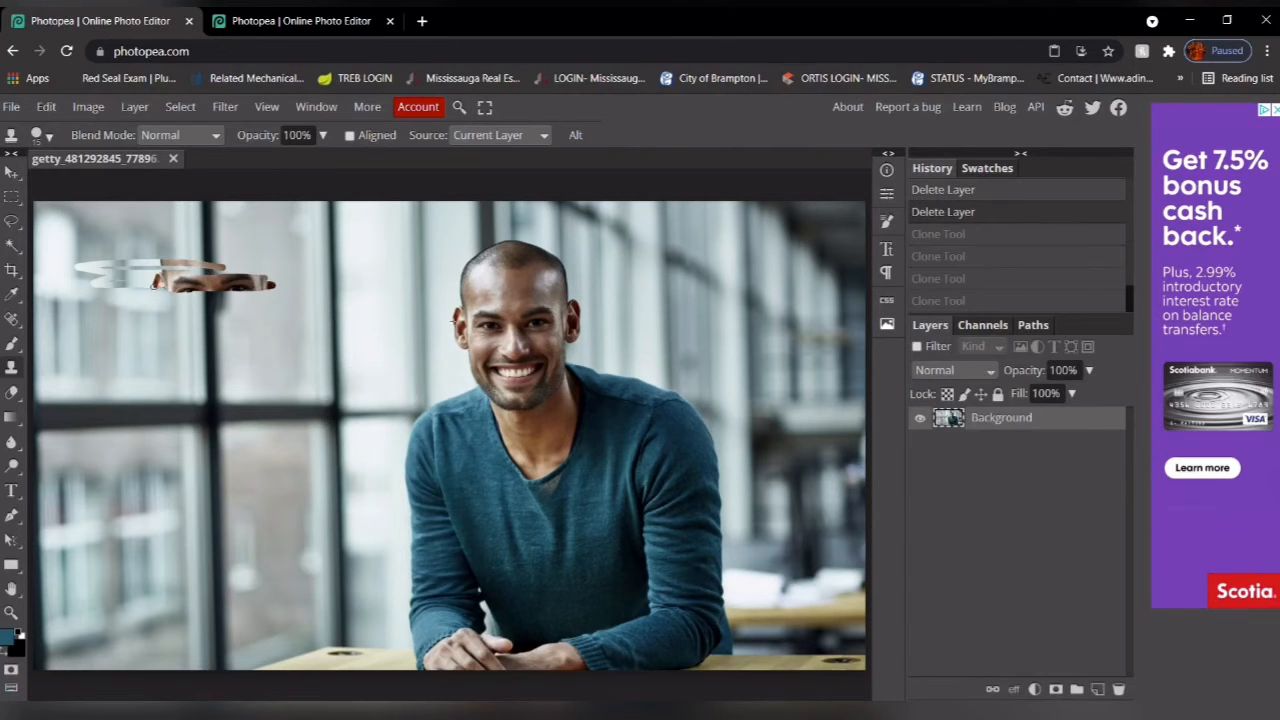
Step: Clone the man's face onto the window panes and the dark table knot along the tabletop, and undo the cloning
mouse_move(200, 288)
mouse_down()
mouse_move(232, 266)
mouse_move(171, 270)
mouse_move(209, 270)
mouse_move(208, 310)
mouse_move(165, 303)
mouse_move(172, 357)
mouse_move(197, 351)
mouse_move(193, 252)
mouse_move(201, 300)
mouse_move(195, 265)
mouse_move(238, 296)
mouse_up()
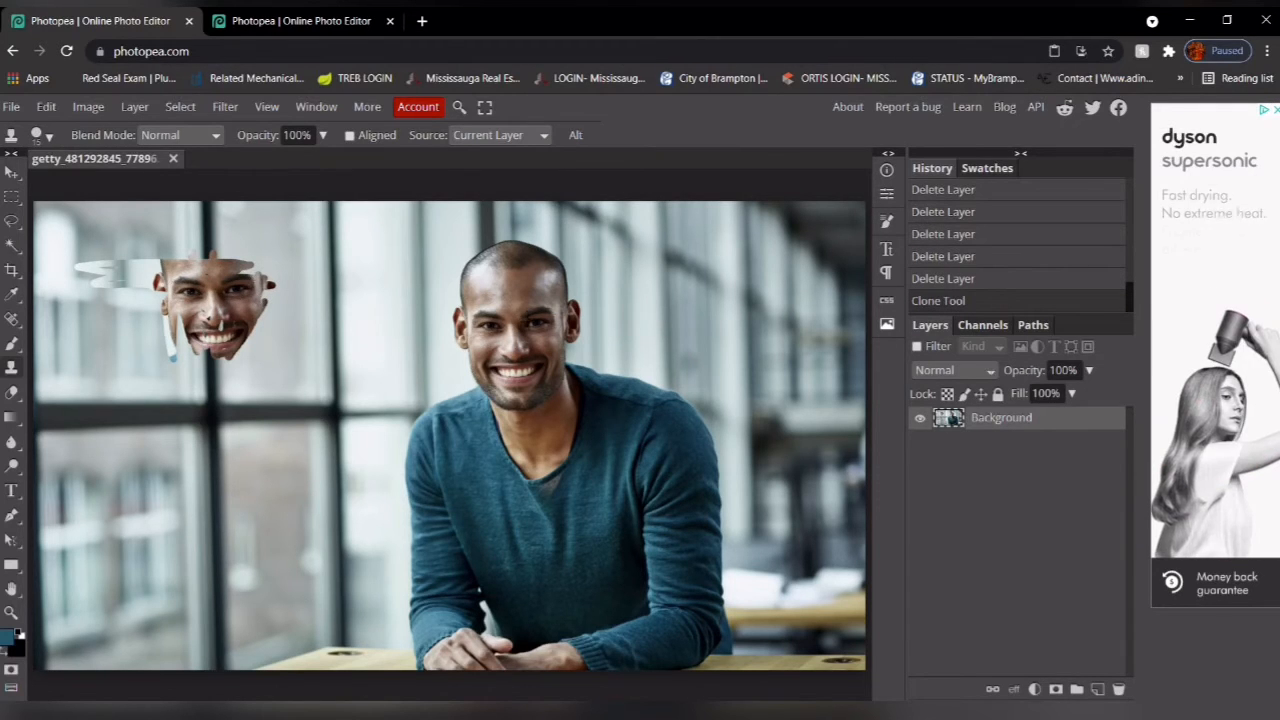
drag(395, 298, 410, 326)
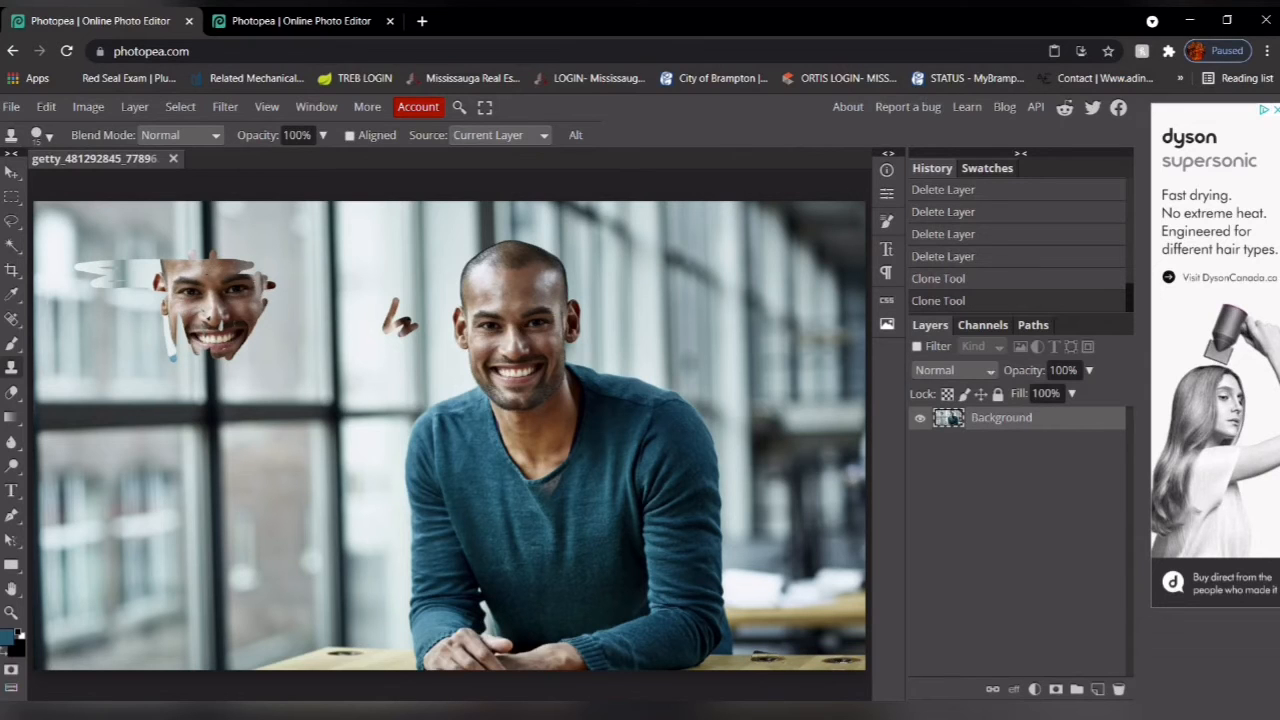
drag(766, 664, 785, 661)
click(780, 664)
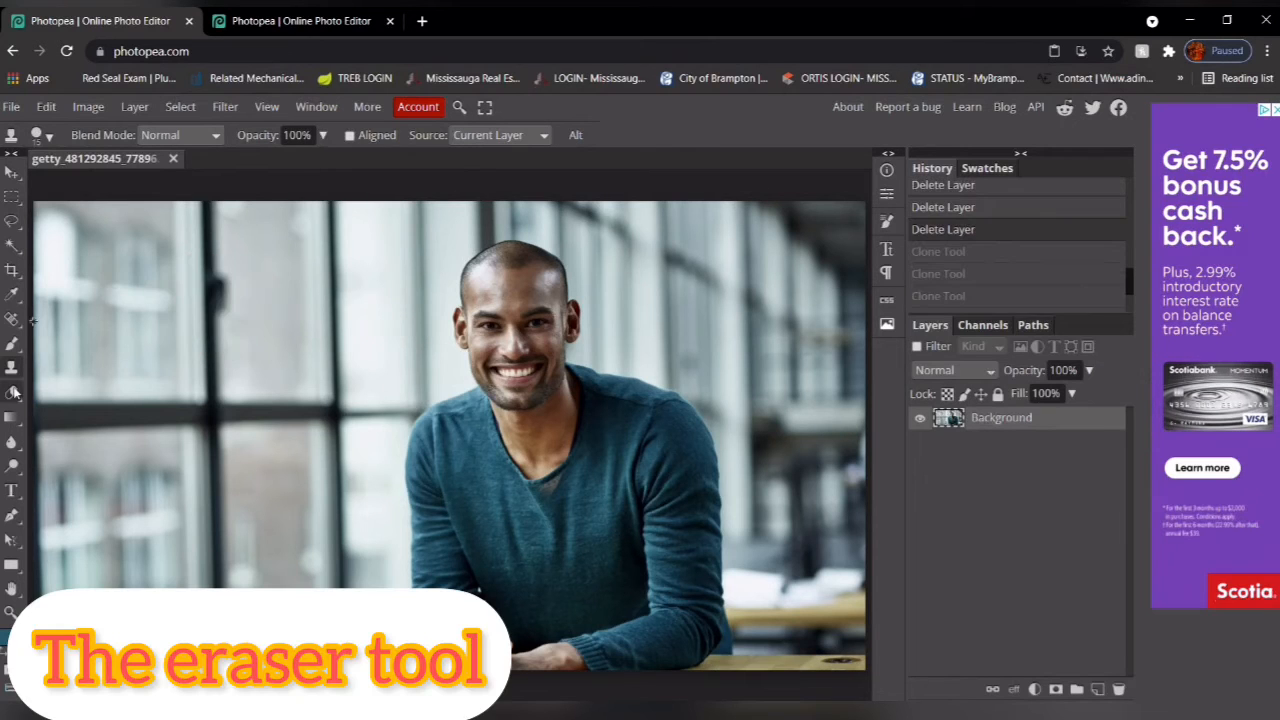
Step: Erase several freehand strokes across the window panes and beside the man with the 15 px Eraser
click(13, 392)
mouse_move(127, 262)
mouse_down()
mouse_move(196, 369)
mouse_move(129, 390)
mouse_move(196, 436)
mouse_move(253, 373)
mouse_move(165, 325)
mouse_move(253, 363)
mouse_move(268, 317)
mouse_move(229, 318)
mouse_move(377, 316)
mouse_move(254, 353)
mouse_move(321, 338)
mouse_up()
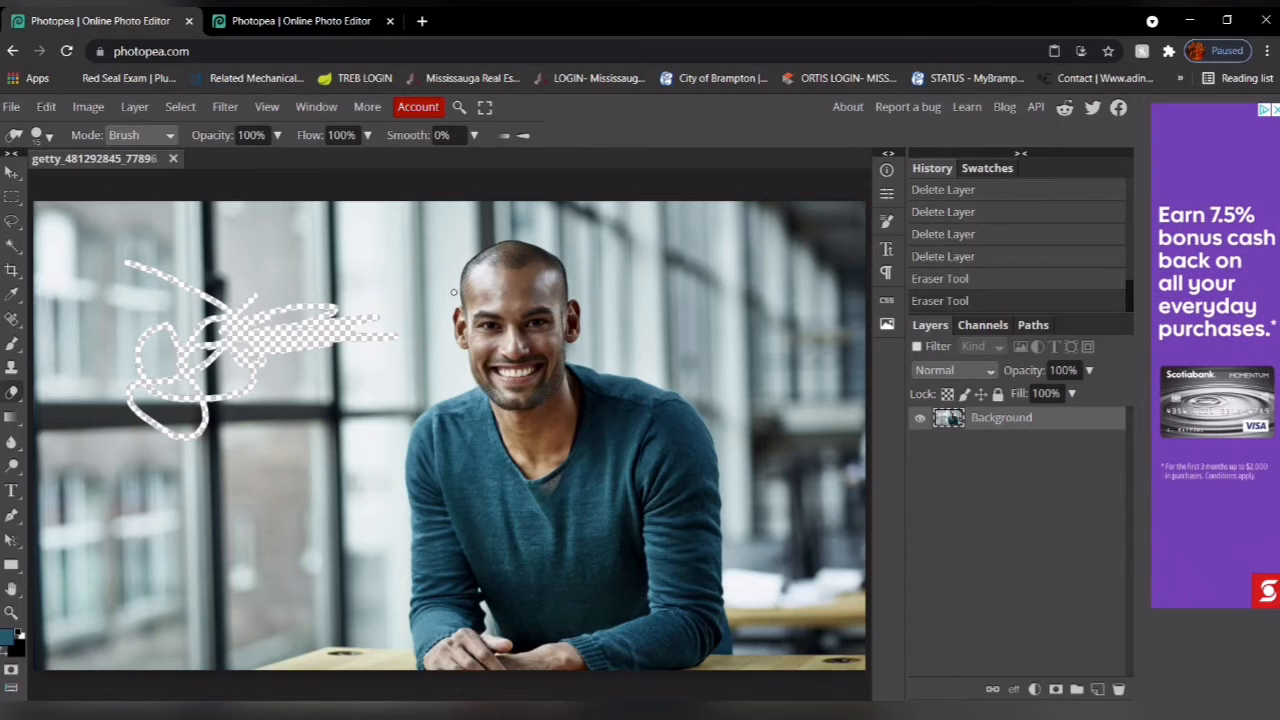
mouse_move(394, 507)
mouse_down()
mouse_move(360, 473)
mouse_move(323, 464)
mouse_move(281, 342)
mouse_move(404, 220)
mouse_move(320, 228)
mouse_up()
mouse_move(290, 296)
mouse_down()
mouse_move(130, 296)
mouse_move(62, 316)
mouse_up()
Step: Enlarge the eraser, erase most of the window side and part of the man's outline, and restore the photo to its state before erasing
right_click(138, 300)
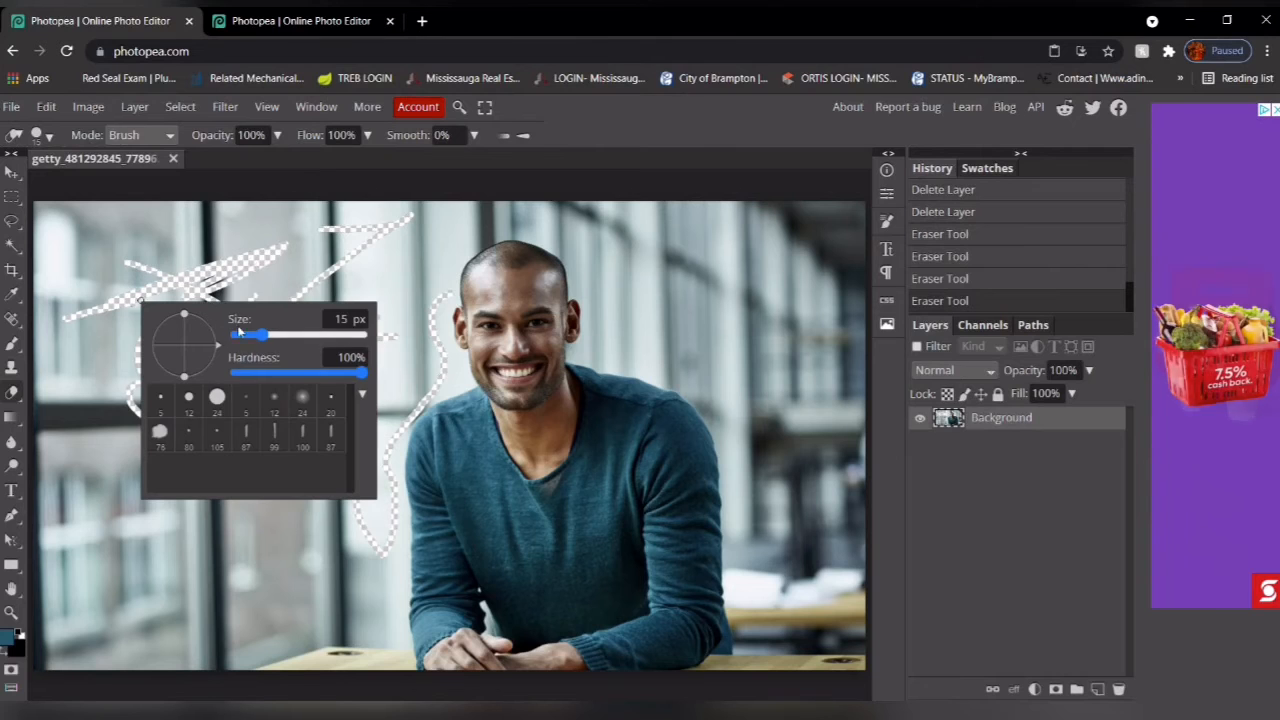
drag(267, 338, 320, 337)
click(133, 243)
mouse_move(133, 243)
mouse_down()
mouse_move(70, 300)
mouse_move(80, 600)
mouse_move(160, 450)
mouse_move(275, 170)
mouse_move(320, 286)
mouse_move(320, 400)
mouse_move(243, 457)
mouse_move(228, 517)
mouse_move(612, 208)
mouse_move(391, 429)
mouse_move(423, 471)
mouse_move(462, 463)
mouse_up()
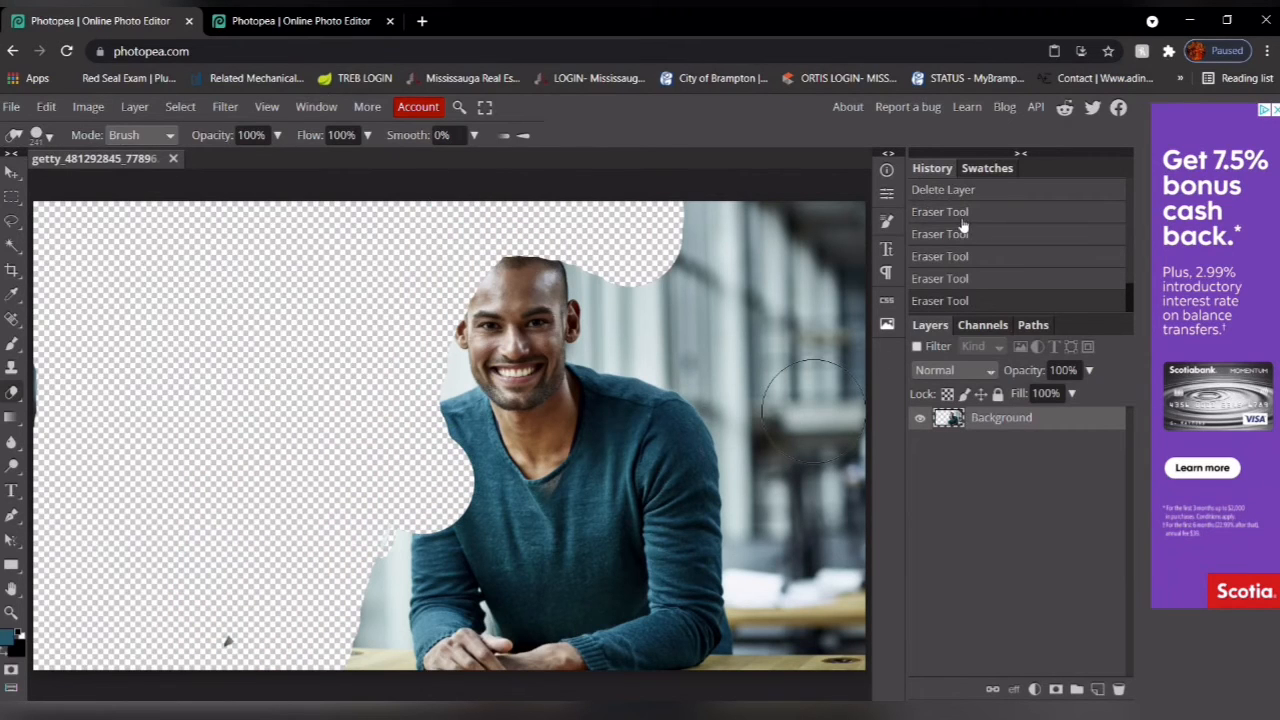
scroll(962, 230, up, 2)
scroll(963, 260, down, 3)
click(968, 213)
click(945, 189)
Step: Fill the photo with a linear teal-to-black gradient running diagonally from the upper window toward the table, and undo it
click(12, 418)
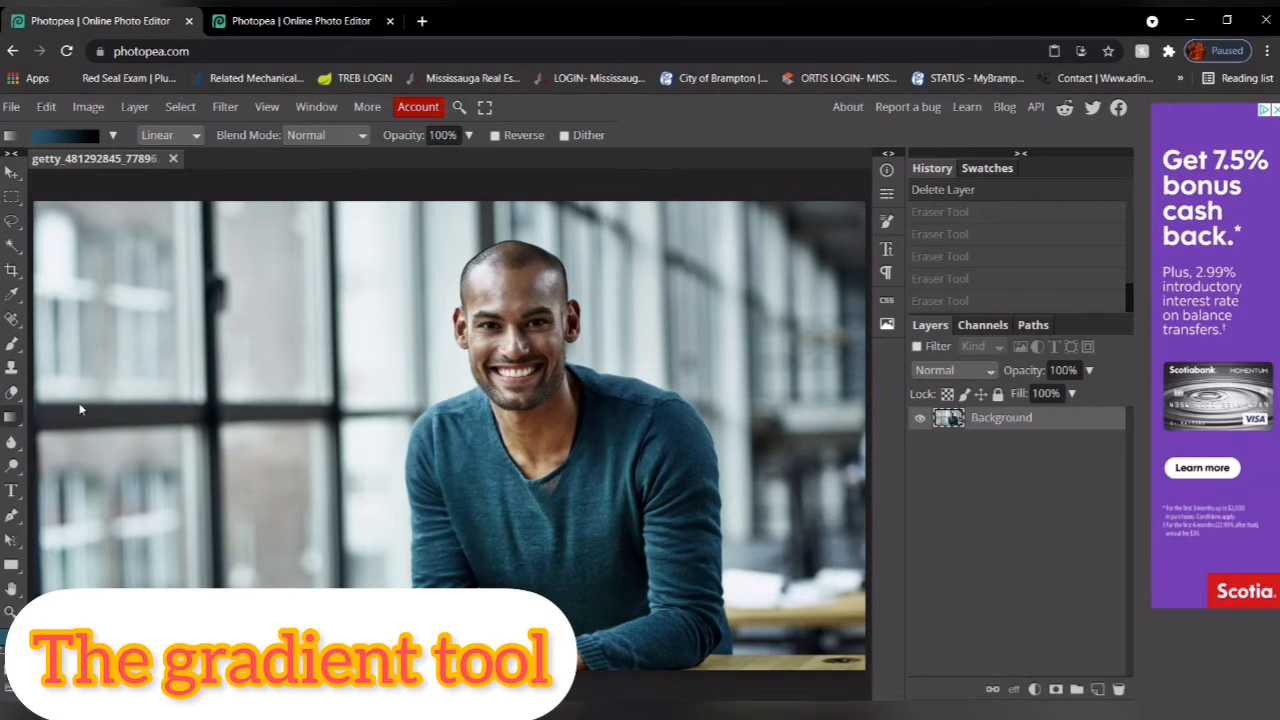
drag(181, 273, 750, 527)
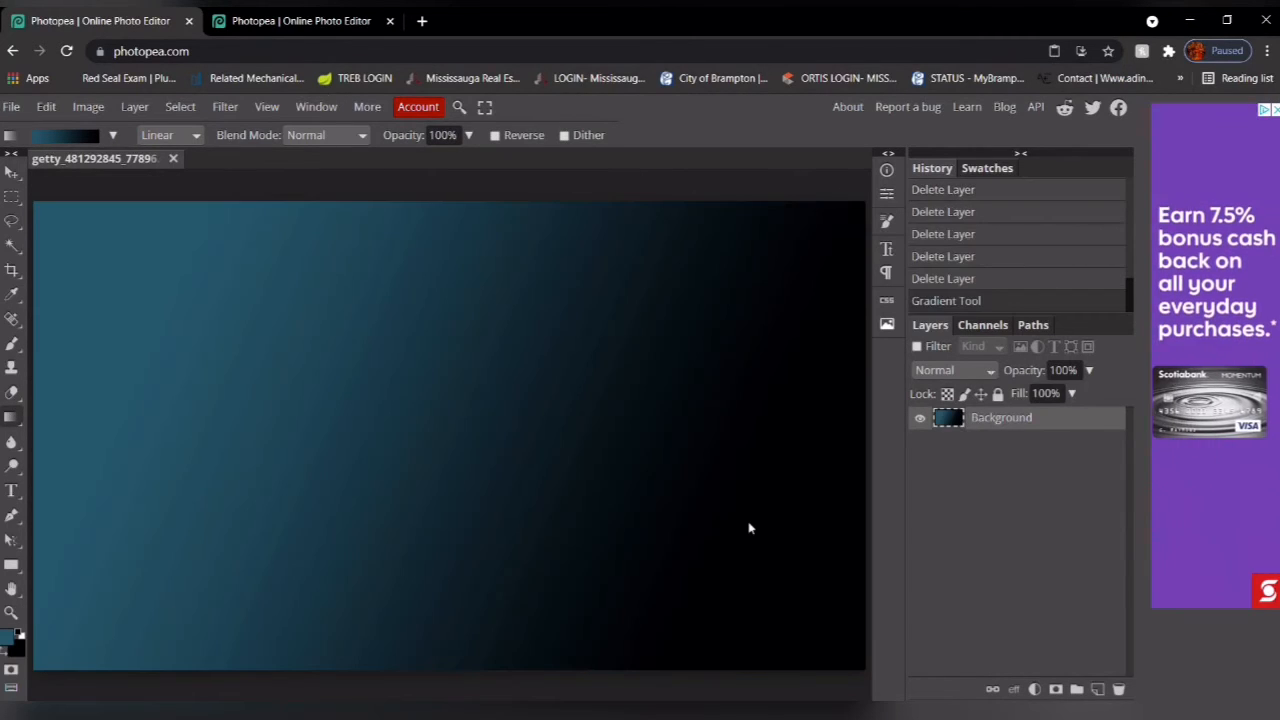
key(ctrl+z)
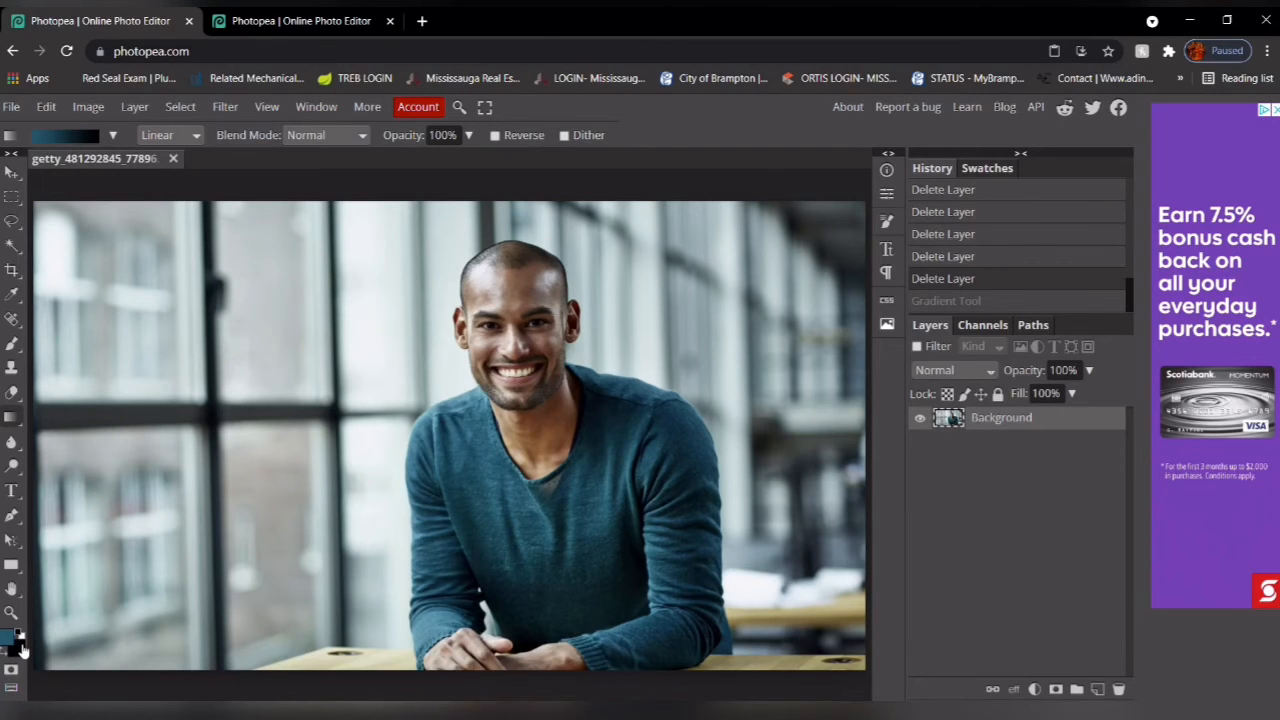
Step: Redo the gradient, redraw it in three different directions over the photo, and undo all the gradients
key(ctrl+shift+z)
drag(374, 220, 478, 462)
drag(691, 560, 342, 374)
drag(240, 474, 529, 380)
key(ctrl+z)
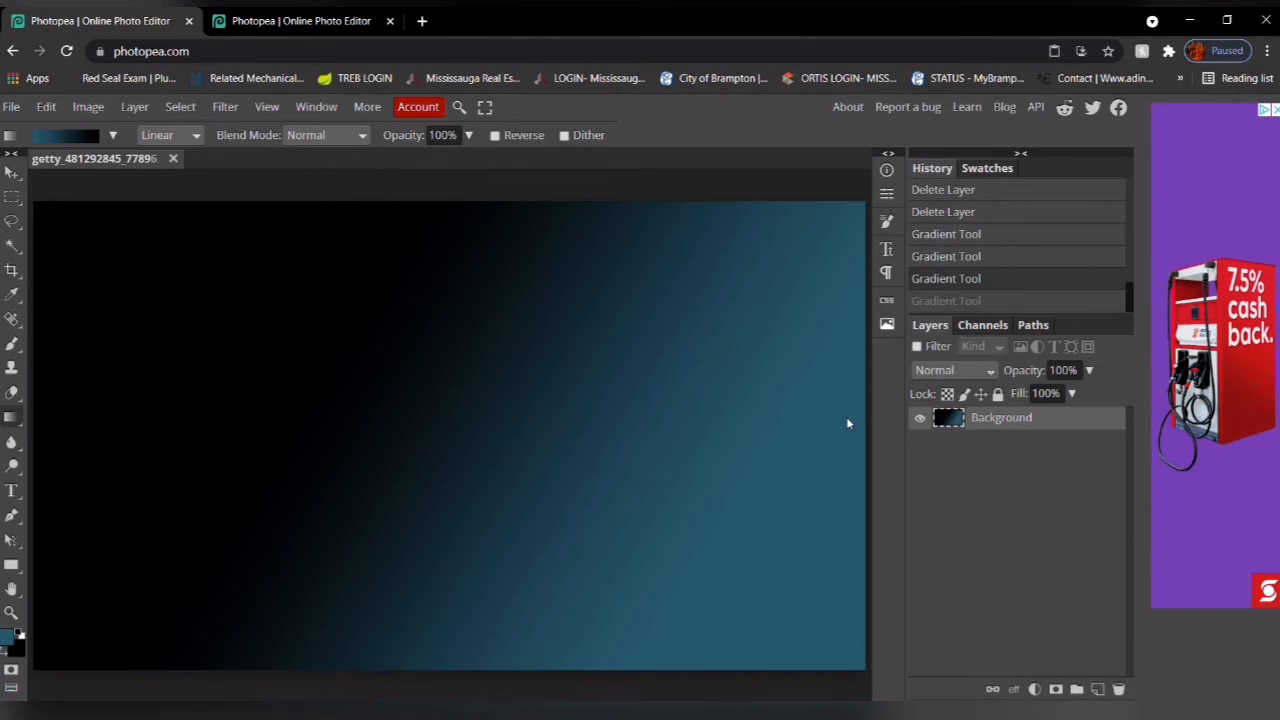
key(ctrl+z)
key(ctrl+z)
key(ctrl+z)
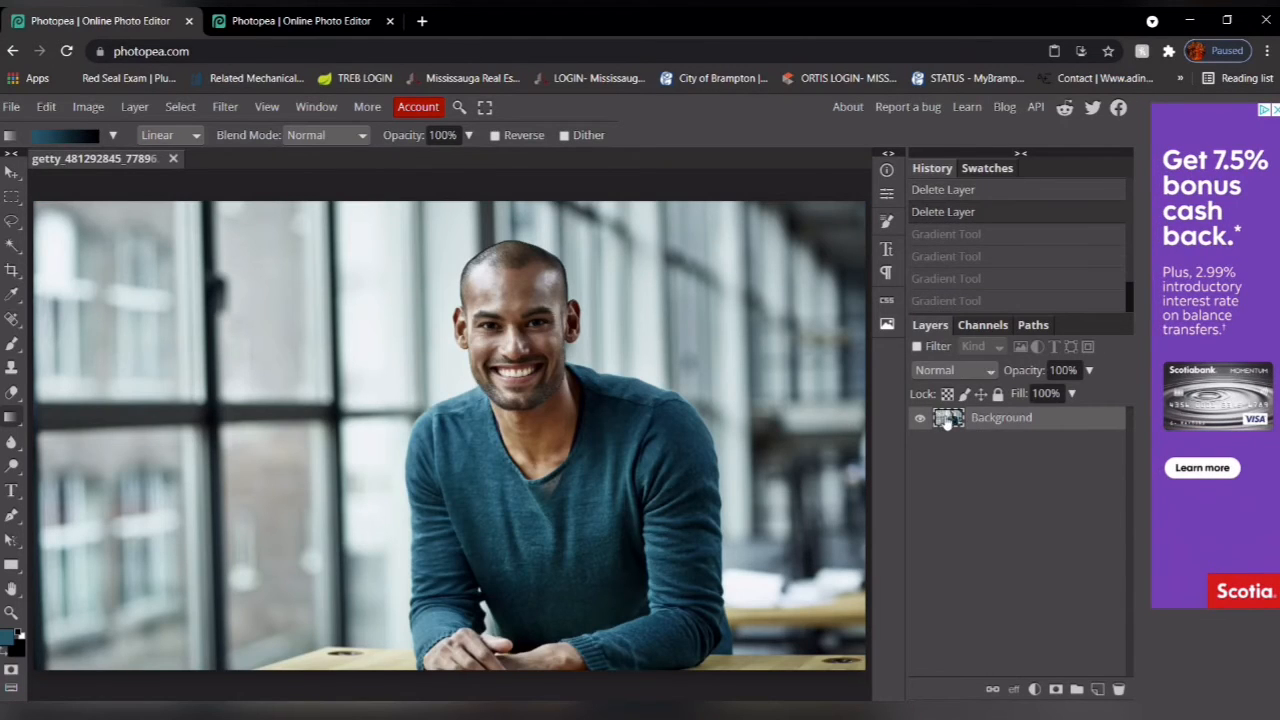
Step: Duplicate the Background layer, try a gradient on the copy, and undo that gradient
right_click(950, 420)
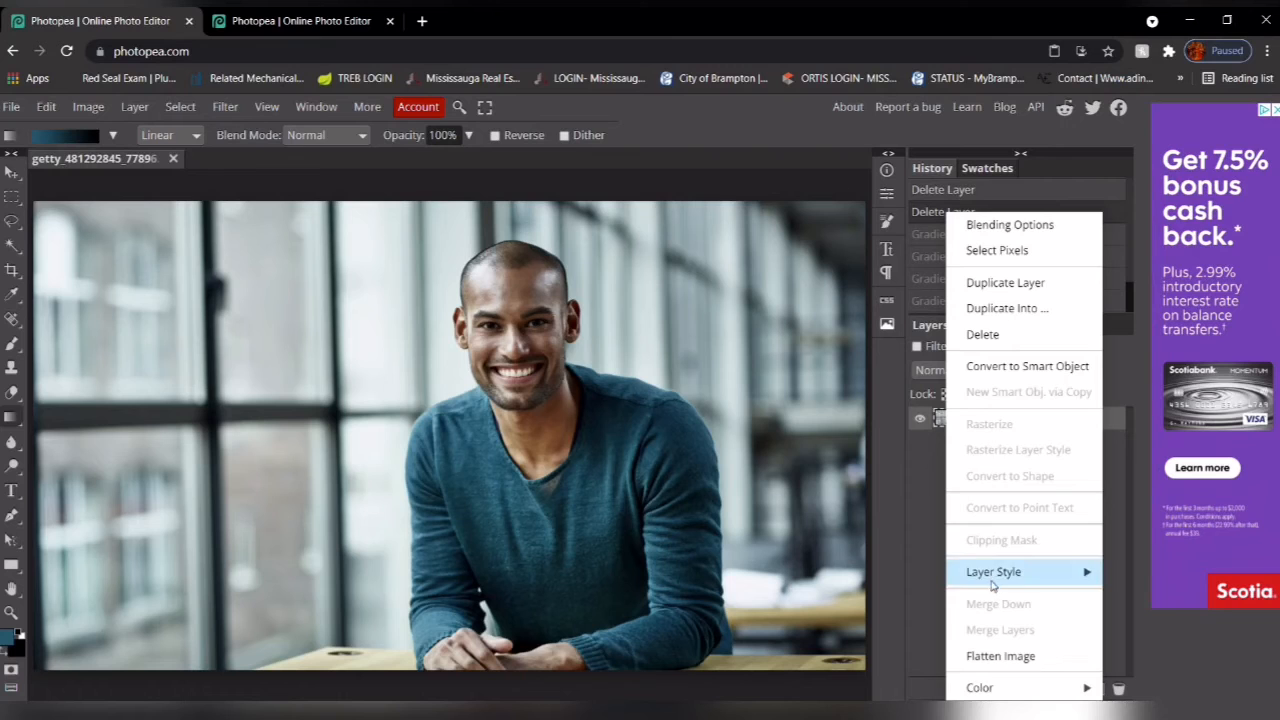
click(1038, 287)
drag(518, 385, 580, 349)
key(ctrl+z)
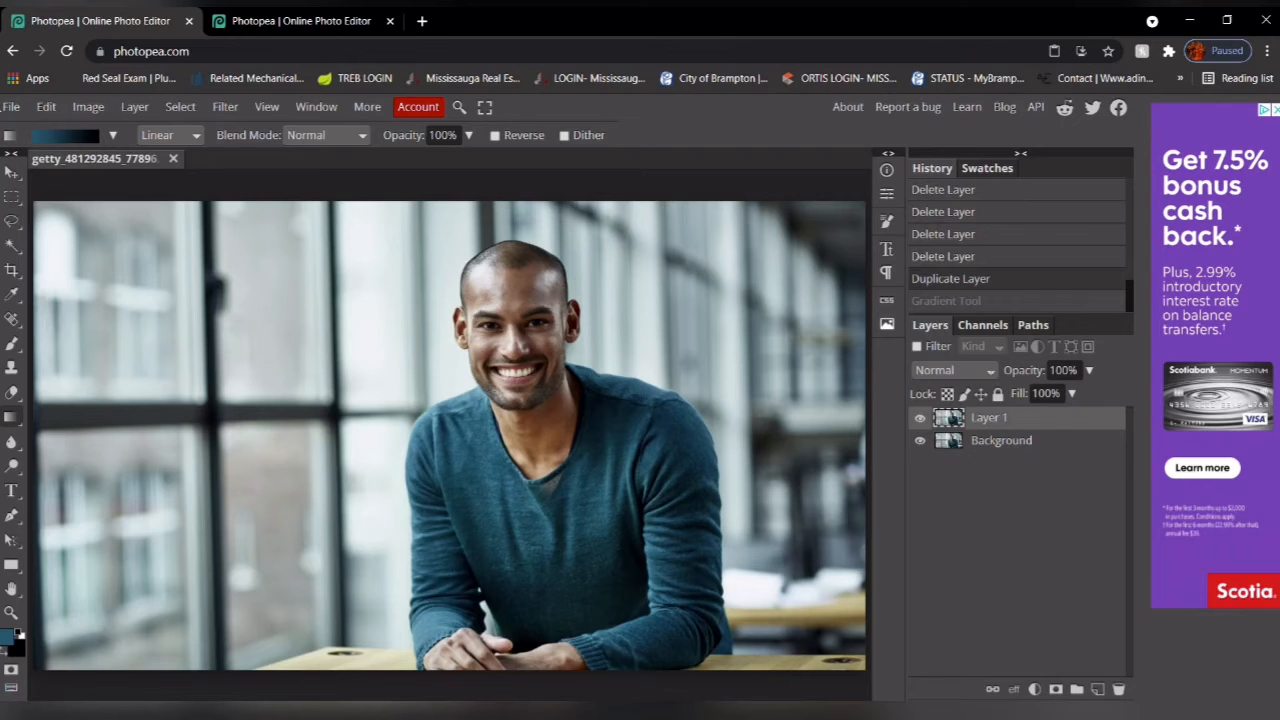
Step: Scale the duplicated layer to 20.99% with the transform controls and place it over the lower window panes
click(11, 172)
drag(610, 330, 520, 308)
click(121, 135)
drag(743, 190, 390, 449)
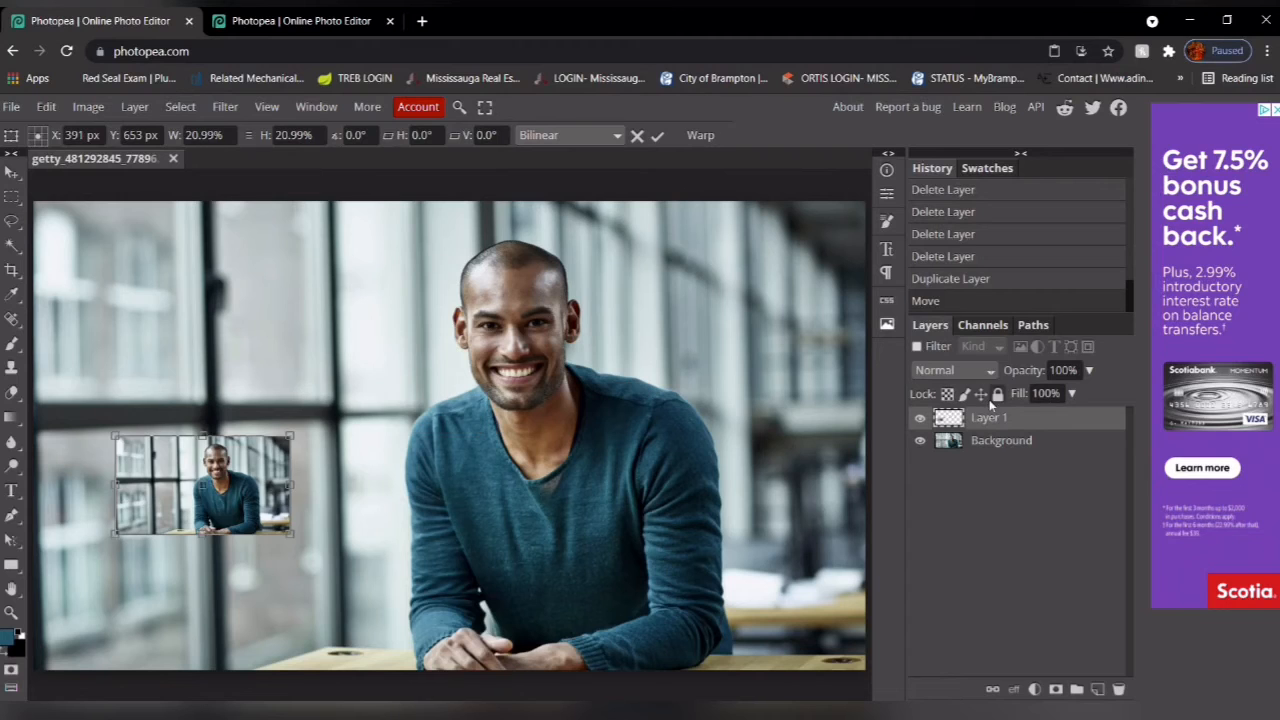
Step: Bring the Background layer above Layer 1, and select each layer in turn to compare them
click(961, 453)
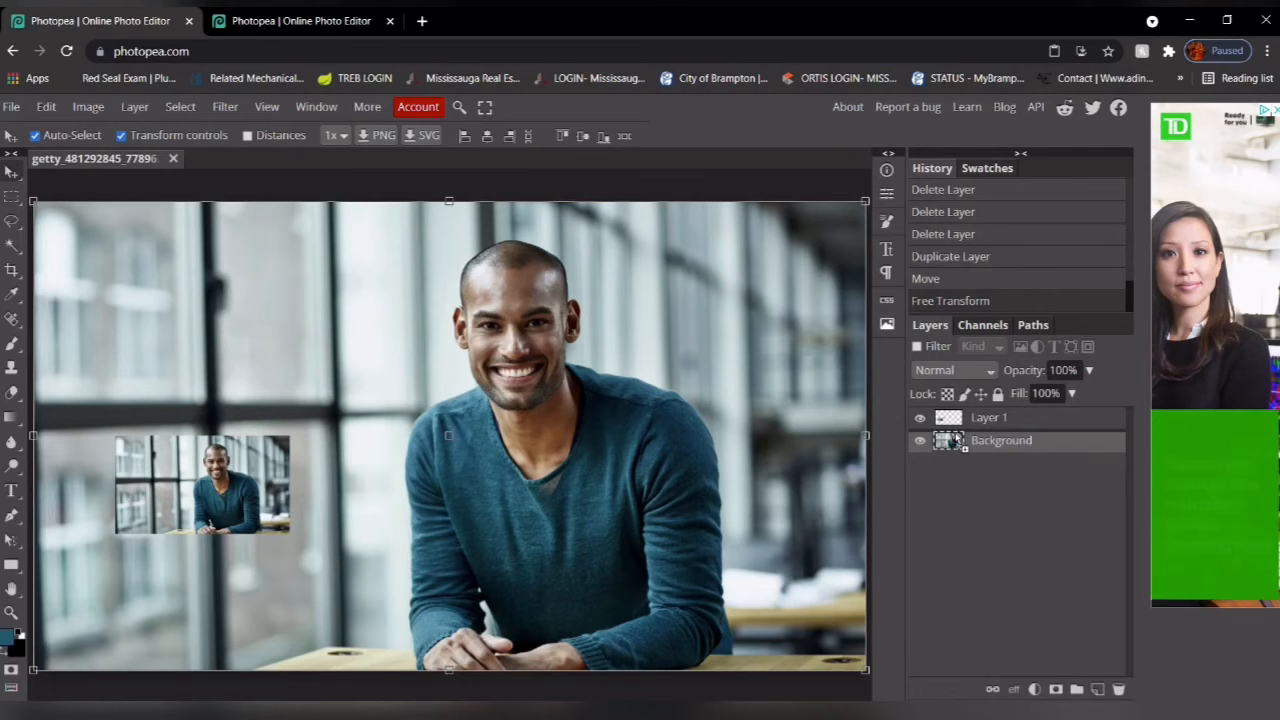
key(ctrl+bracketright)
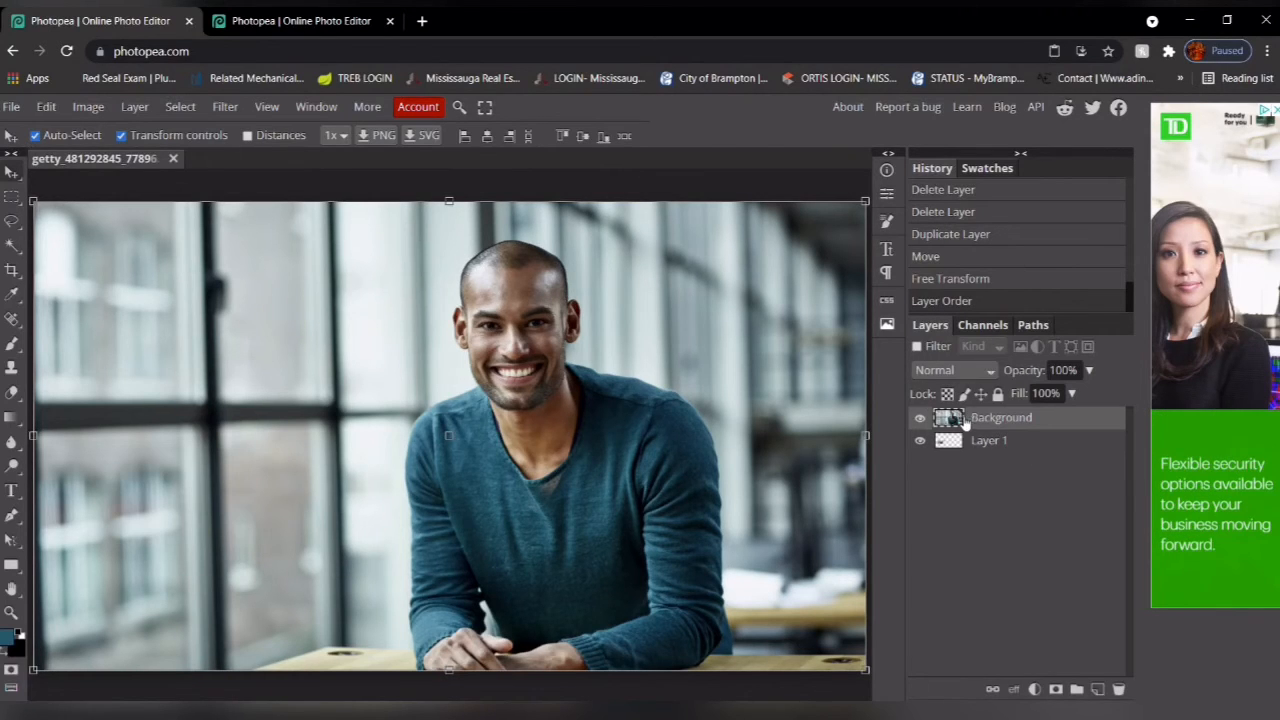
click(958, 445)
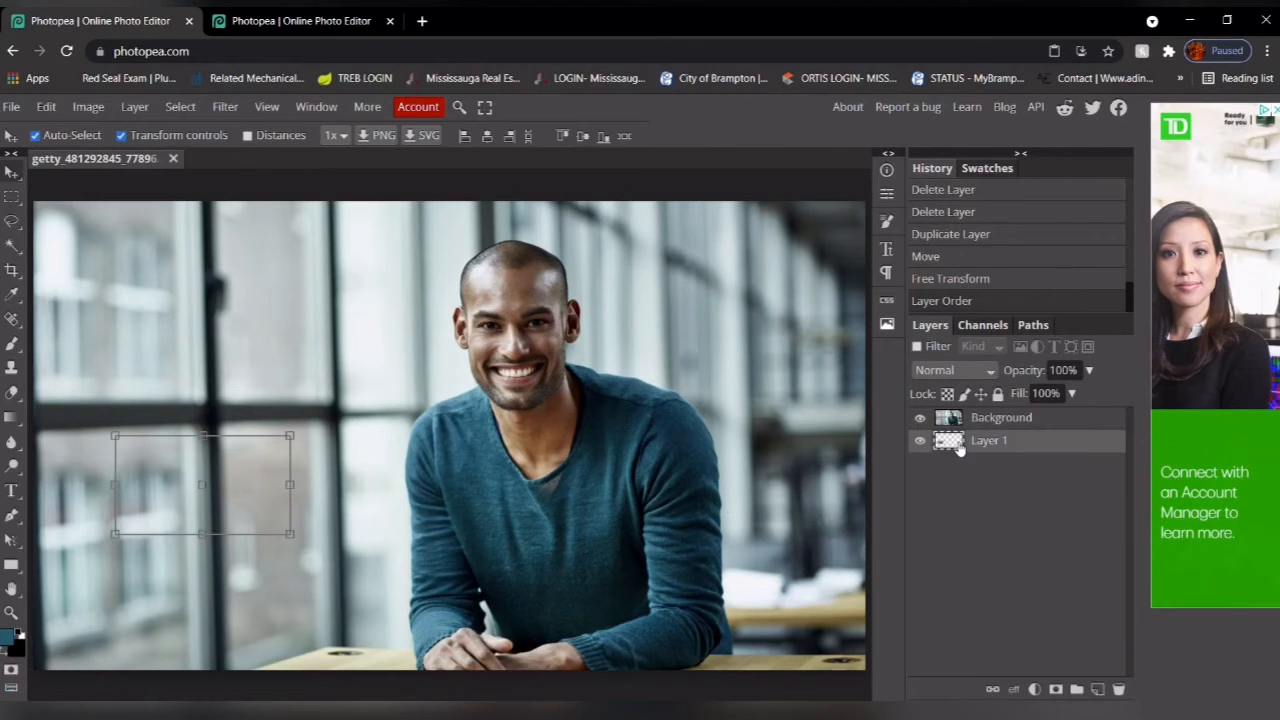
click(955, 422)
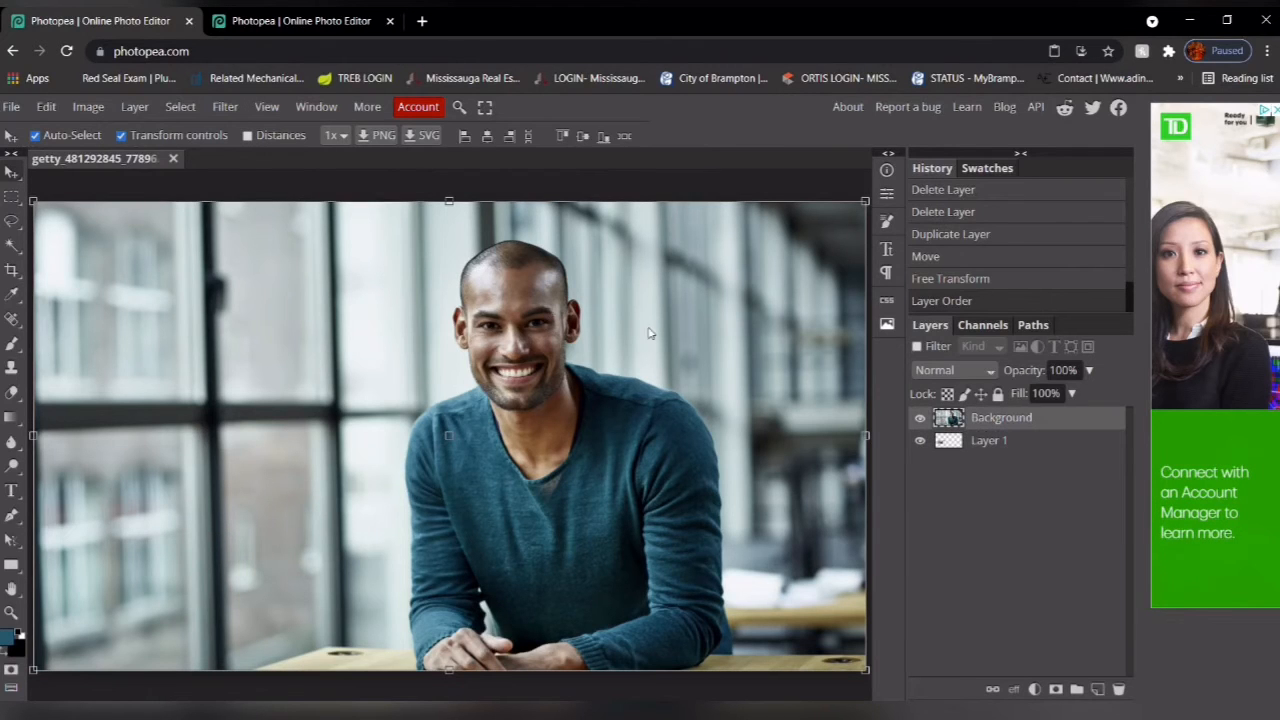
Step: Shift the Background layer sideways to reveal the small copy beneath it, and undo the move
drag(372, 348, 647, 330)
key(ctrl+alt+t)
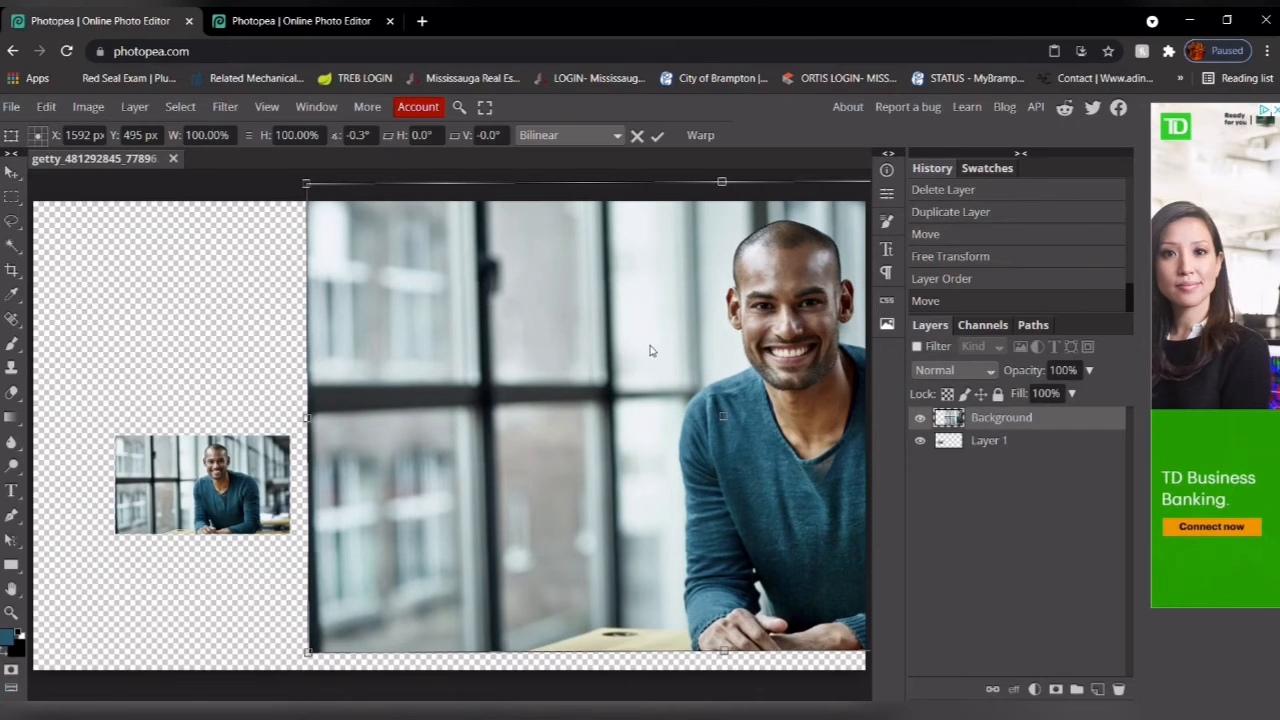
key(Escape)
key(ctrl+z)
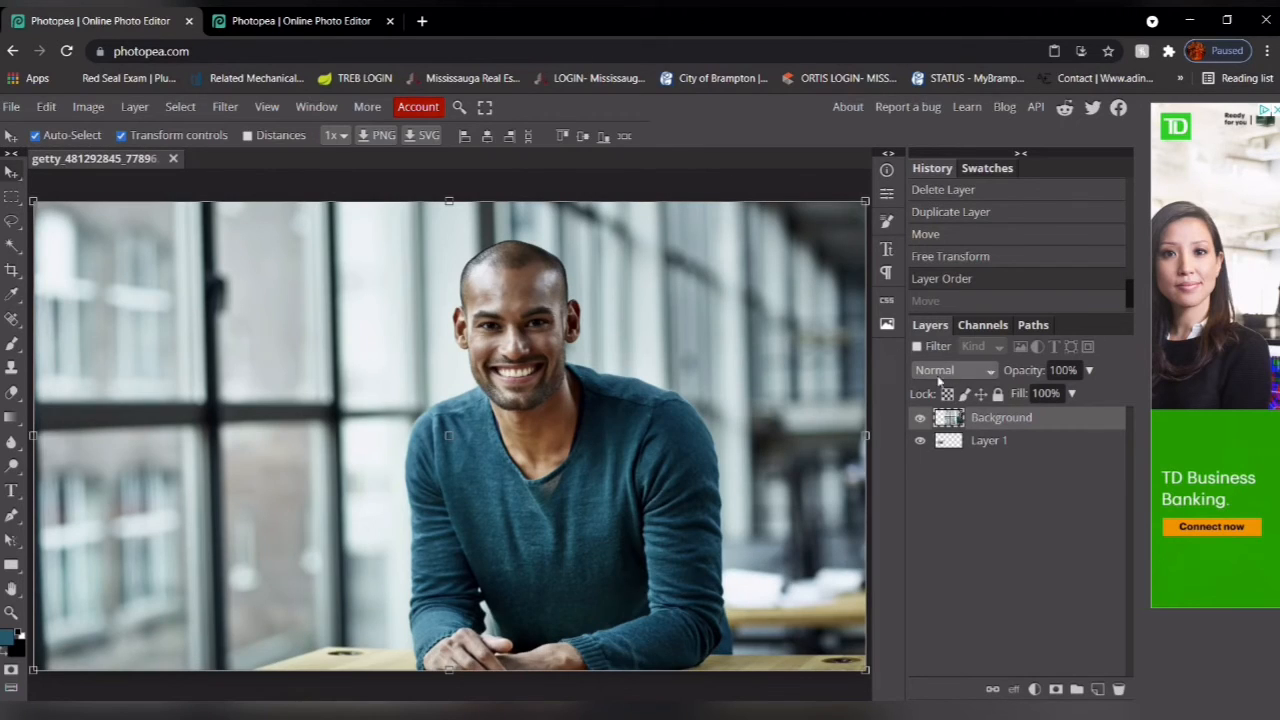
Step: Reorder Layer 1 above the Background layer, and select each layer in turn
drag(955, 440, 956, 416)
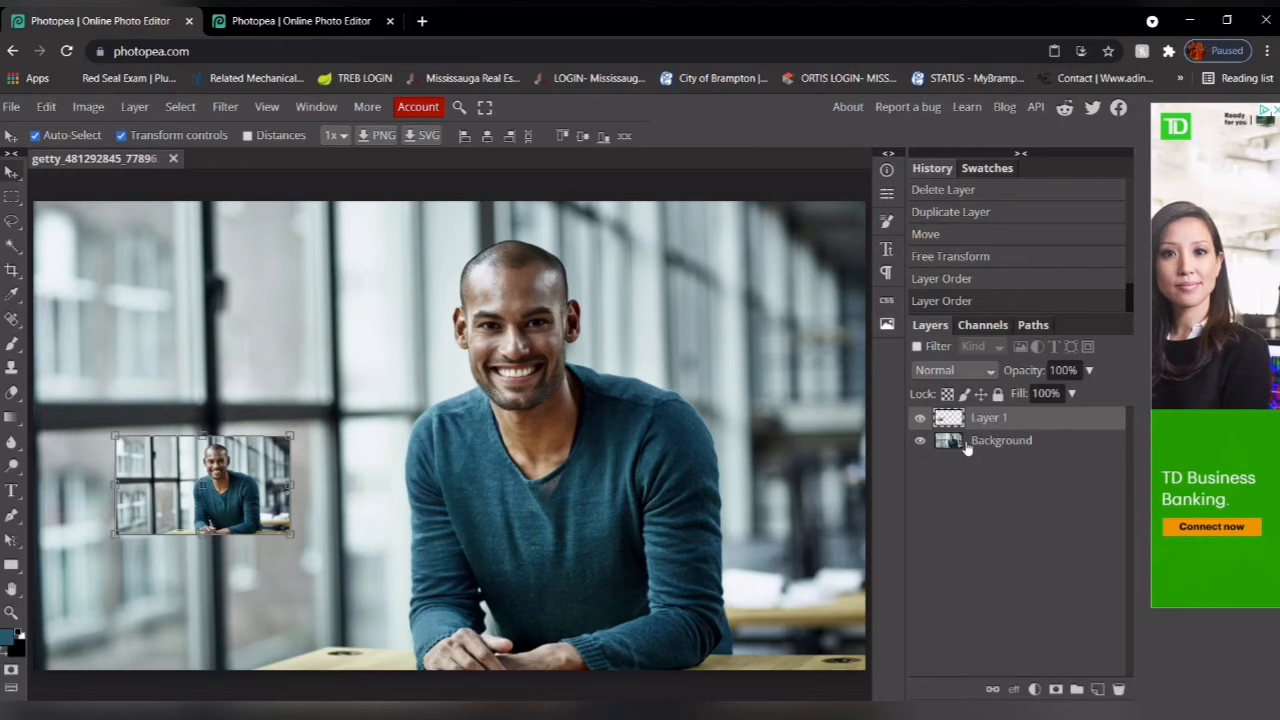
click(966, 449)
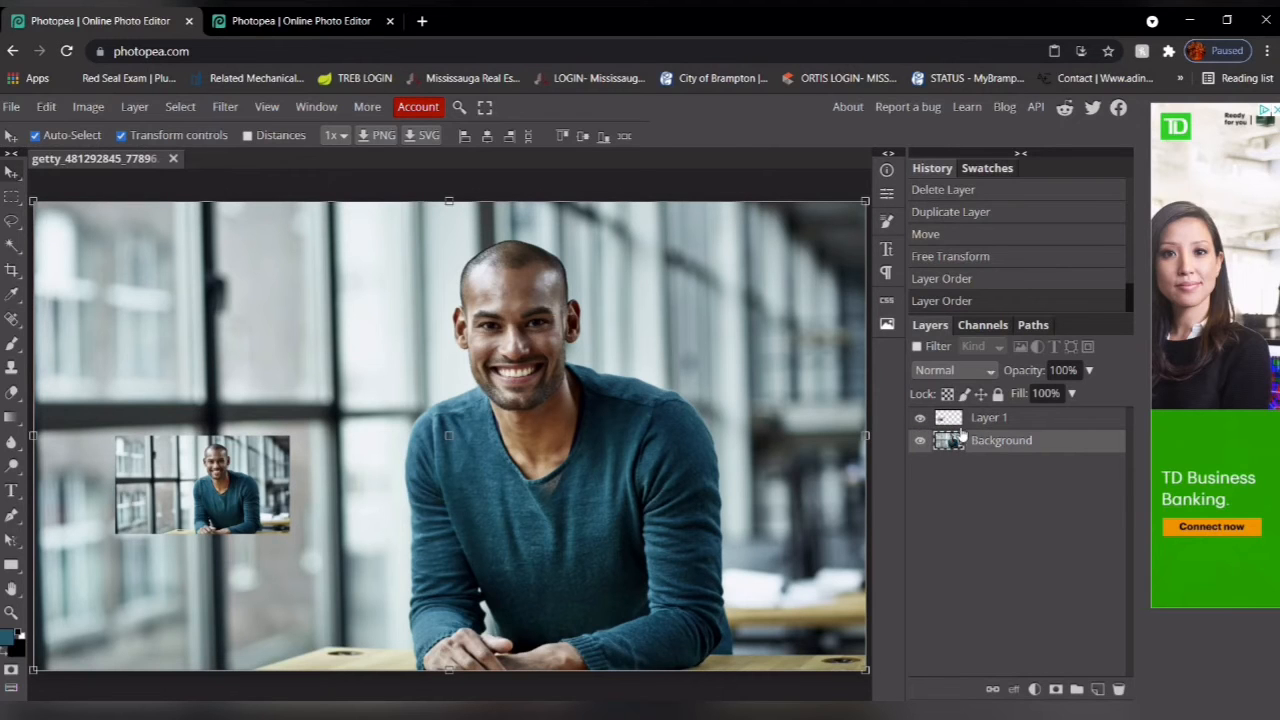
click(956, 420)
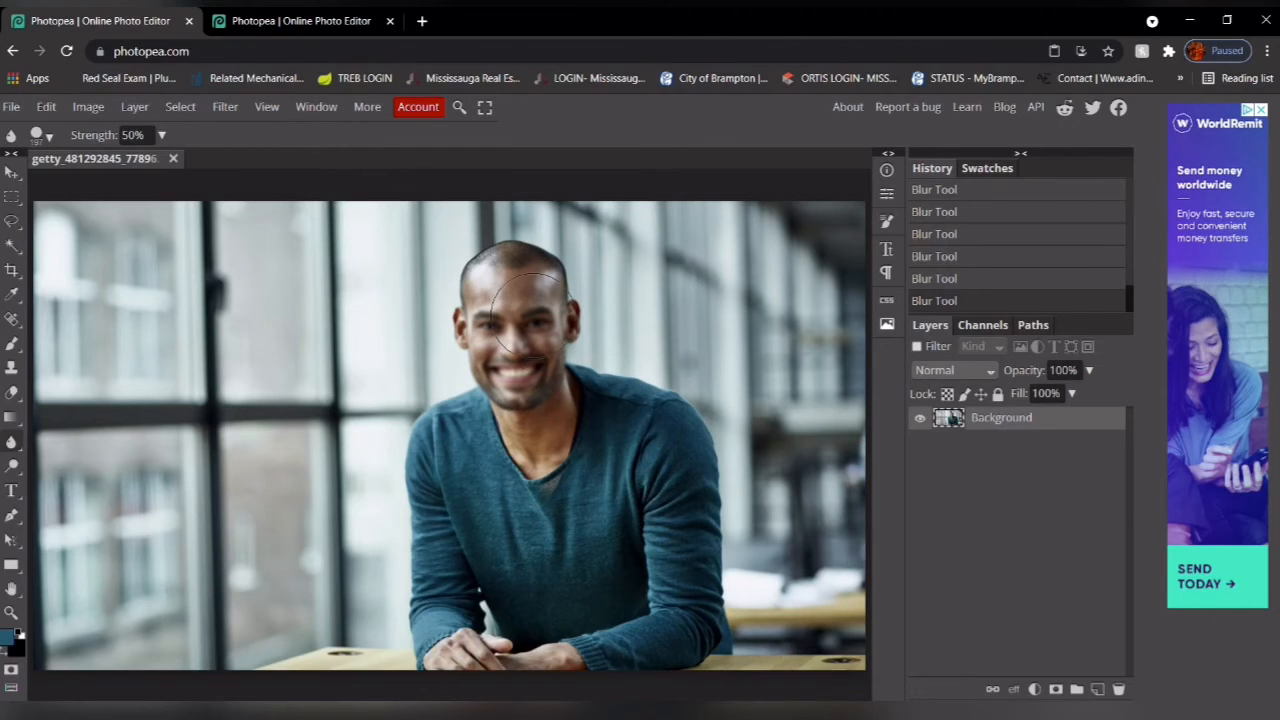
Step: Blur the upper window pane farthest from the man with the Blur tool at 50% strength
mouse_move(96, 291)
mouse_down()
mouse_move(100, 235)
mouse_move(76, 215)
mouse_move(38, 248)
mouse_move(92, 321)
mouse_up()
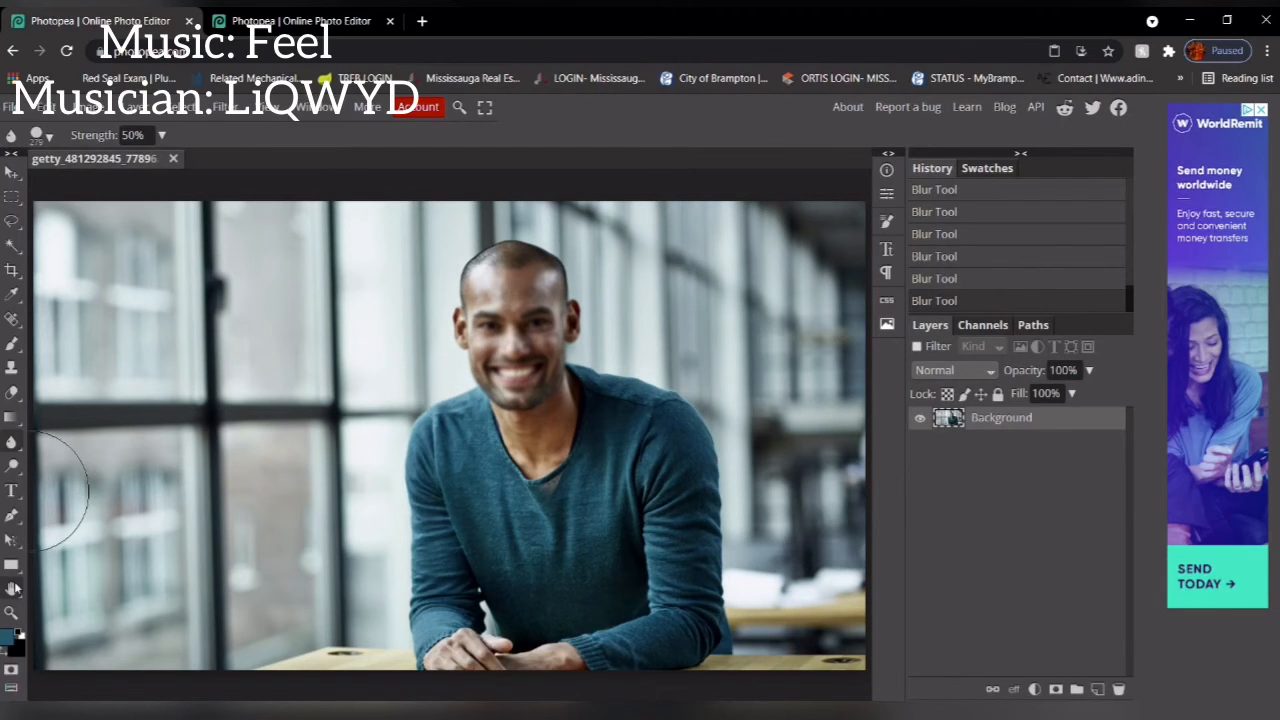
Step: Pan the portrait around the workspace in several directions with the Hand tool
click(12, 589)
drag(233, 373, 186, 394)
drag(320, 498, 355, 412)
drag(296, 367, 365, 340)
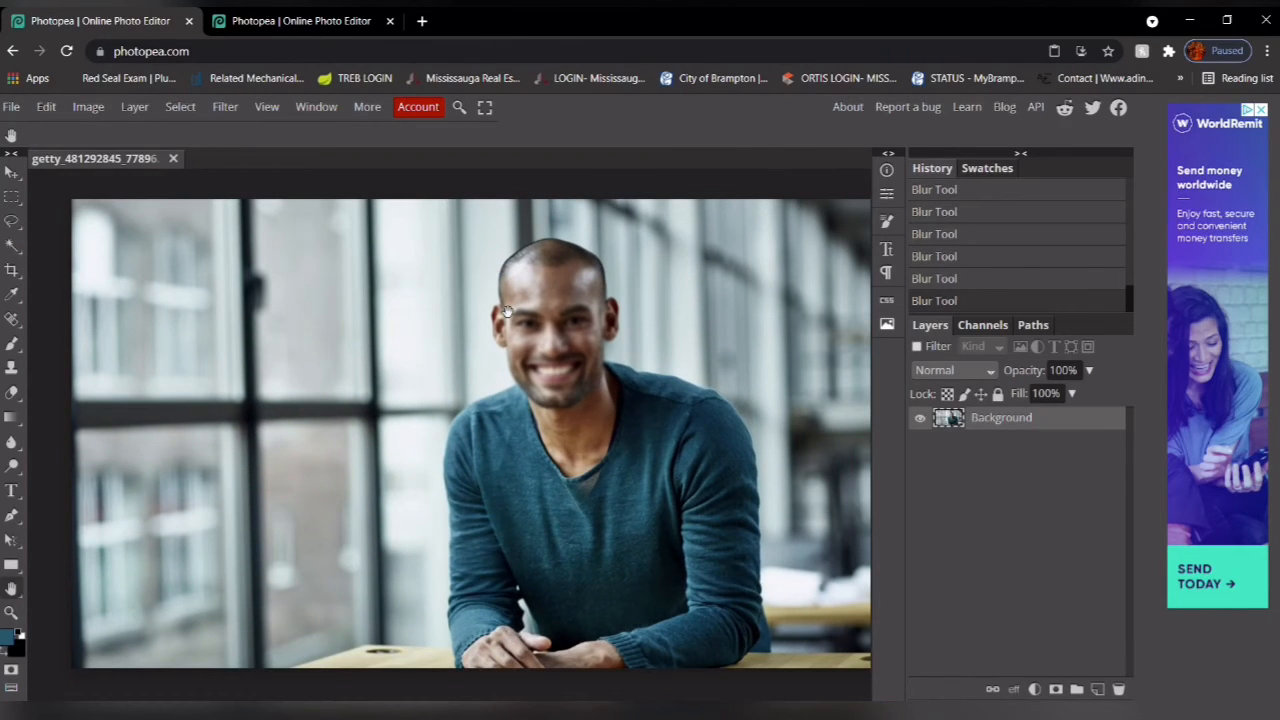
drag(637, 261, 483, 281)
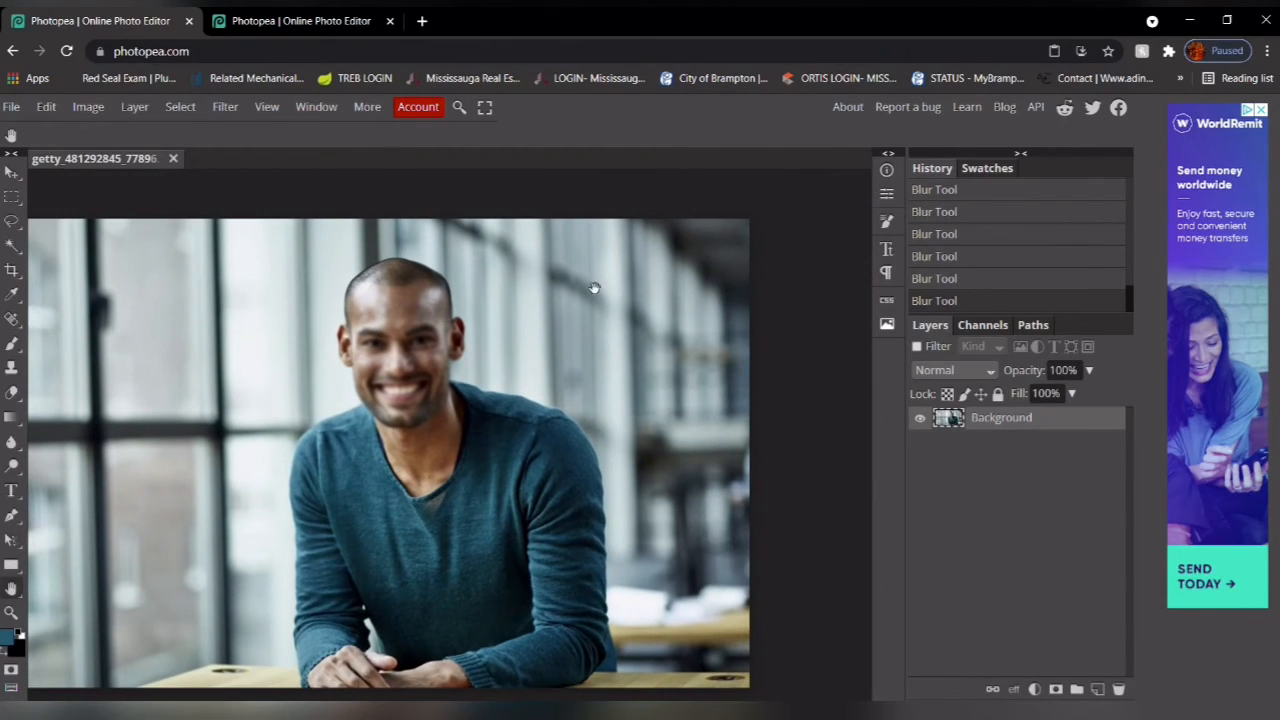
Step: Pan the portrait with the Hand tool until it is back in the middle of the workspace
drag(590, 272, 676, 246)
mouse_move(325, 289)
mouse_down()
mouse_move(414, 277)
mouse_move(314, 271)
mouse_move(337, 275)
mouse_up()
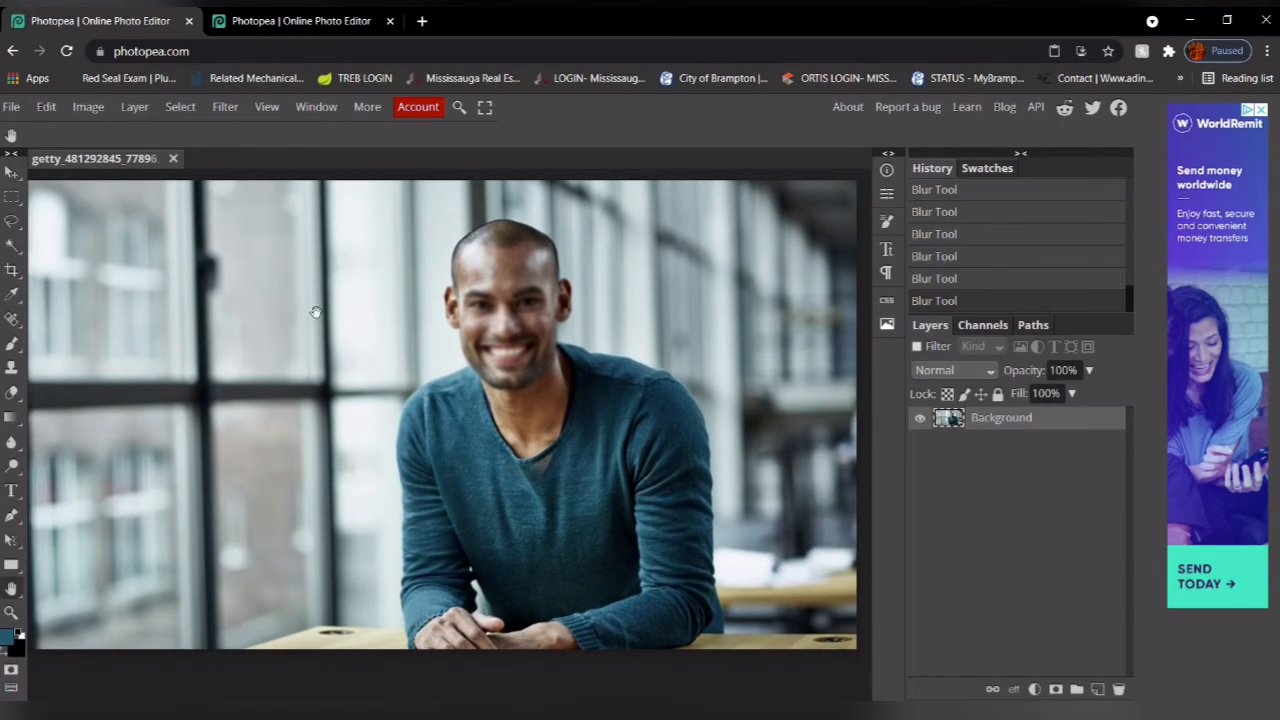
drag(66, 256, 78, 258)
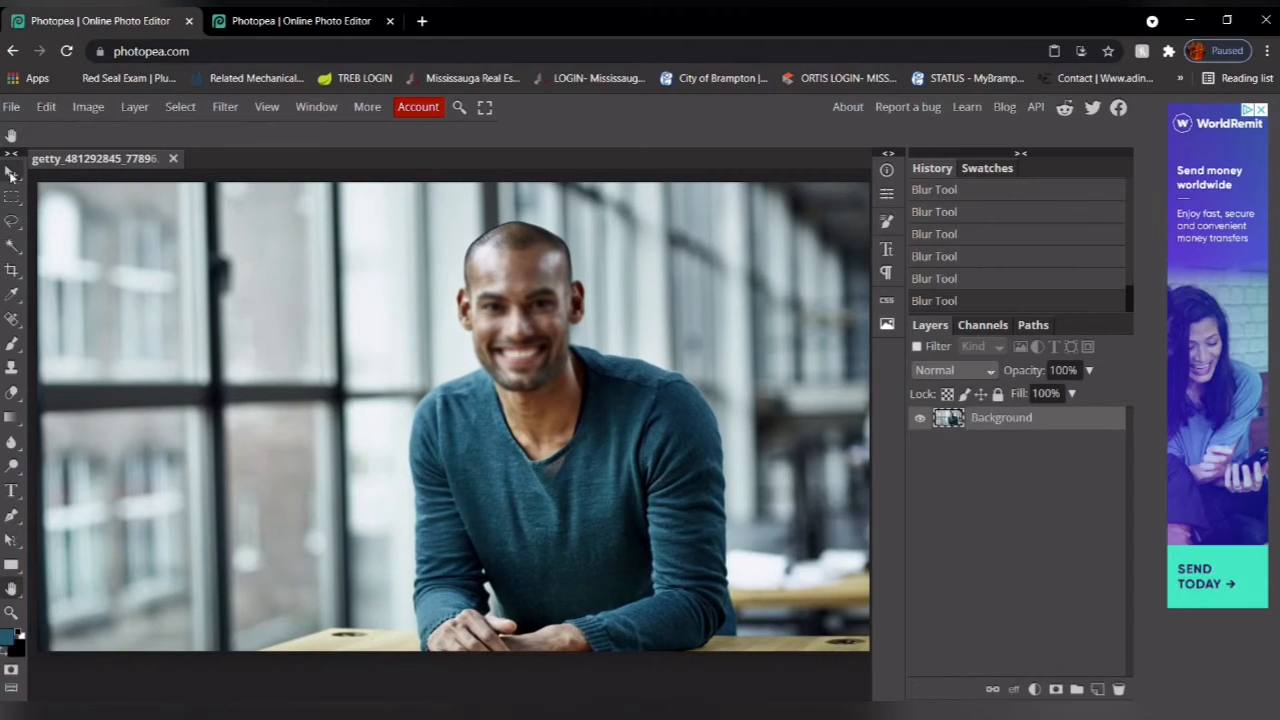
Step: Shift the portrait's layer around the canvas with the Move tool, and undo the changes
click(11, 174)
drag(262, 318, 502, 495)
drag(425, 432, 399, 285)
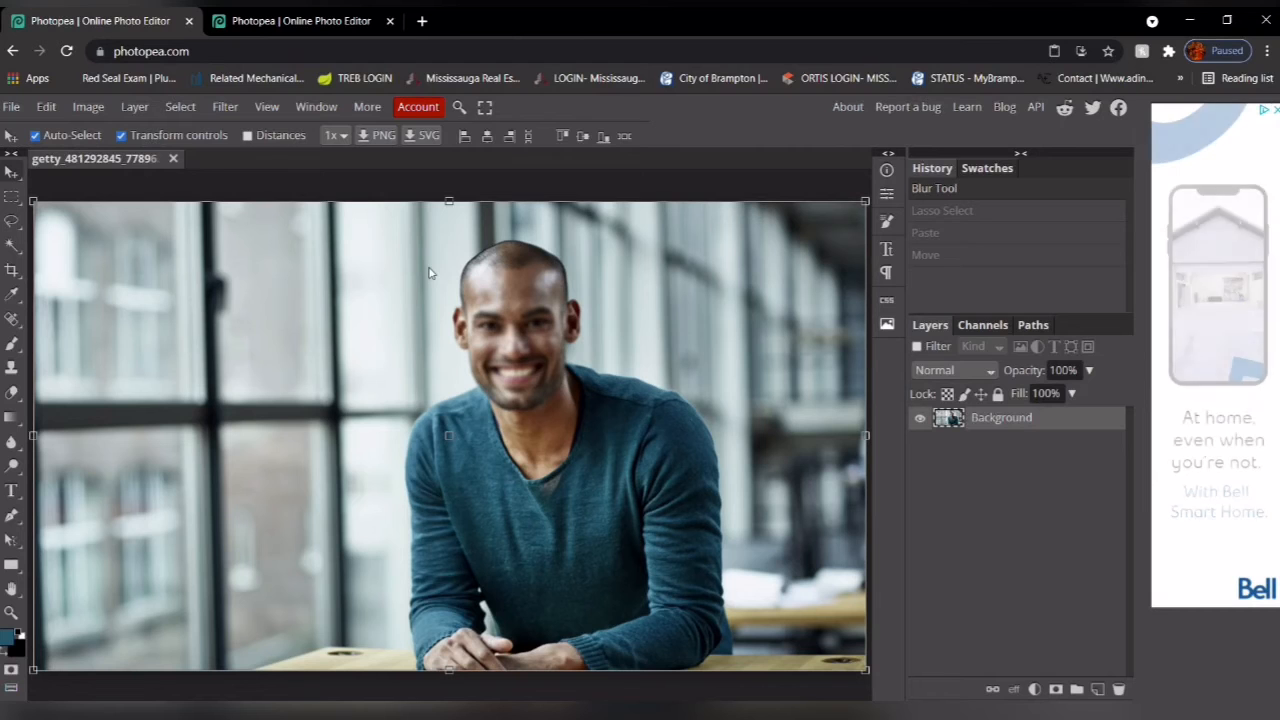
Step: Close the portrait's browser tab, and rasterize the acne photo's smart object for use with the Spot Healing Brush
click(190, 21)
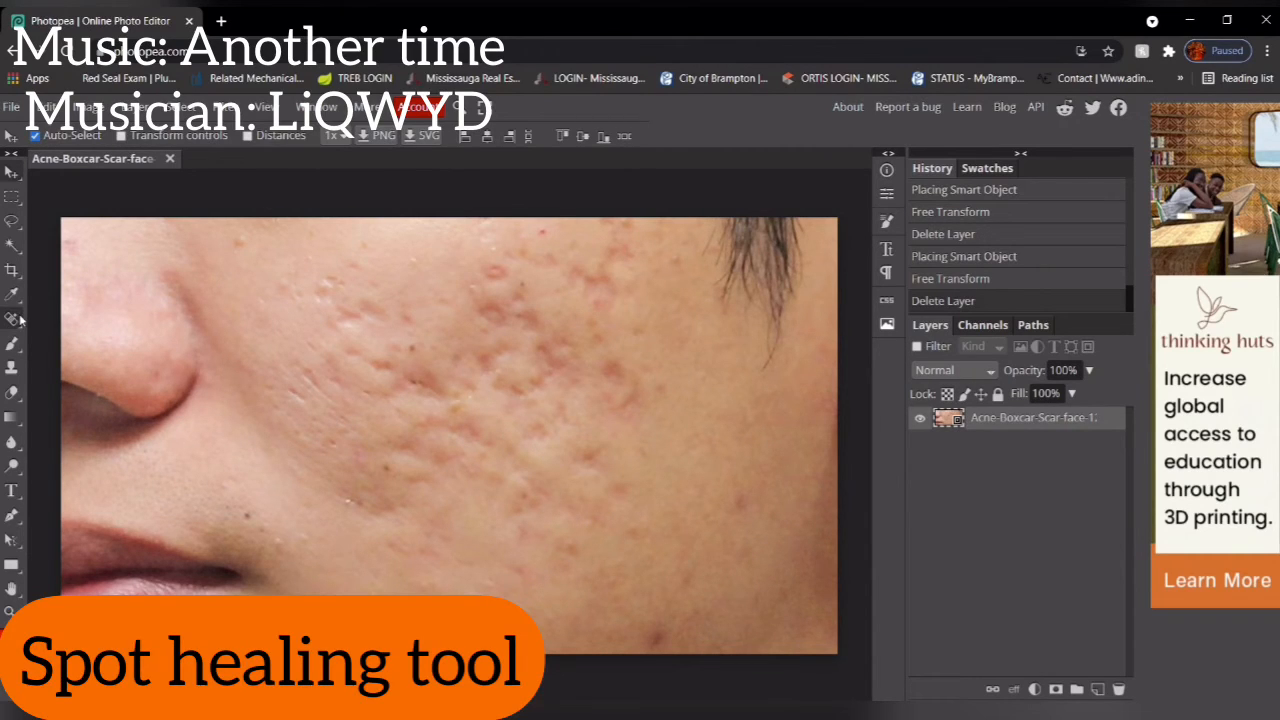
click(14, 318)
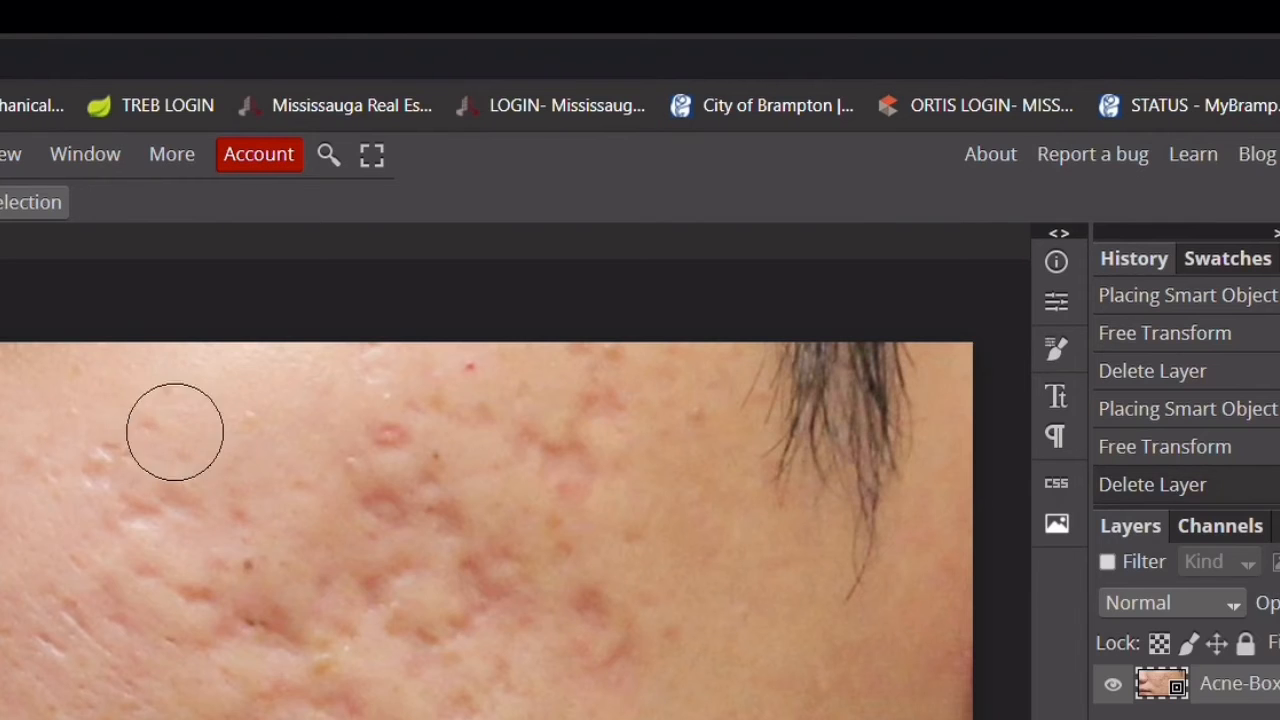
click(416, 260)
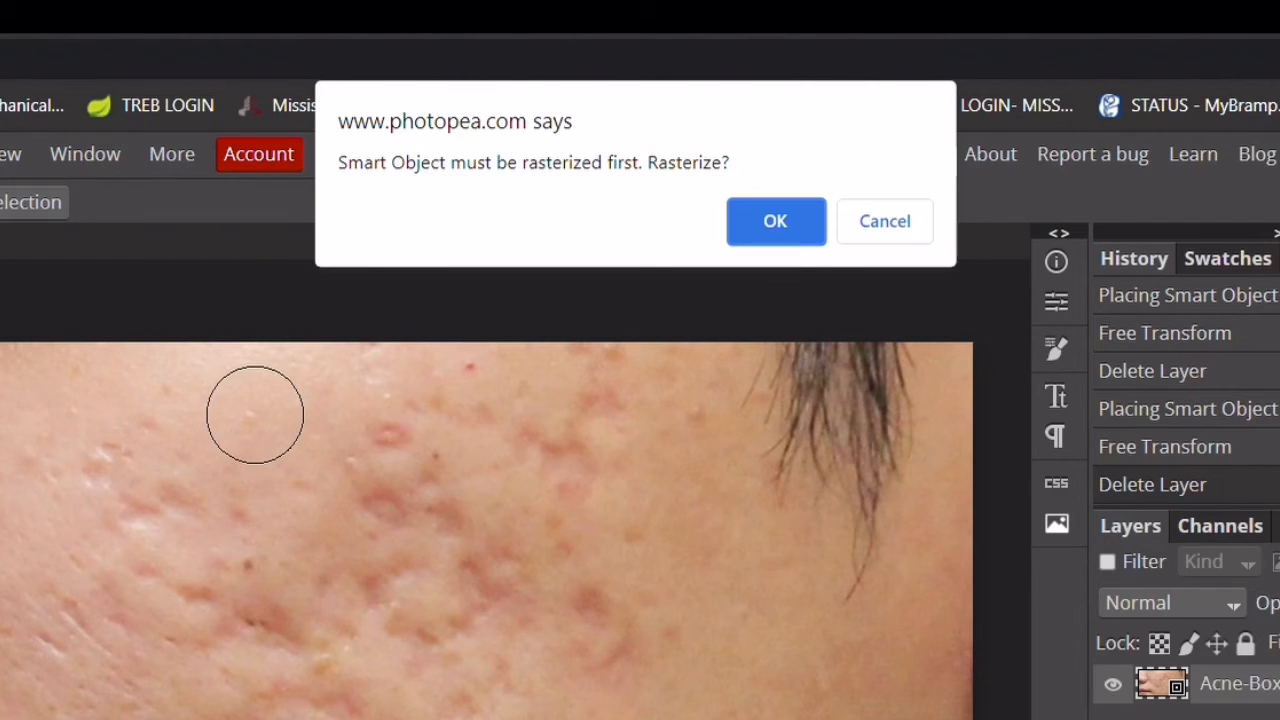
click(770, 222)
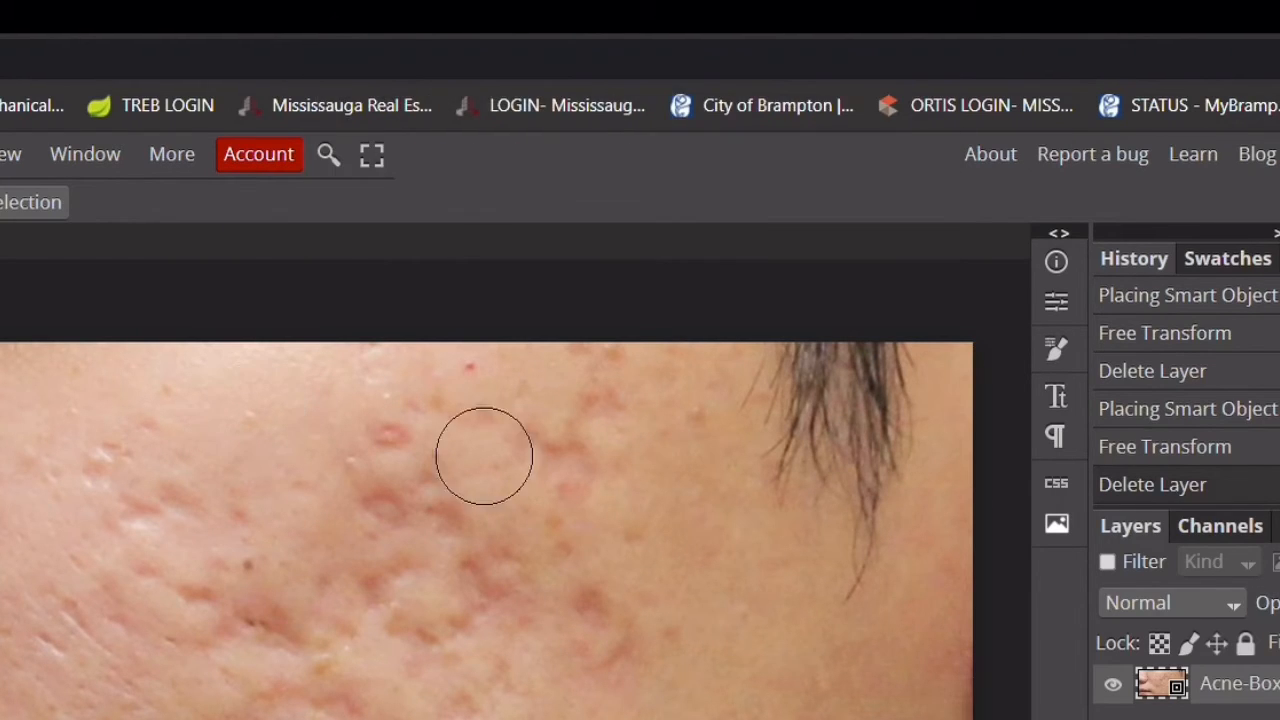
Step: Heal acne spots from beside the nose to the outer cheek with the Spot Healing Brush
click(67, 460)
click(200, 623)
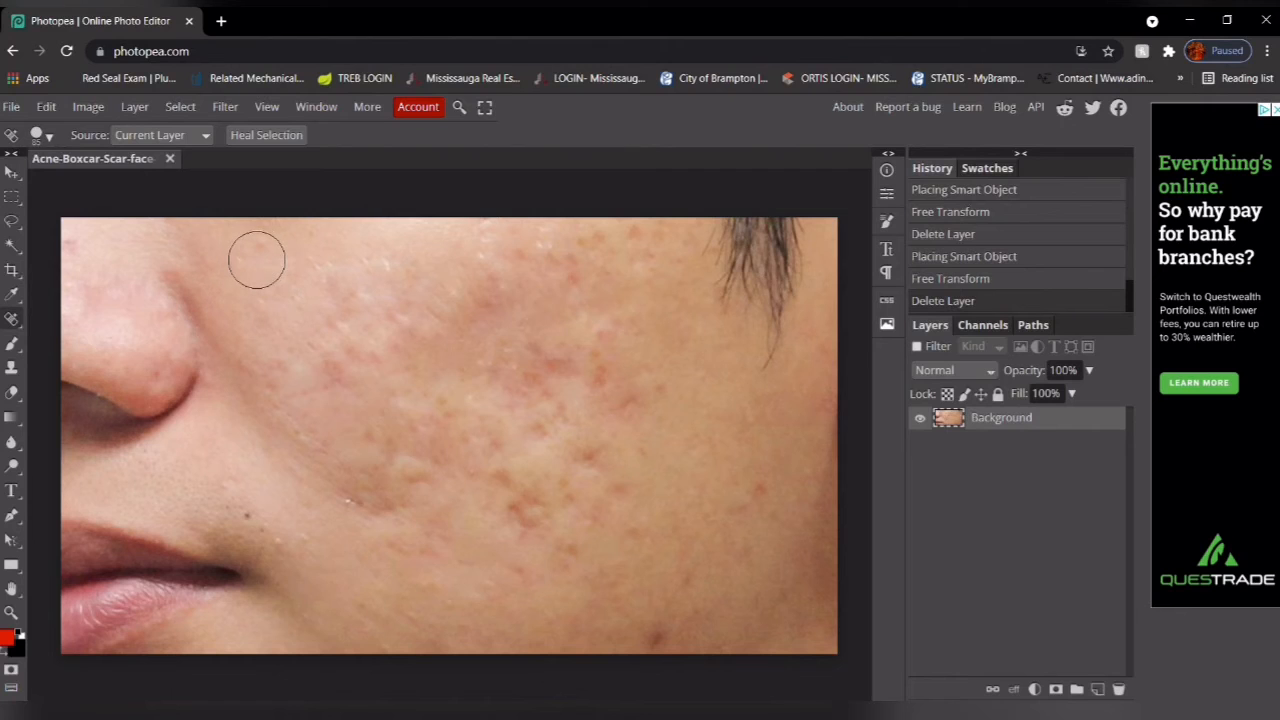
click(265, 245)
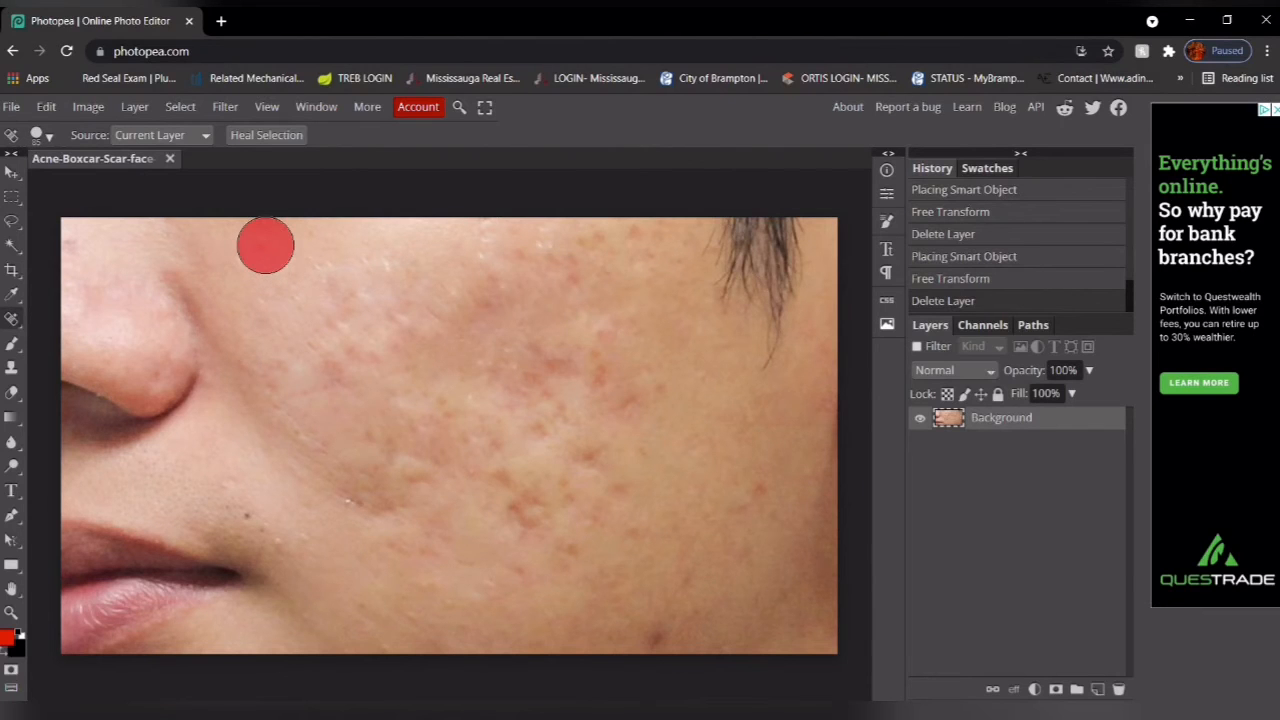
click(383, 272)
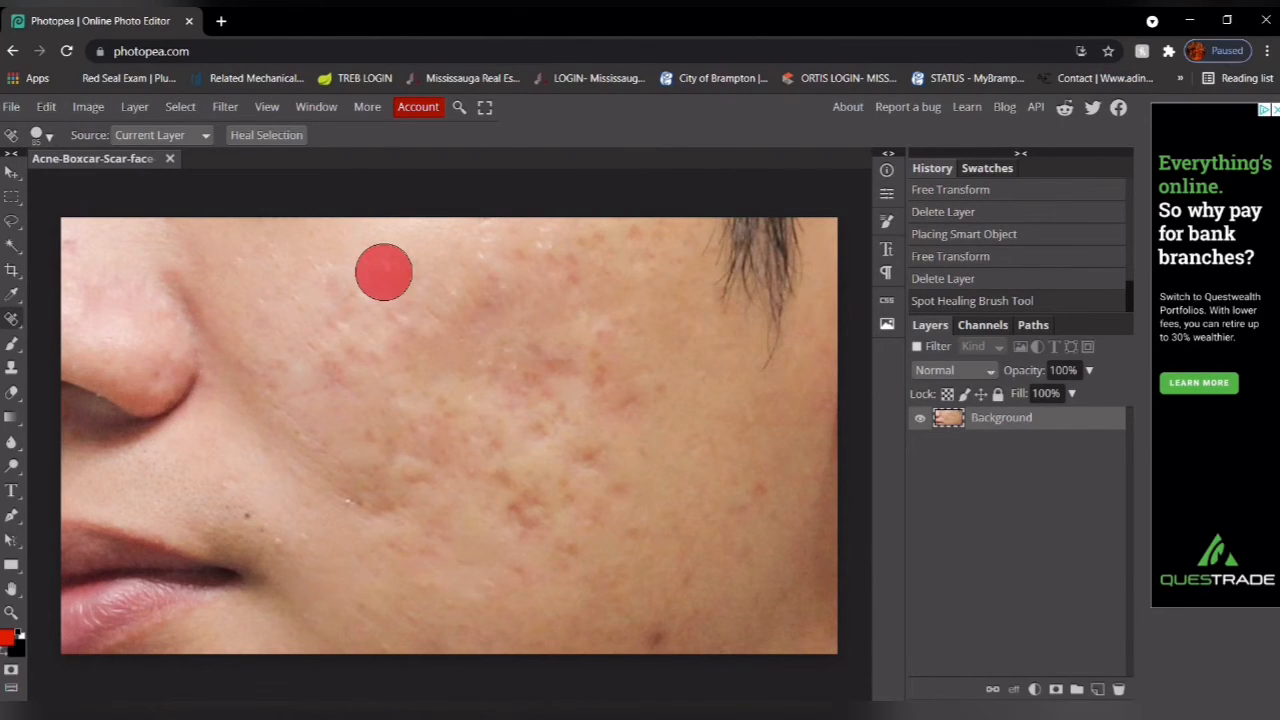
click(358, 296)
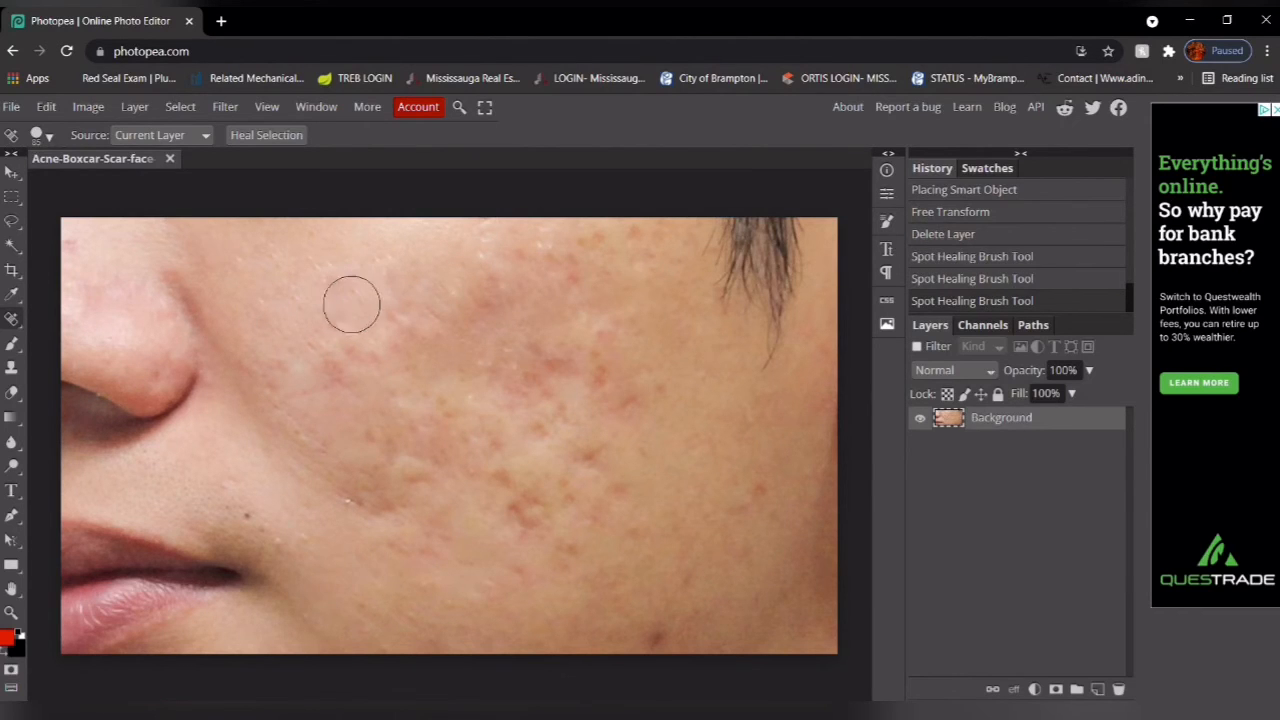
click(602, 378)
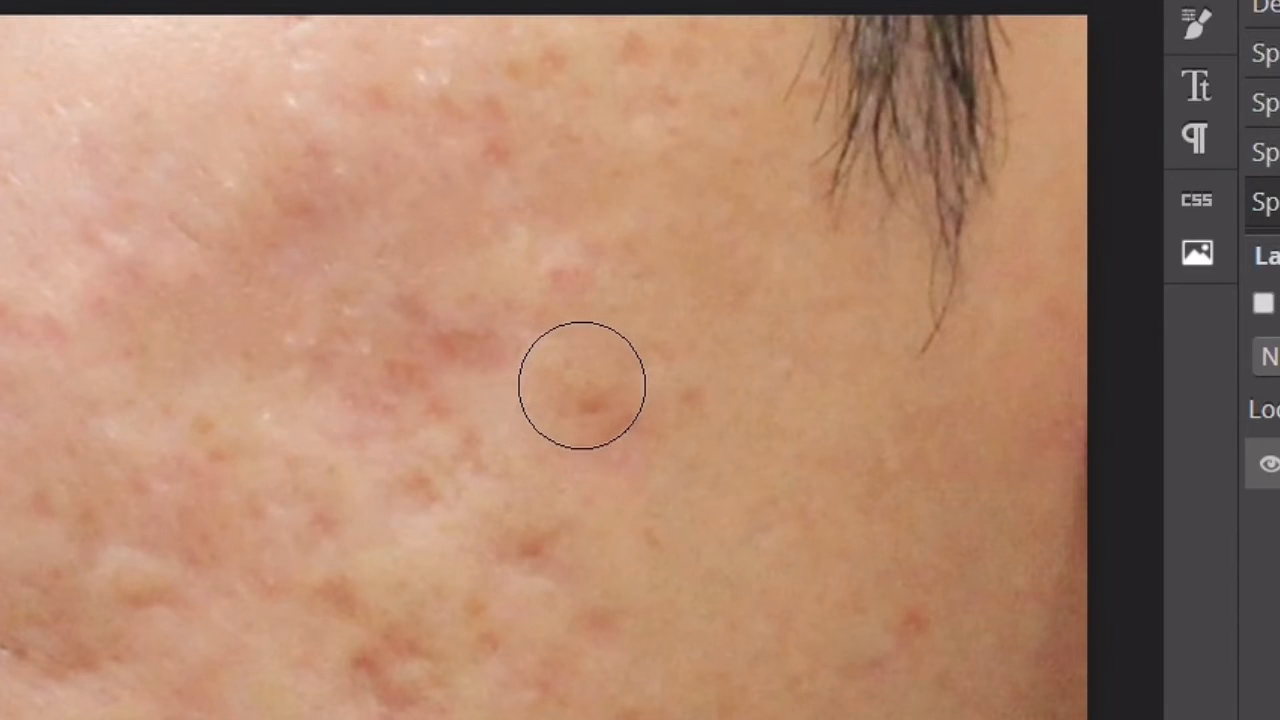
click(486, 346)
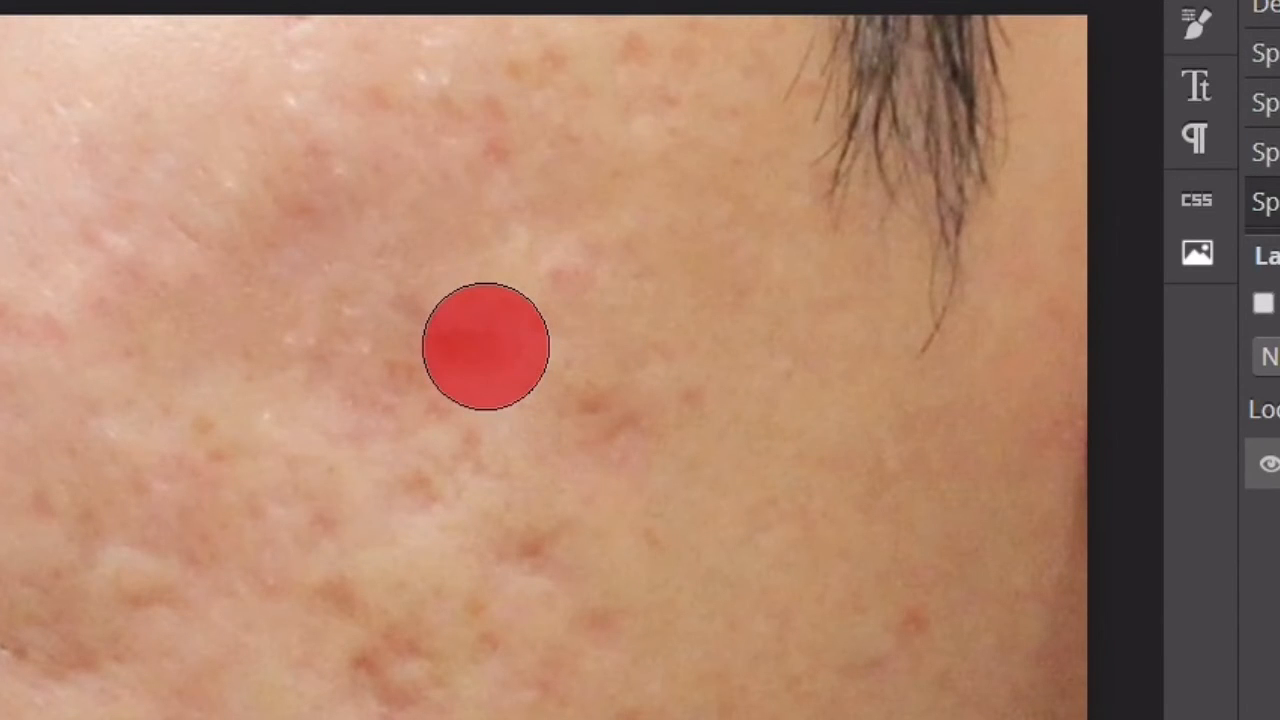
click(569, 266)
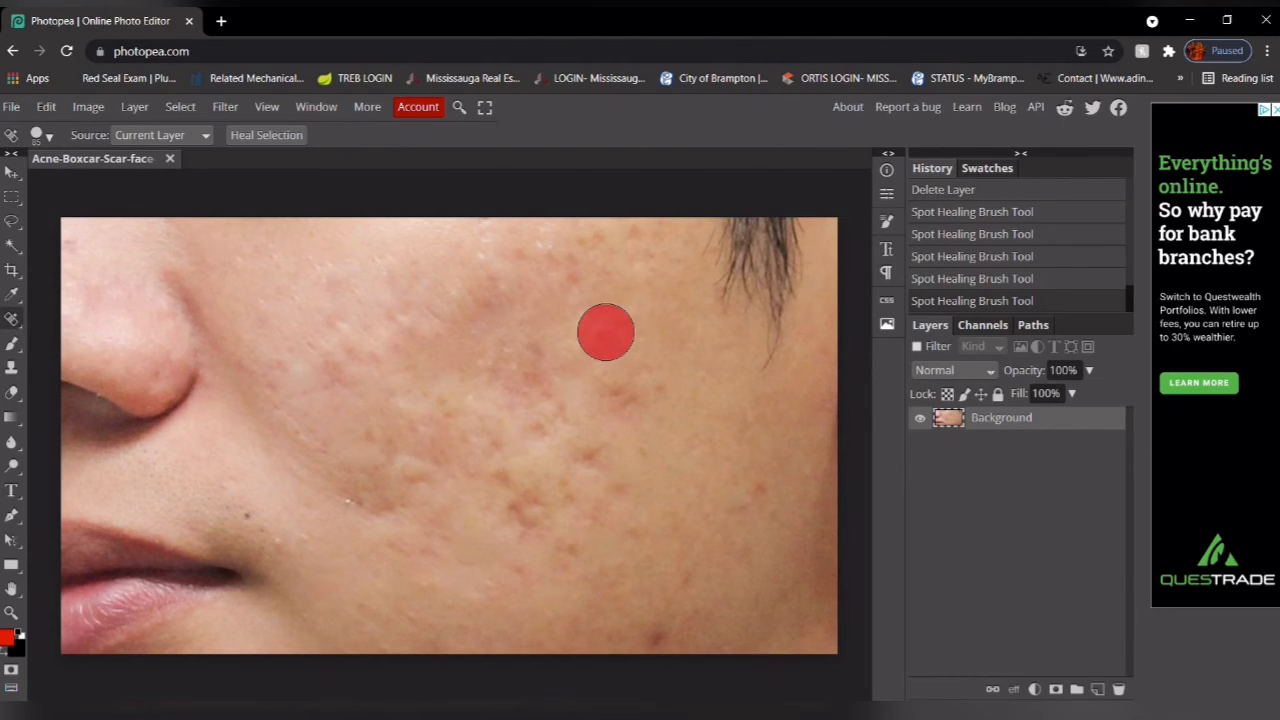
click(605, 332)
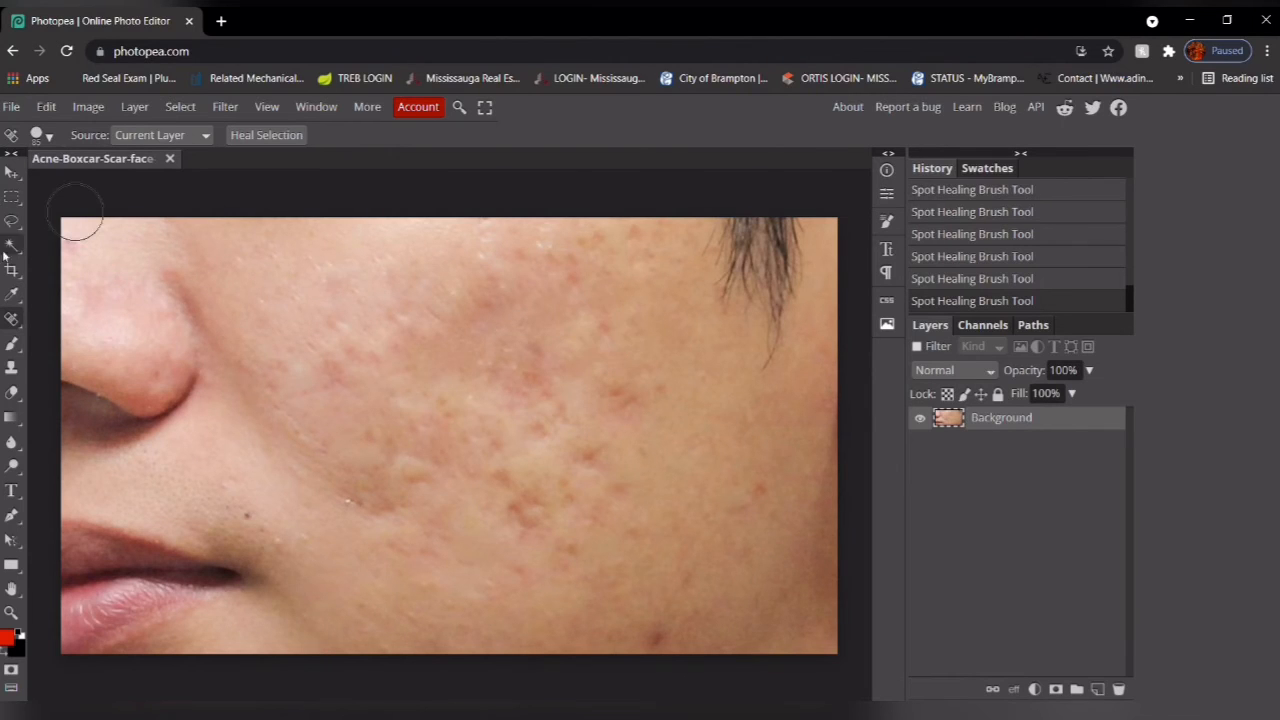
Step: Paint over the scars across the middle and outer cheek with the Healing Brush
right_click(13, 318)
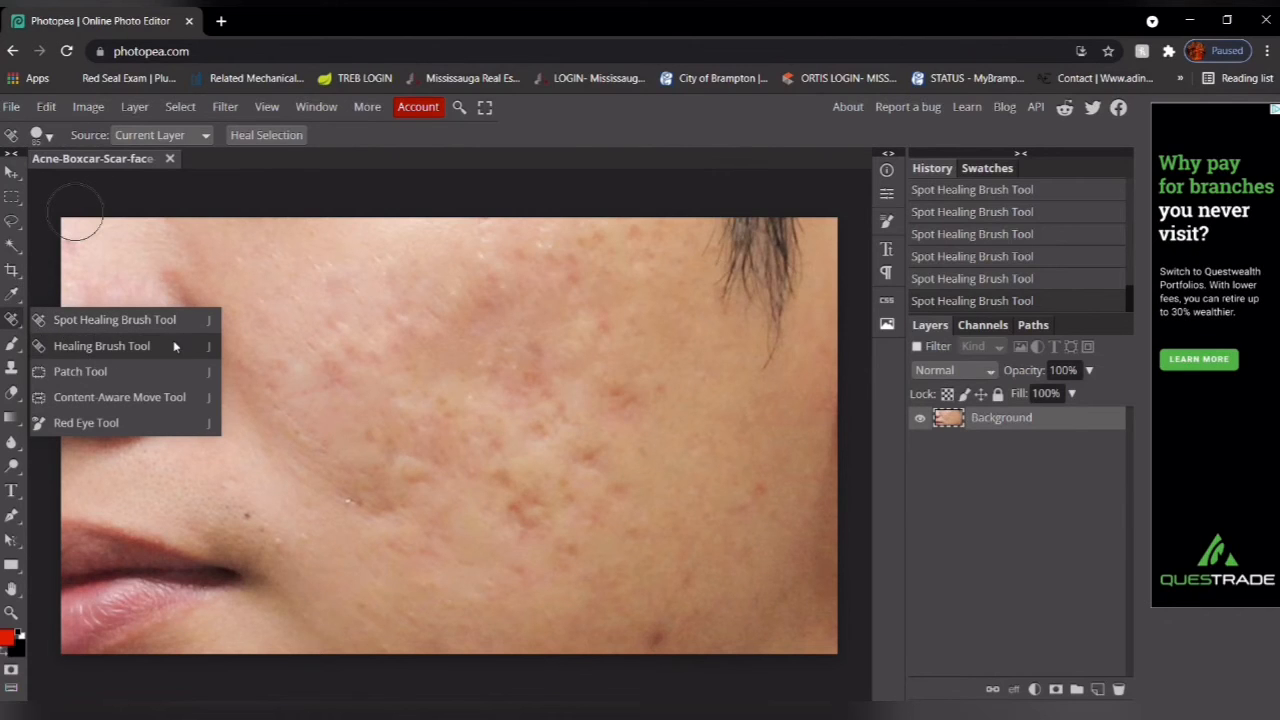
click(108, 348)
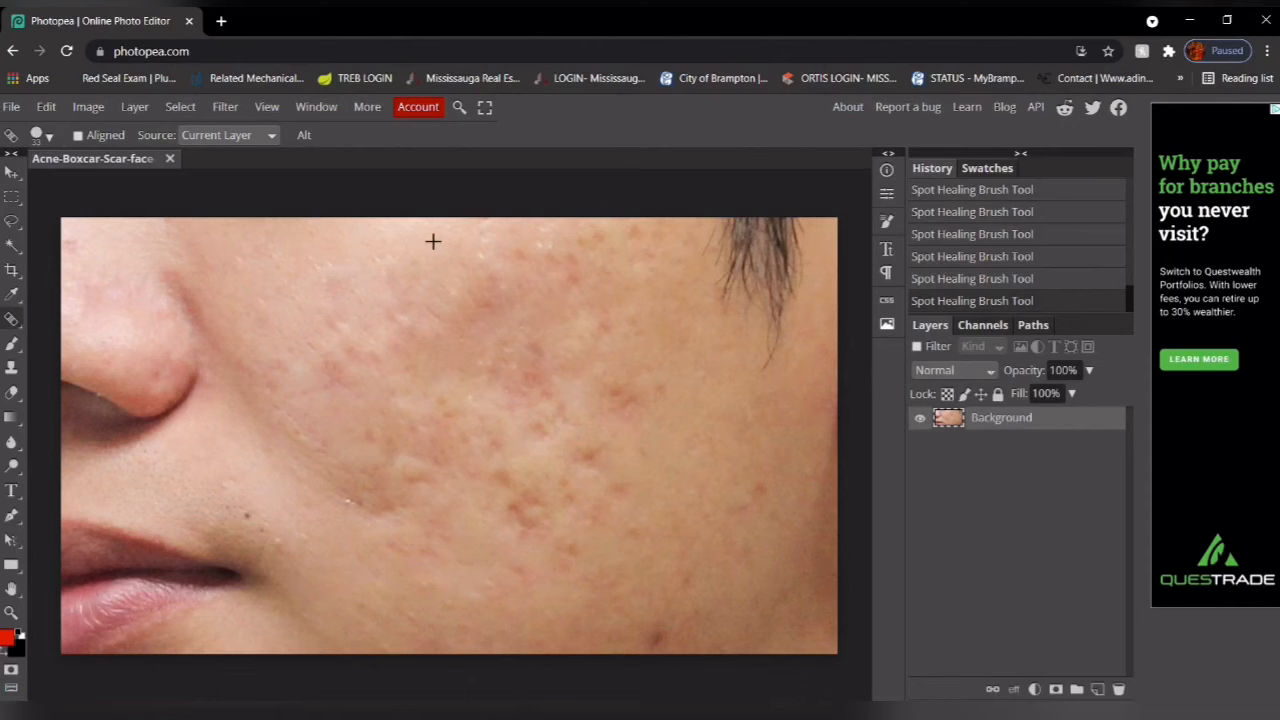
mouse_move(340, 282)
mouse_down()
mouse_move(386, 294)
mouse_move(298, 280)
mouse_move(389, 303)
mouse_move(349, 316)
mouse_move(553, 333)
mouse_move(513, 322)
mouse_move(590, 342)
mouse_move(540, 398)
mouse_up()
mouse_move(425, 400)
mouse_down()
mouse_move(499, 411)
mouse_move(445, 427)
mouse_move(544, 445)
mouse_move(468, 447)
mouse_move(436, 429)
mouse_move(510, 444)
mouse_move(442, 448)
mouse_move(652, 492)
mouse_move(521, 465)
mouse_move(634, 472)
mouse_move(453, 494)
mouse_move(452, 510)
mouse_move(543, 523)
mouse_up()
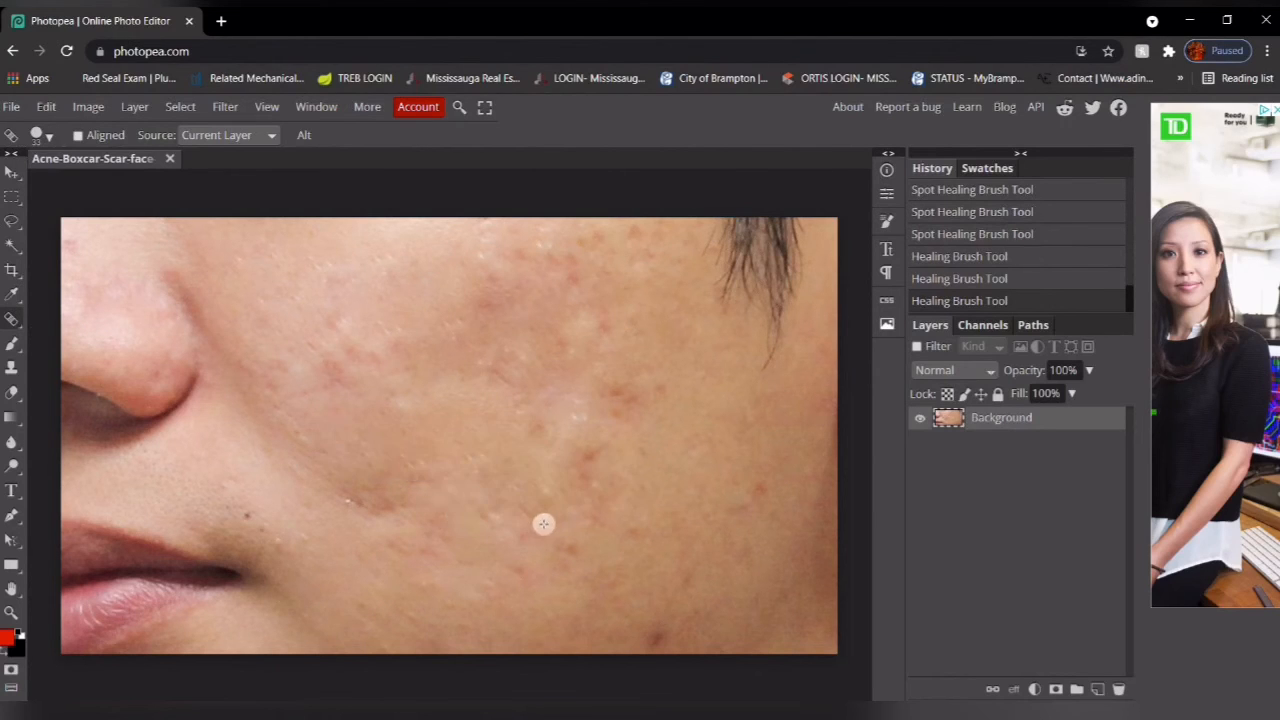
click(429, 497)
mouse_move(508, 480)
mouse_down()
mouse_move(416, 468)
mouse_move(480, 496)
mouse_move(414, 480)
mouse_up()
click(588, 480)
mouse_move(620, 396)
mouse_down()
mouse_move(572, 396)
mouse_move(720, 404)
mouse_move(640, 390)
mouse_up()
click(481, 368)
mouse_move(454, 363)
mouse_down()
mouse_move(405, 324)
mouse_move(350, 366)
mouse_up()
mouse_move(503, 330)
mouse_down()
mouse_move(541, 309)
mouse_move(418, 330)
mouse_up()
mouse_move(523, 297)
mouse_down()
mouse_move(419, 305)
mouse_move(596, 305)
mouse_move(566, 327)
mouse_move(590, 355)
mouse_move(487, 370)
mouse_move(571, 380)
mouse_up()
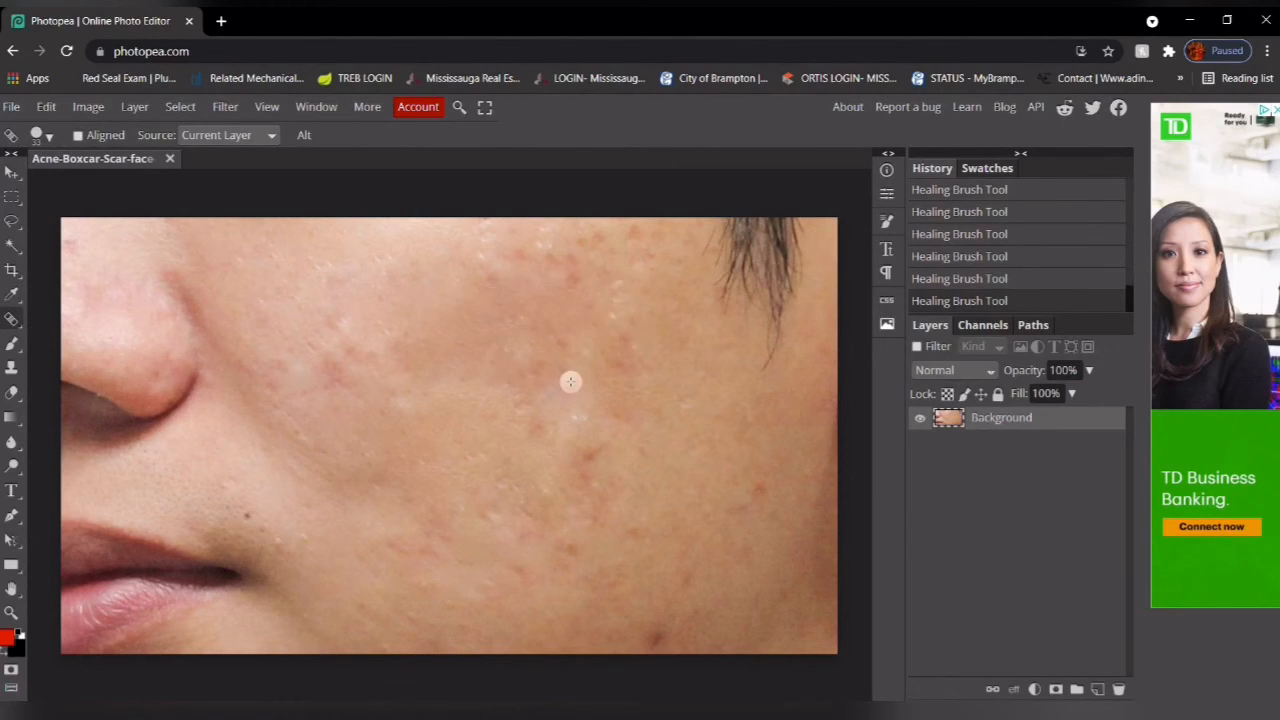
Step: Set the Healing Brush size to 172 px and smooth larger areas of the cheek, resampling clean skin from its middle
right_click(508, 323)
drag(648, 358, 672, 357)
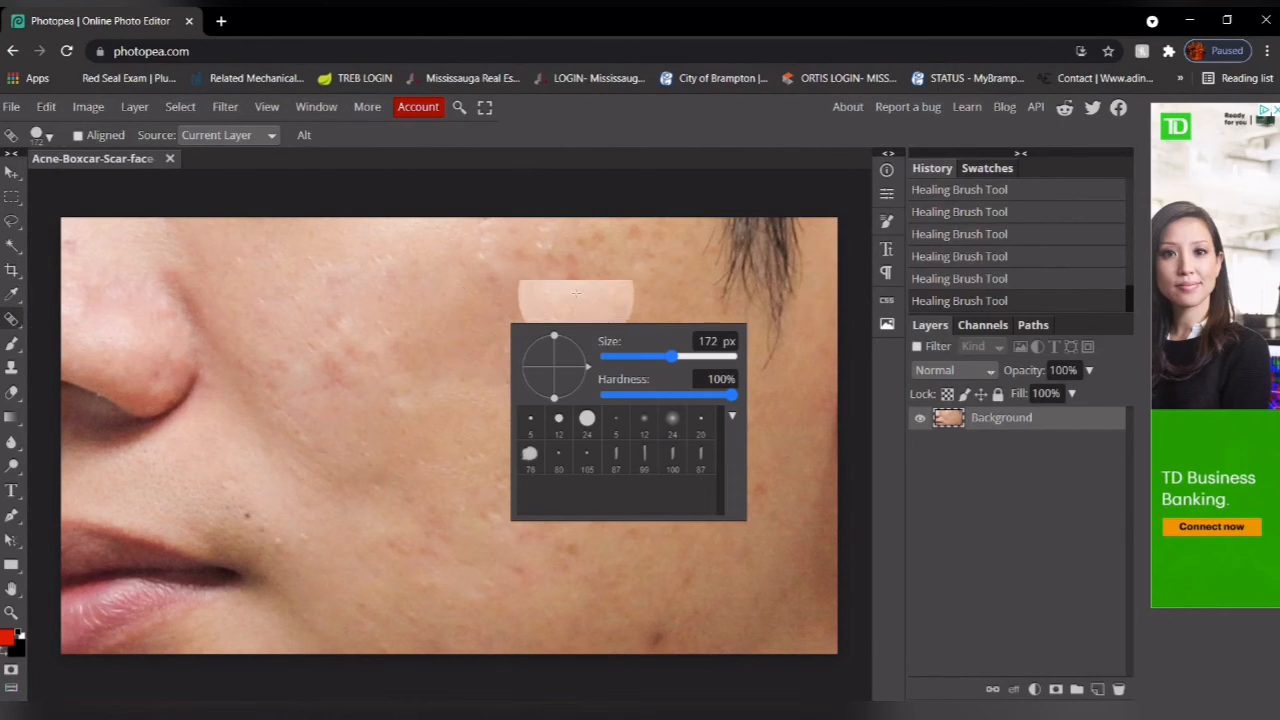
click(507, 285)
mouse_move(500, 300)
mouse_down()
mouse_move(457, 312)
mouse_move(463, 382)
mouse_up()
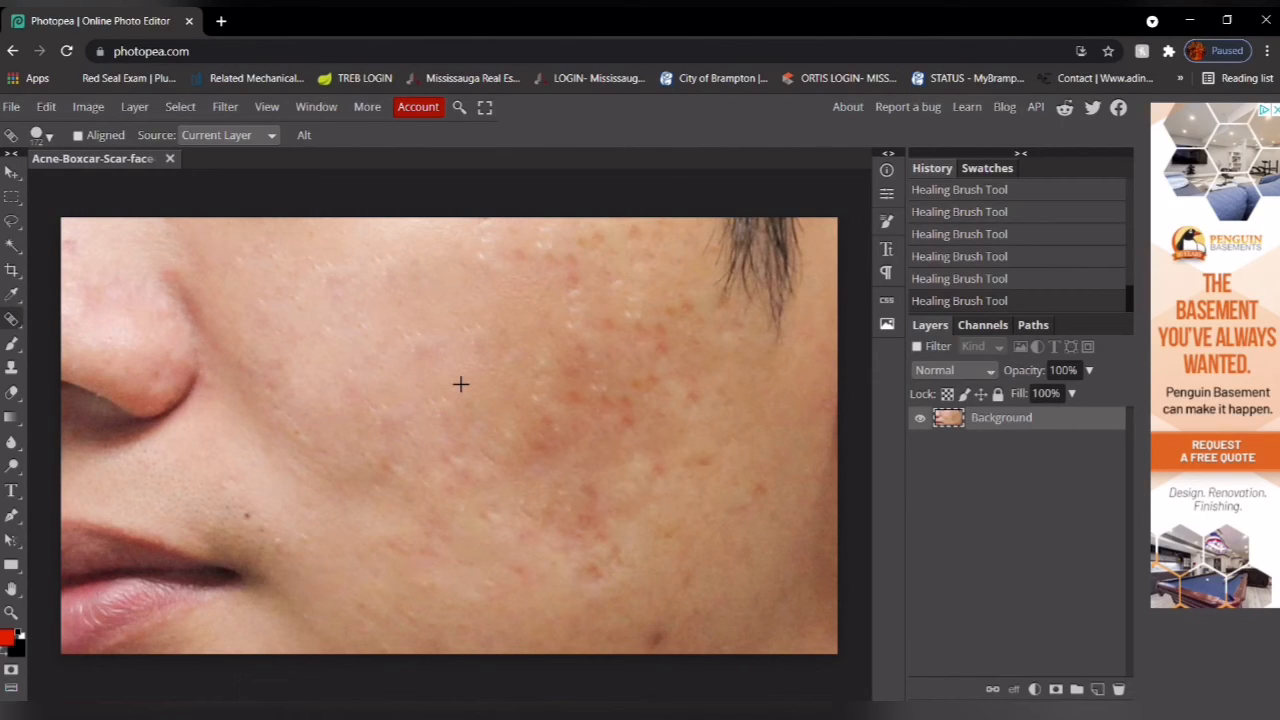
alt+click(461, 384)
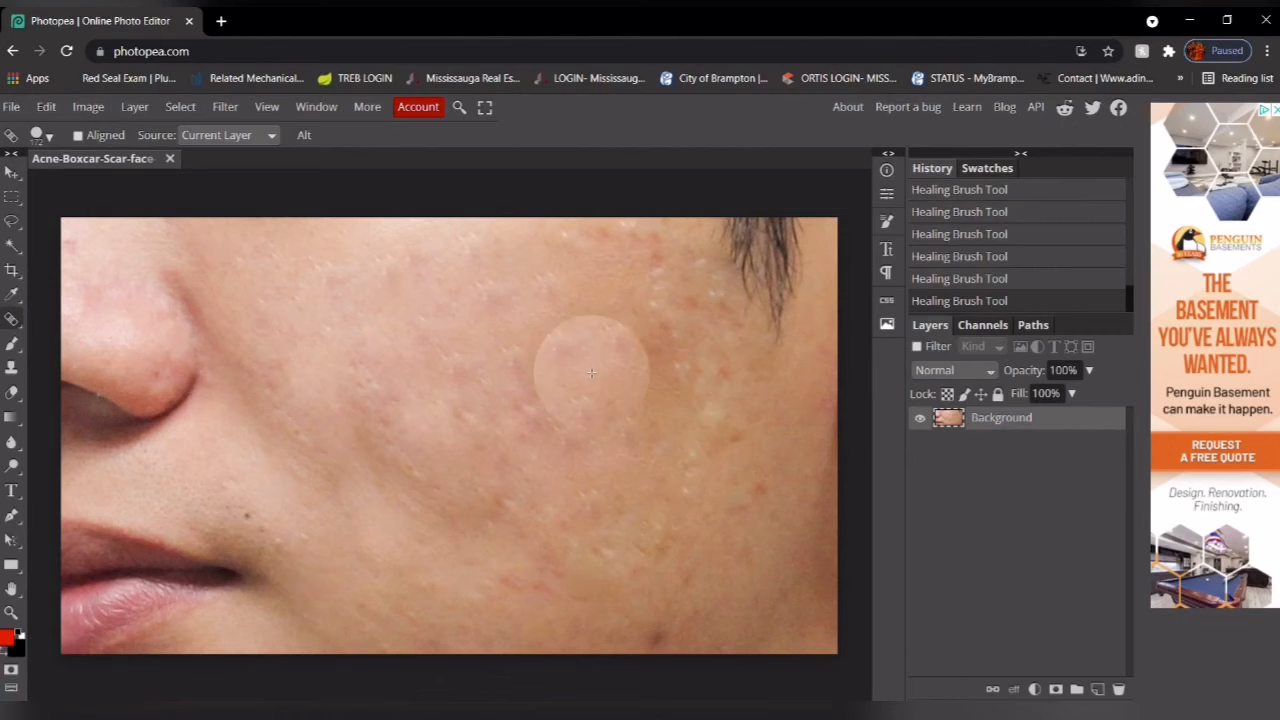
Step: Return to the Spot Healing Brush and heal single spots on the middle and far outer cheek
right_click(9, 320)
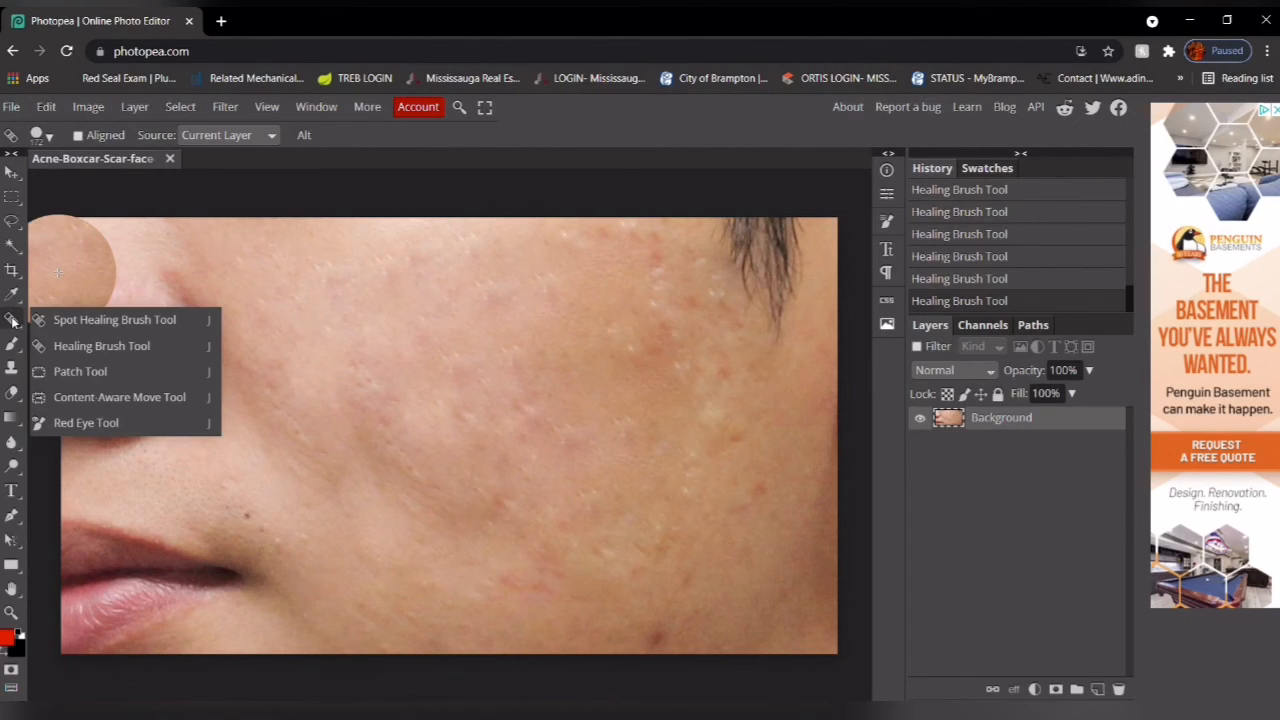
click(116, 320)
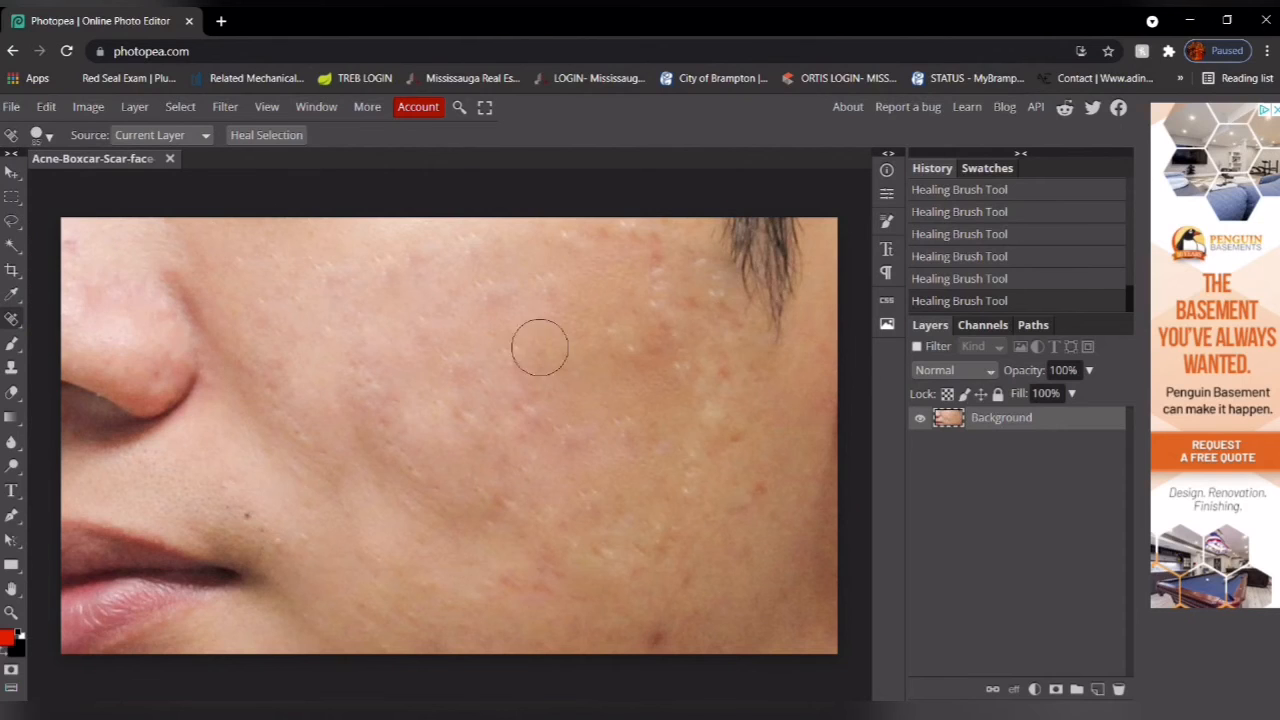
click(426, 364)
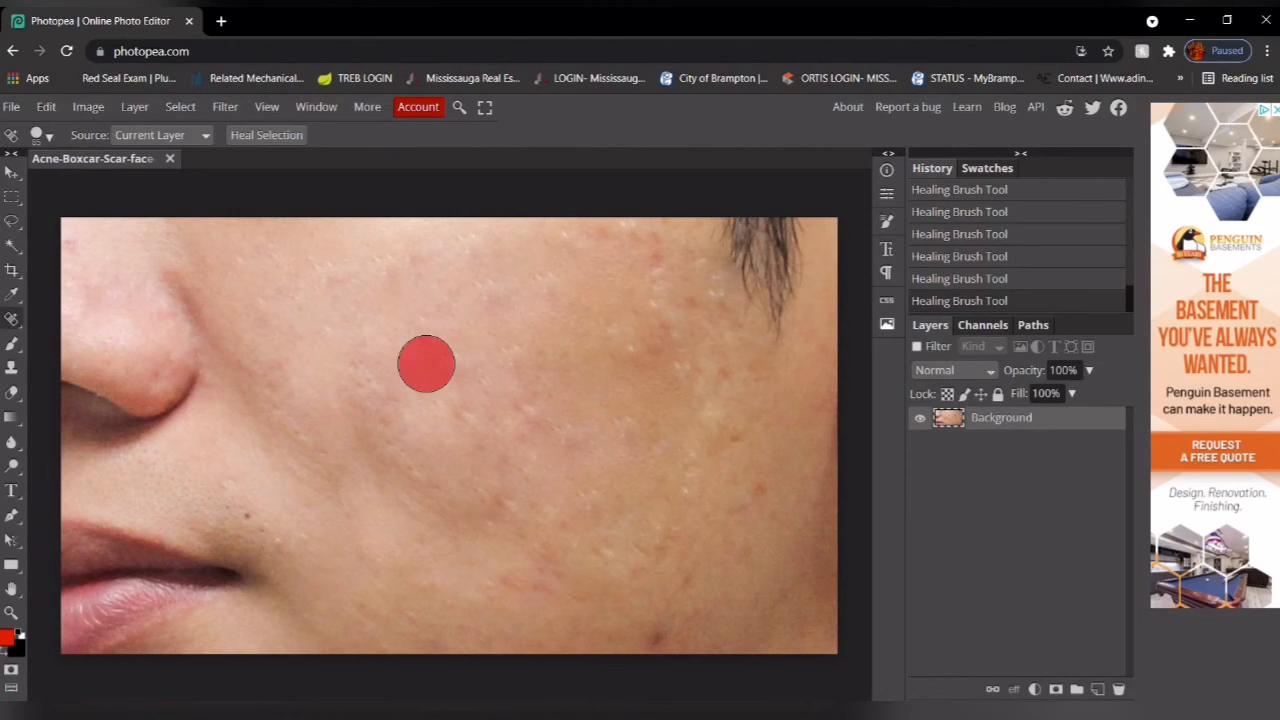
click(731, 436)
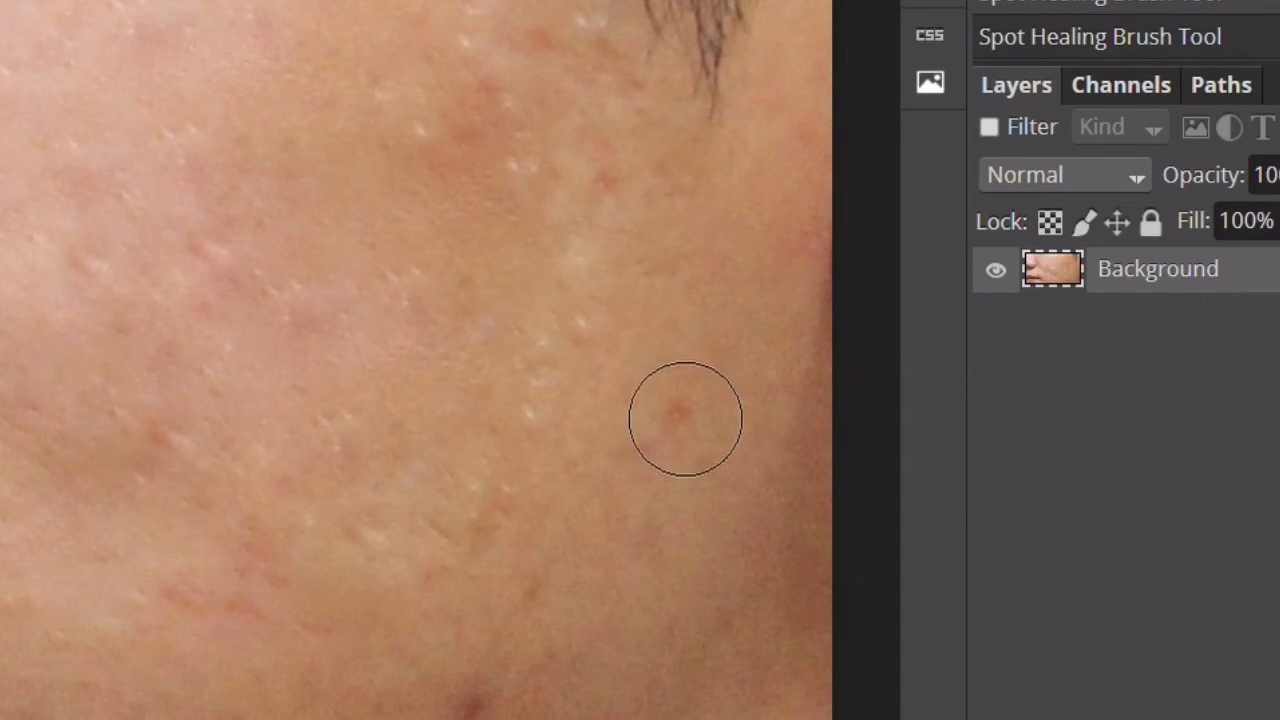
click(677, 416)
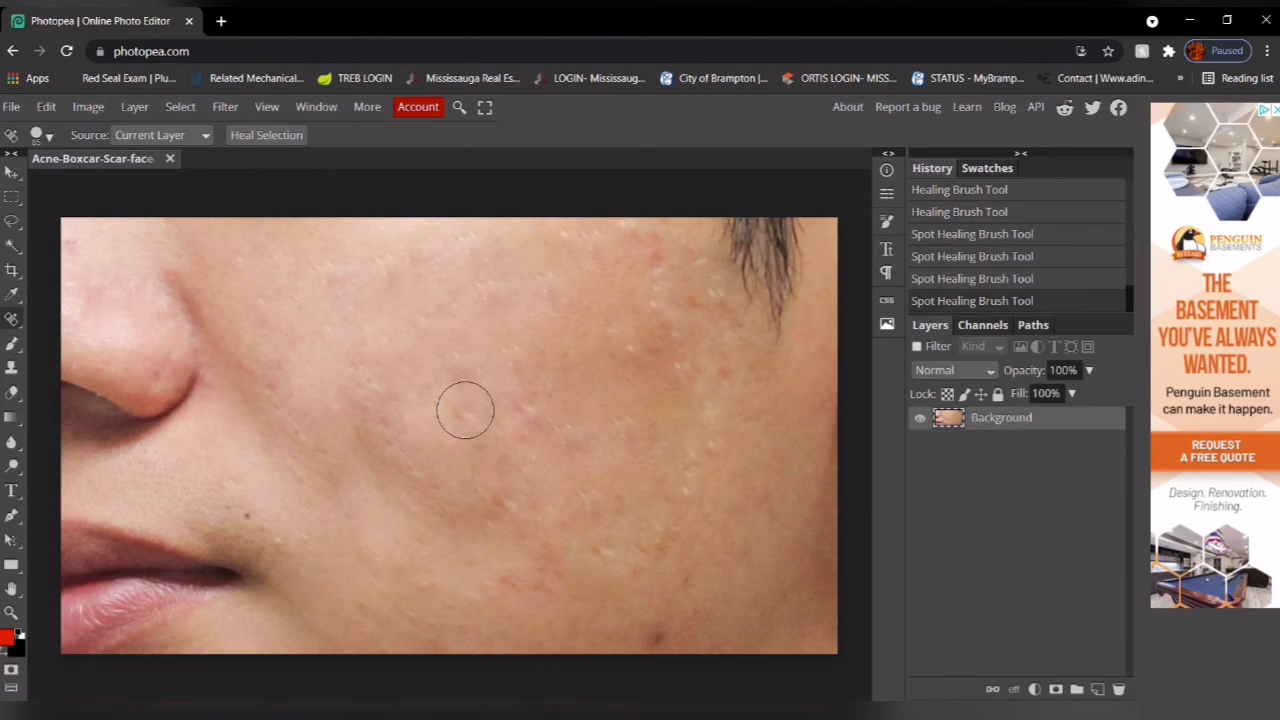
click(465, 410)
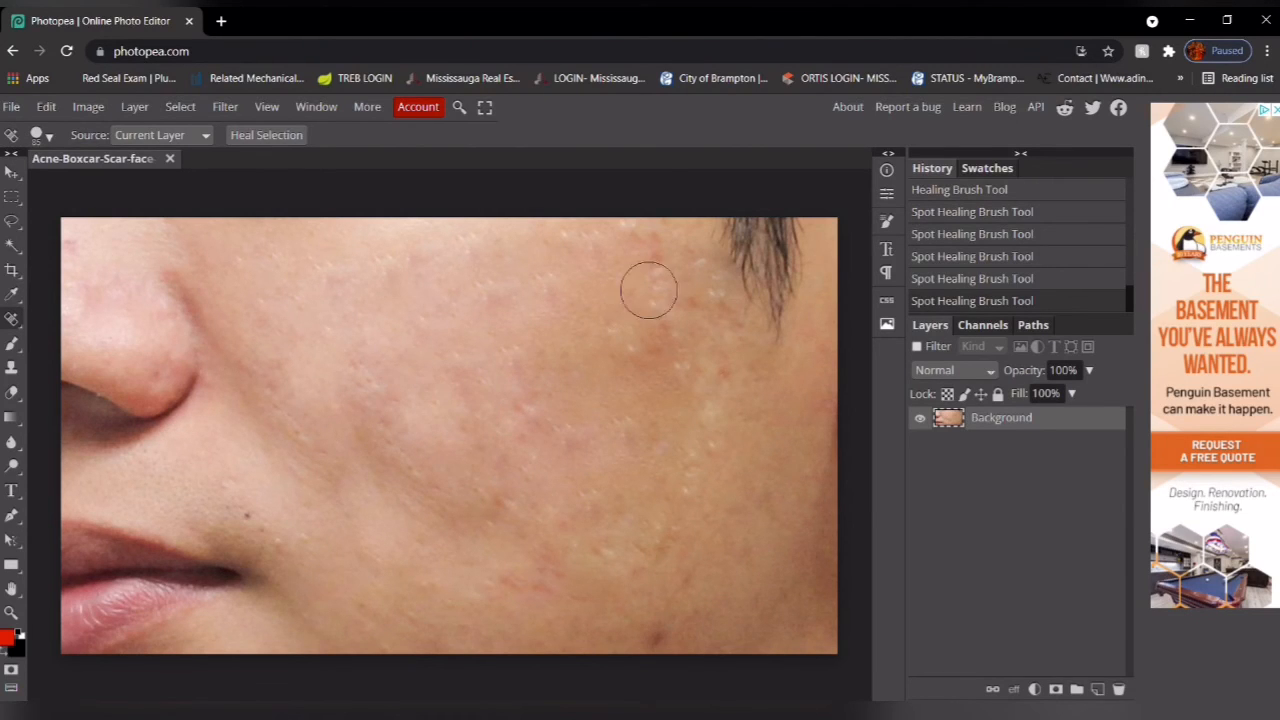
Step: Heal the remaining spots on the upper cheek near the hair and the dark spot at the photo's lower edge
click(657, 343)
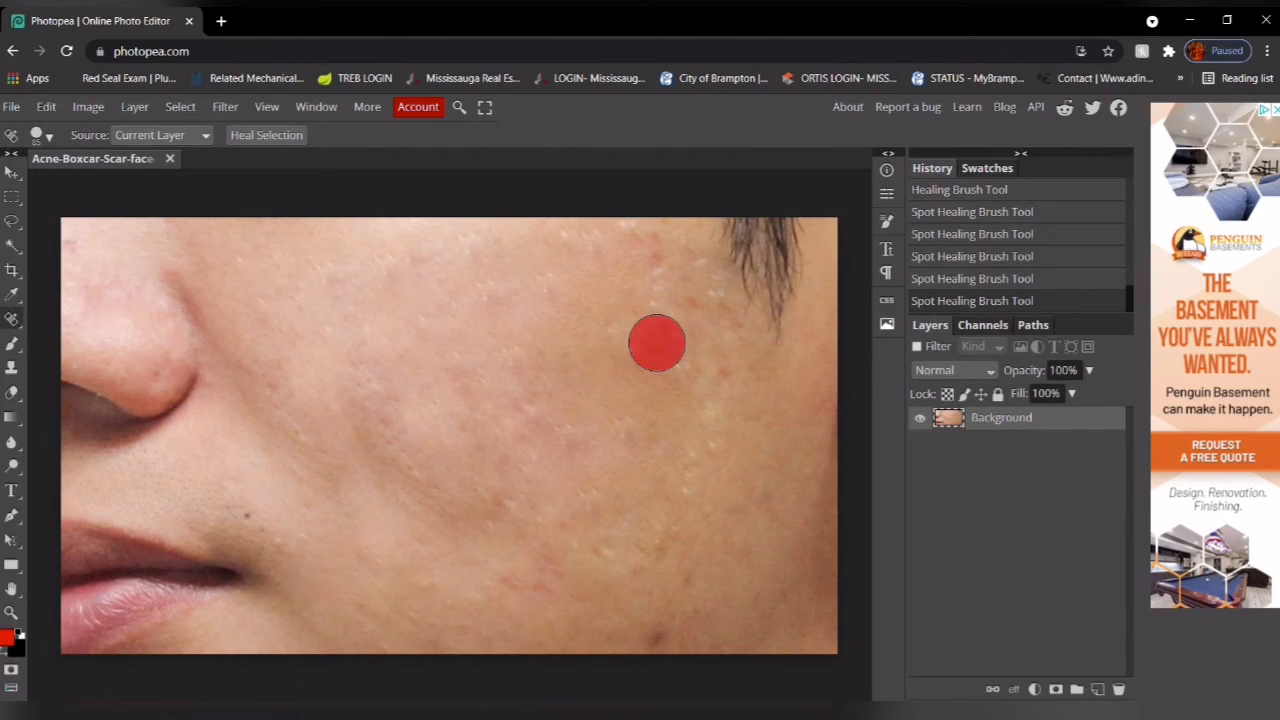
click(639, 343)
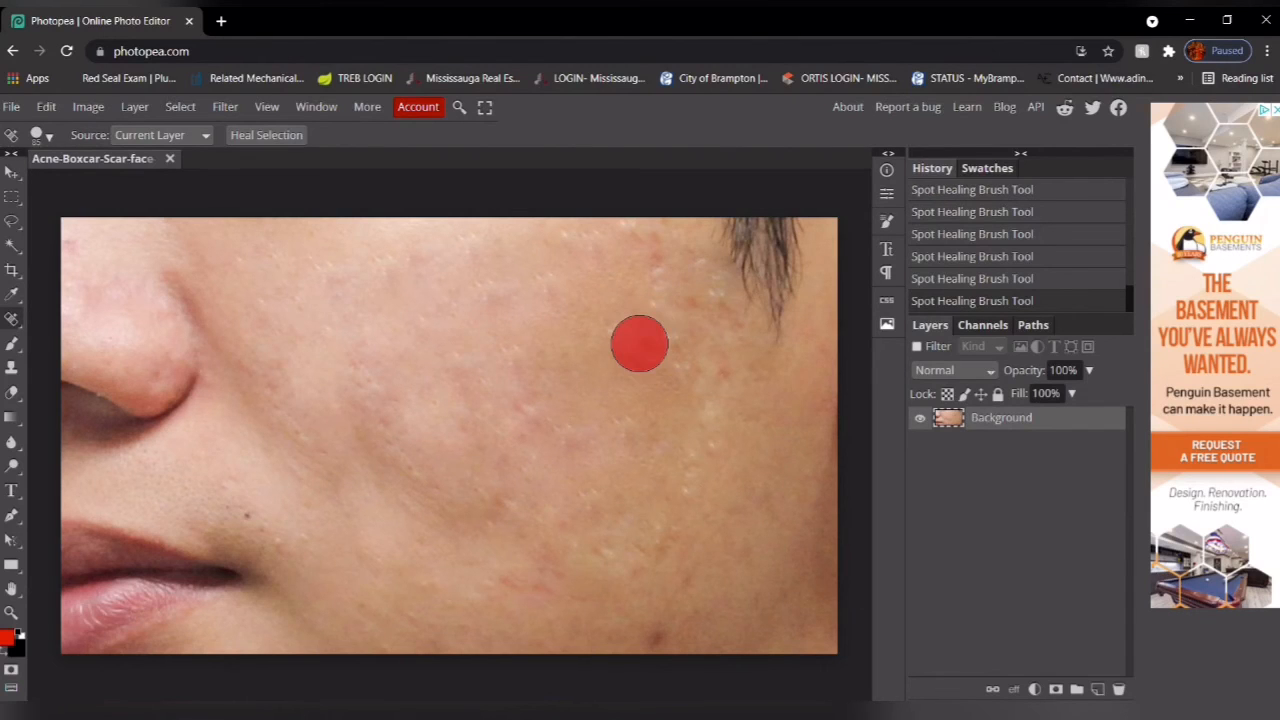
click(559, 288)
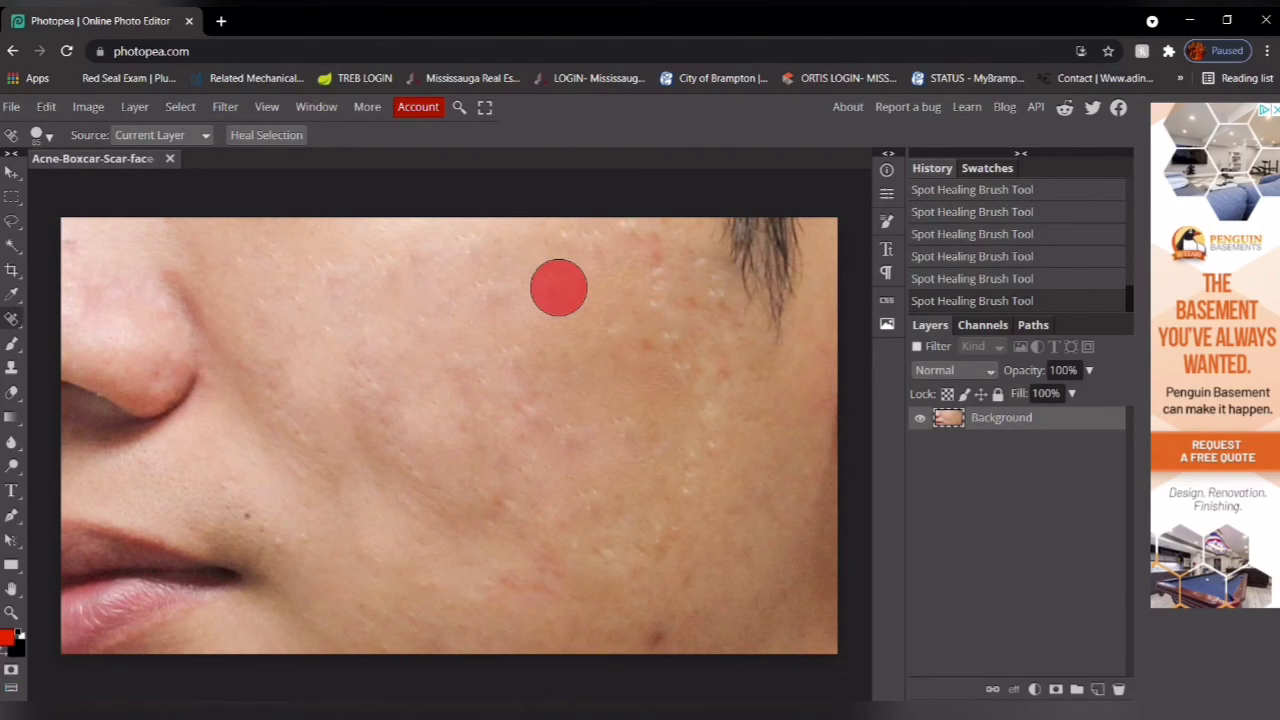
click(658, 624)
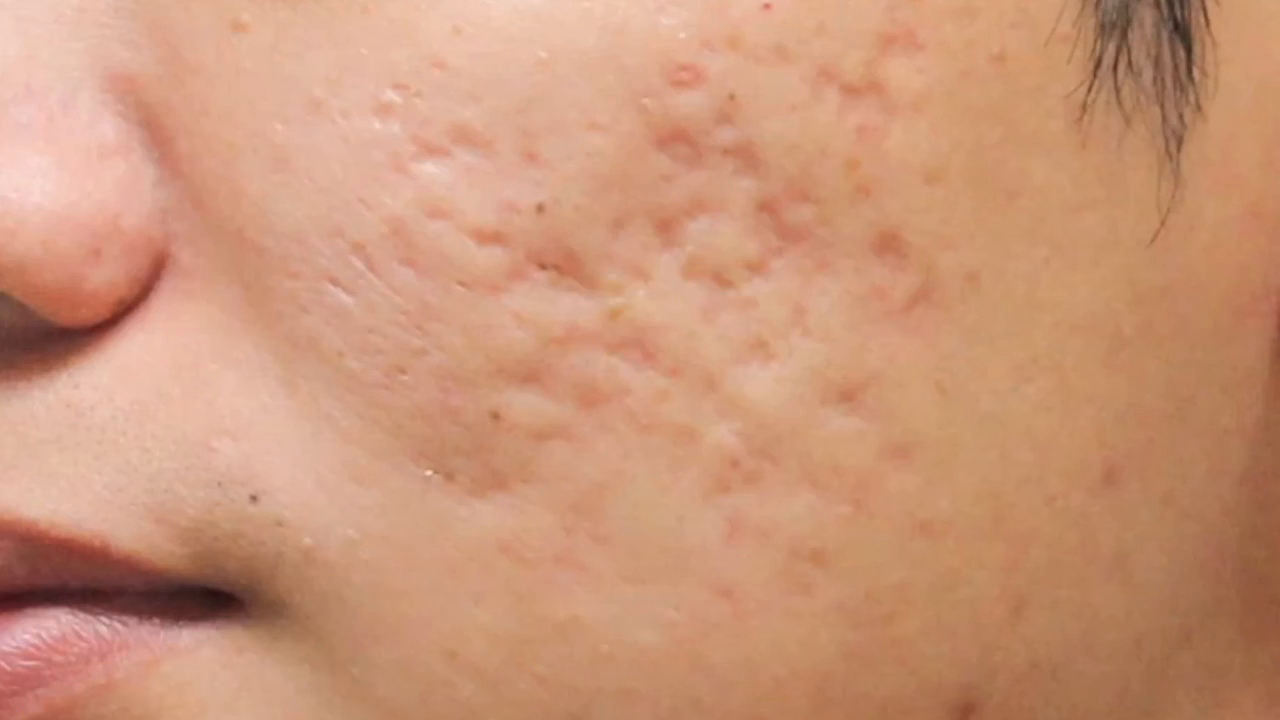
click(657, 249)
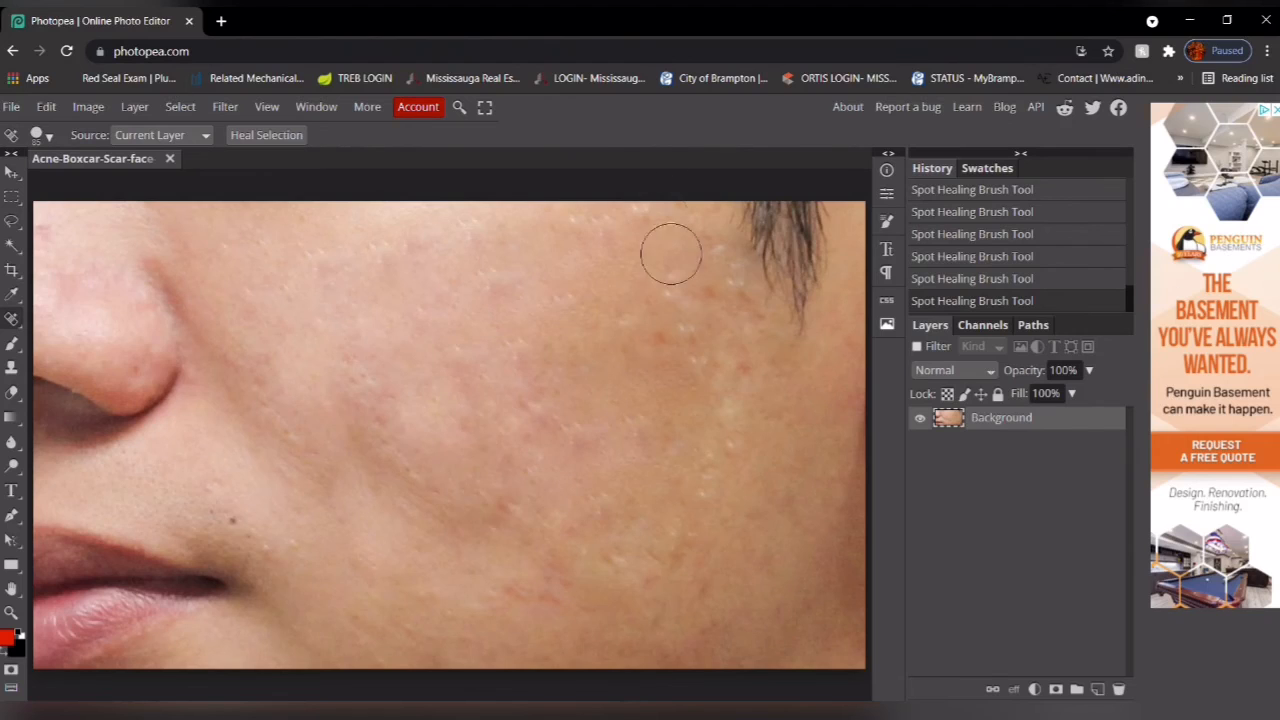
click(721, 294)
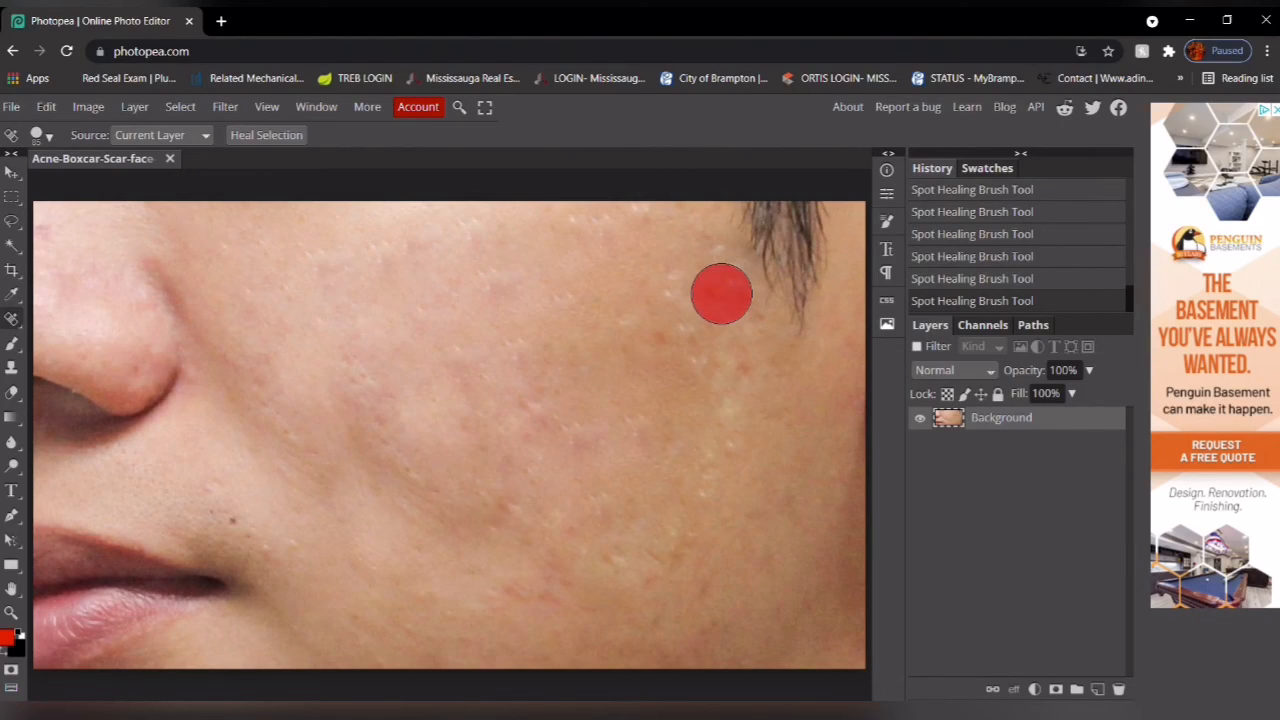
click(665, 341)
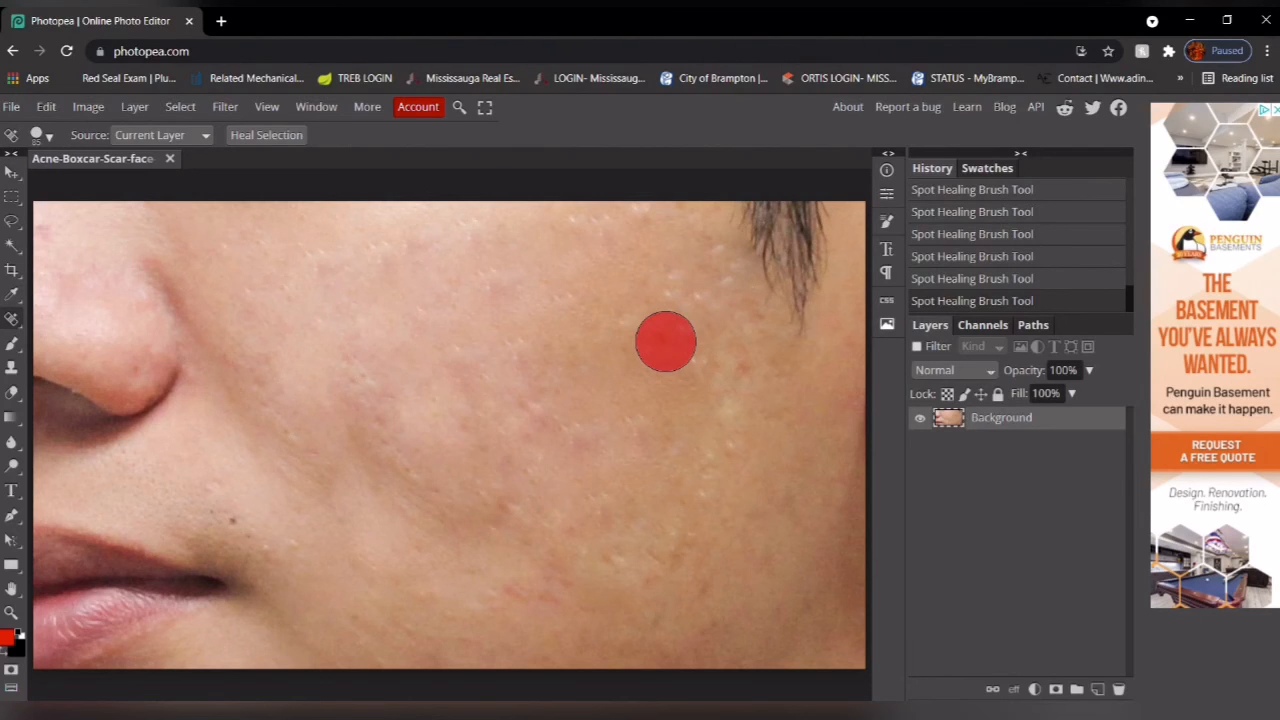
Step: Heal single spots on the inner cheek beside the nose and on the outer cheek below the hair with the Spot Healing Brush
click(380, 421)
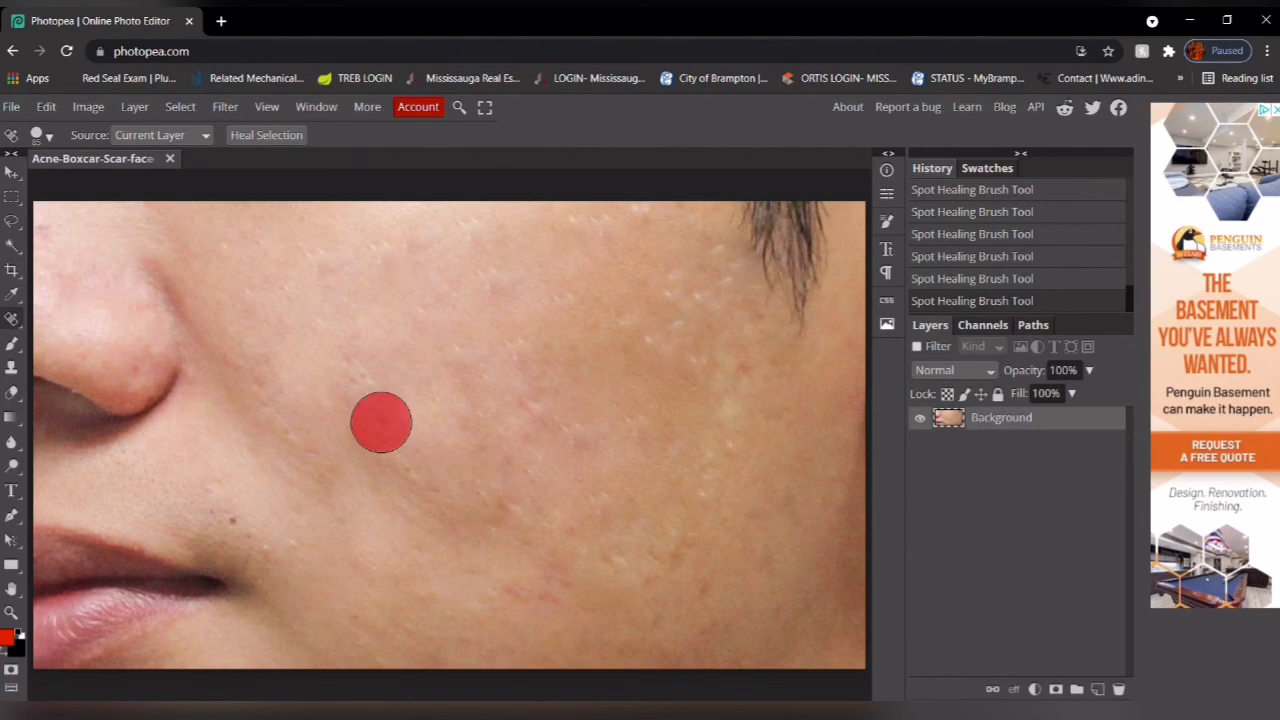
click(354, 371)
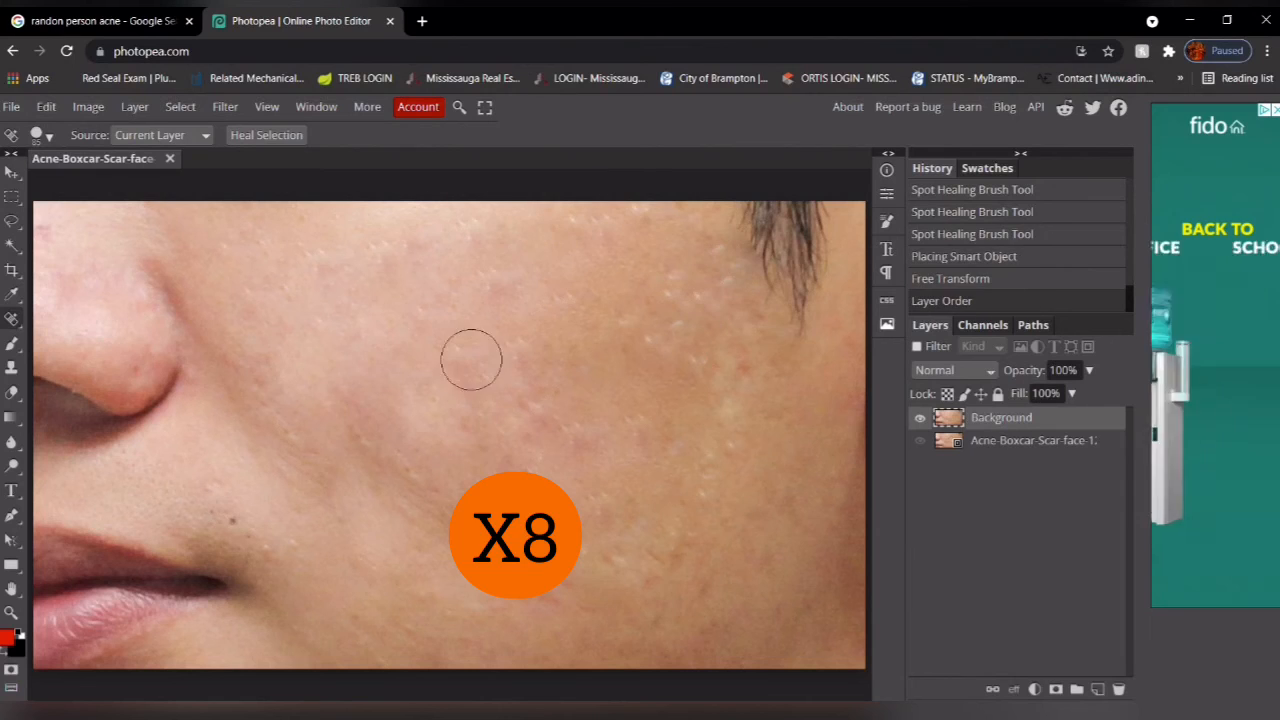
click(743, 320)
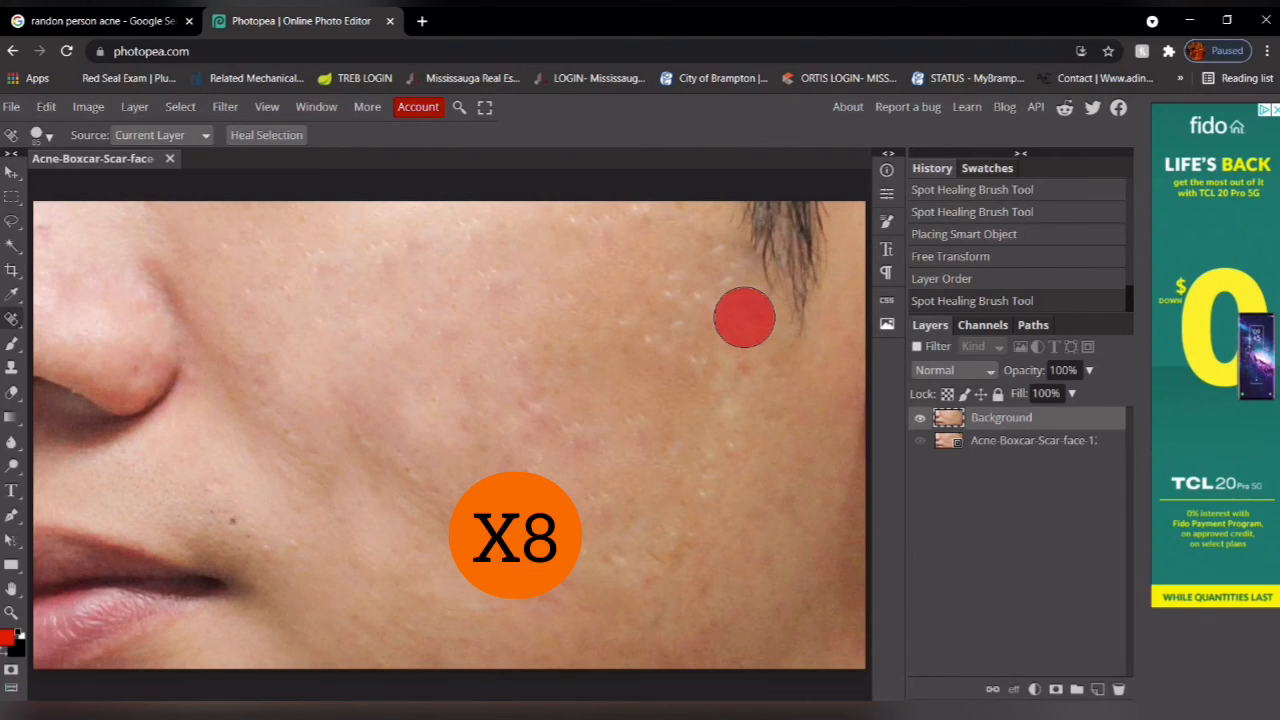
Step: Undo the stroke across the lower outer cheek and brush broadly over the scars below the hair with the Spot Healing Brush
drag(698, 436, 569, 466)
key(ctrl+z)
right_click(11, 319)
click(80, 318)
drag(505, 289, 680, 397)
mouse_move(662, 318)
mouse_down()
mouse_move(586, 322)
mouse_move(690, 356)
mouse_move(650, 372)
mouse_move(650, 338)
mouse_up()
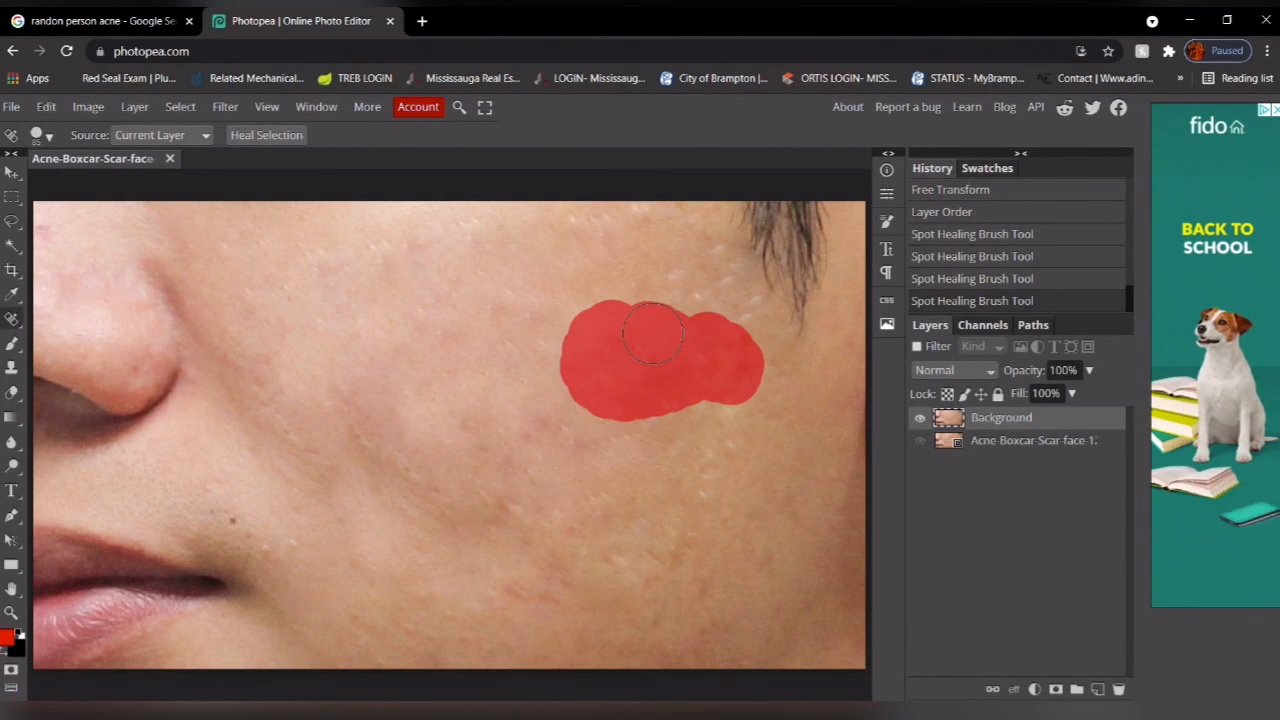
Step: Smooth the outer cheek with another broad Spot Healing stroke and heal single spots on the lower inner cheek
right_click(11, 319)
click(80, 319)
click(617, 346)
drag(760, 450, 650, 320)
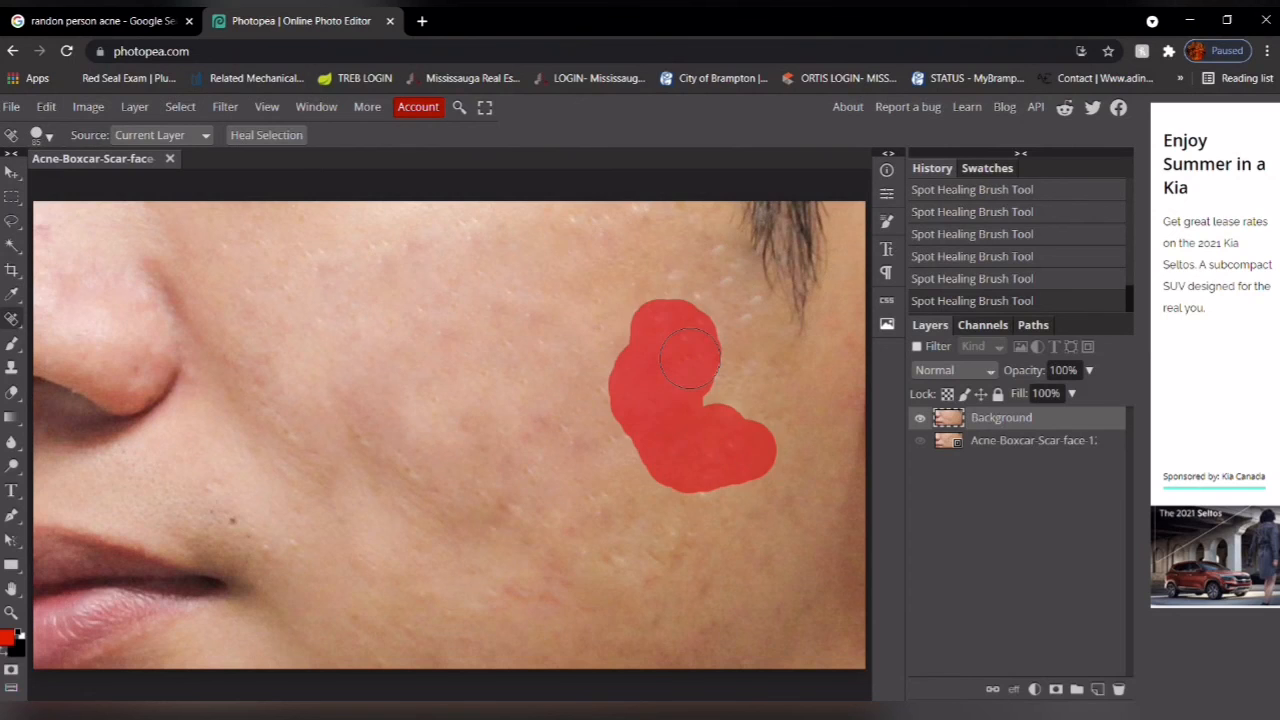
click(364, 446)
click(405, 472)
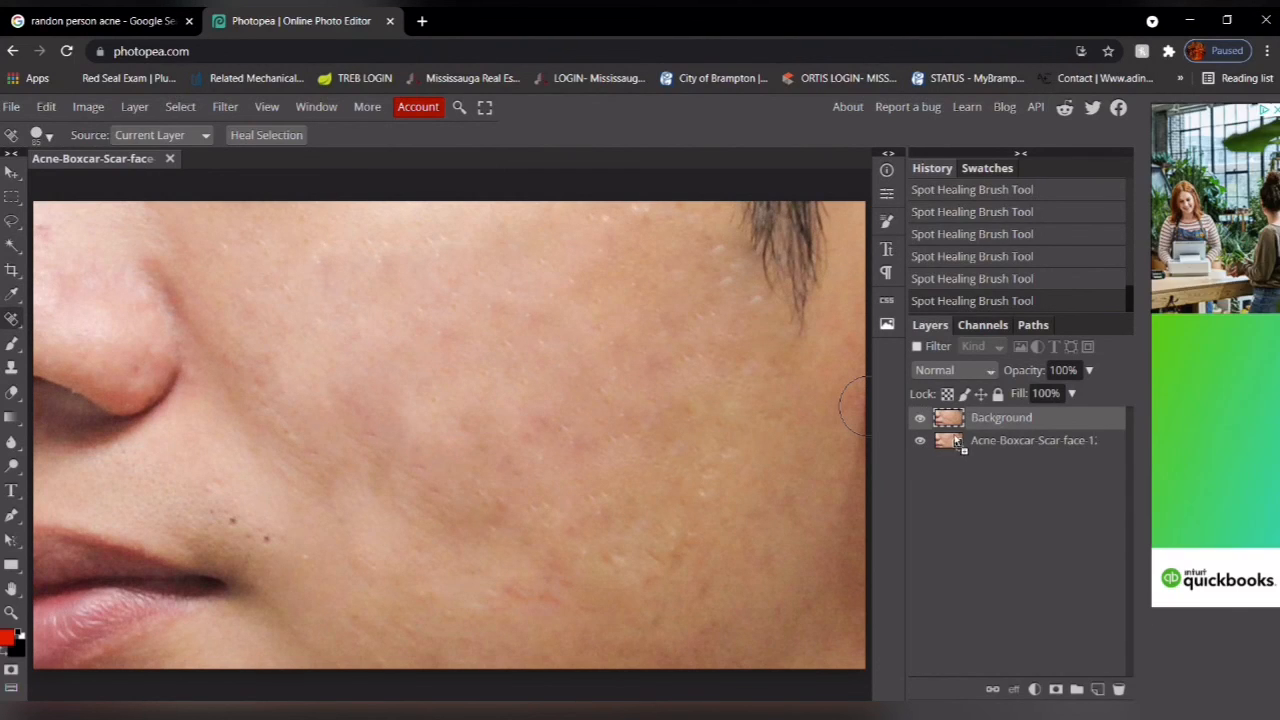
Step: Move the original photo layer above the retouched Background and toggle its visibility to compare before and after, leaving it hidden
drag(954, 419, 957, 420)
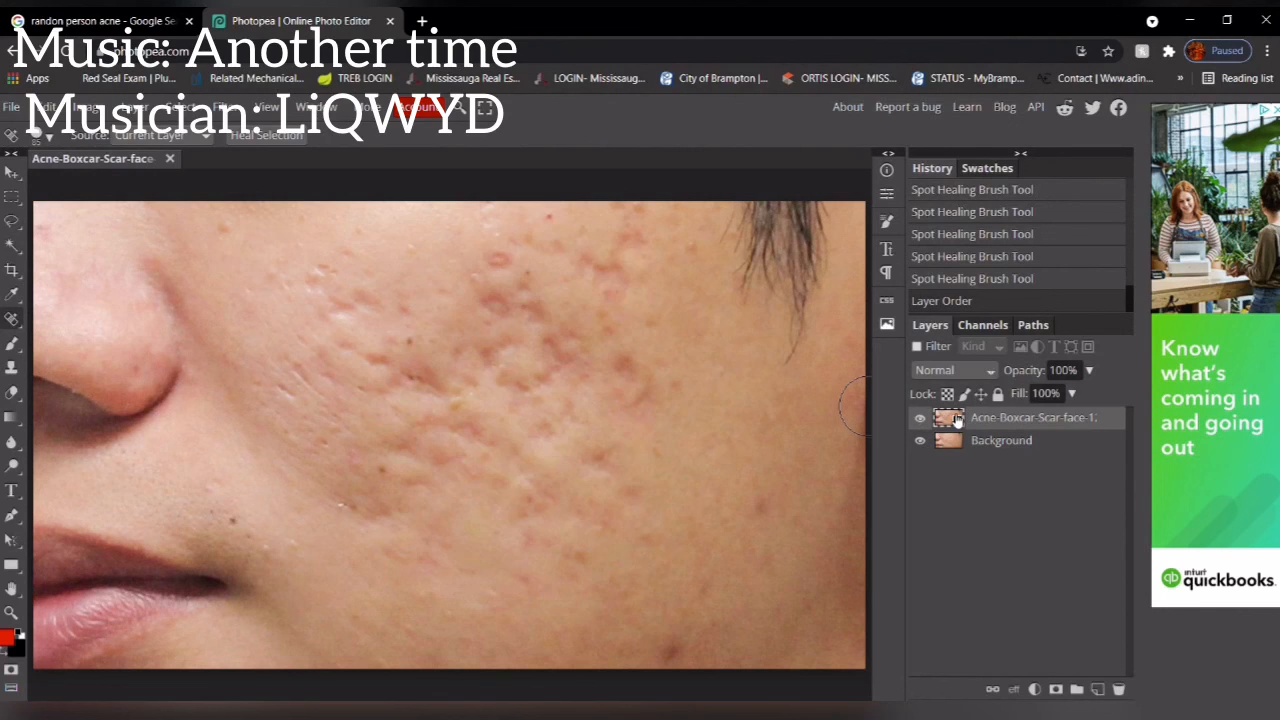
click(922, 418)
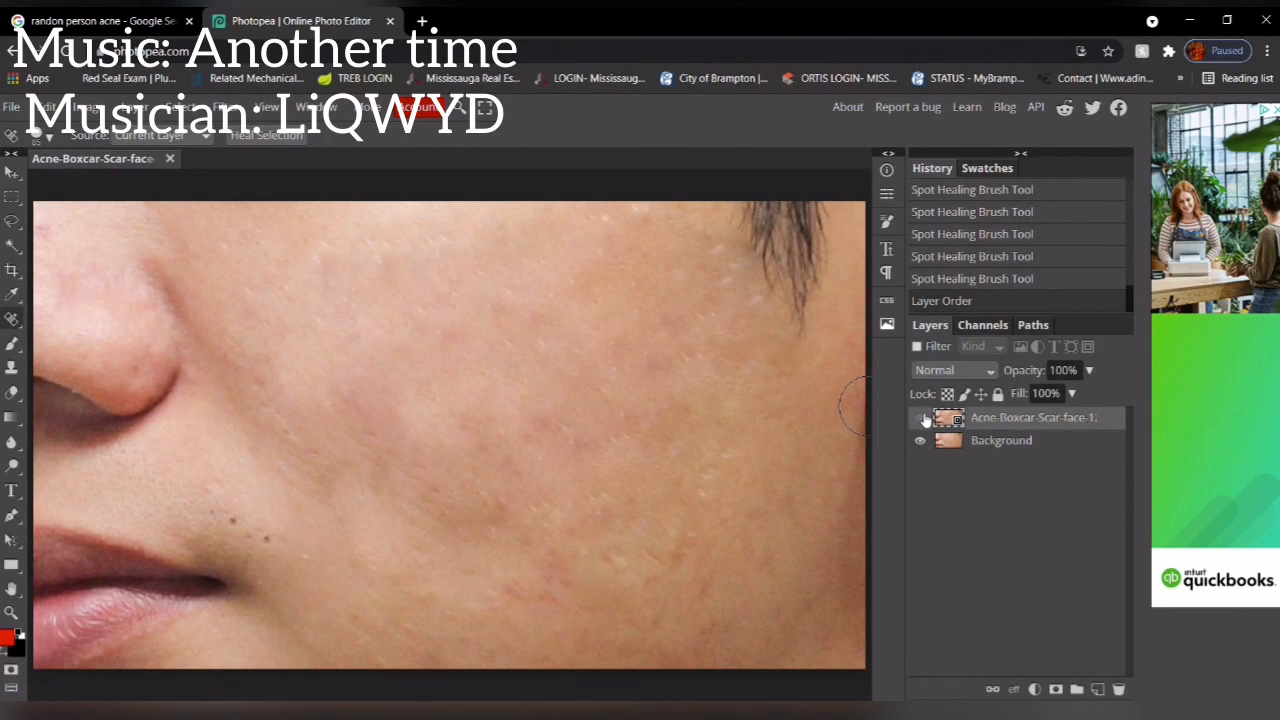
click(921, 418)
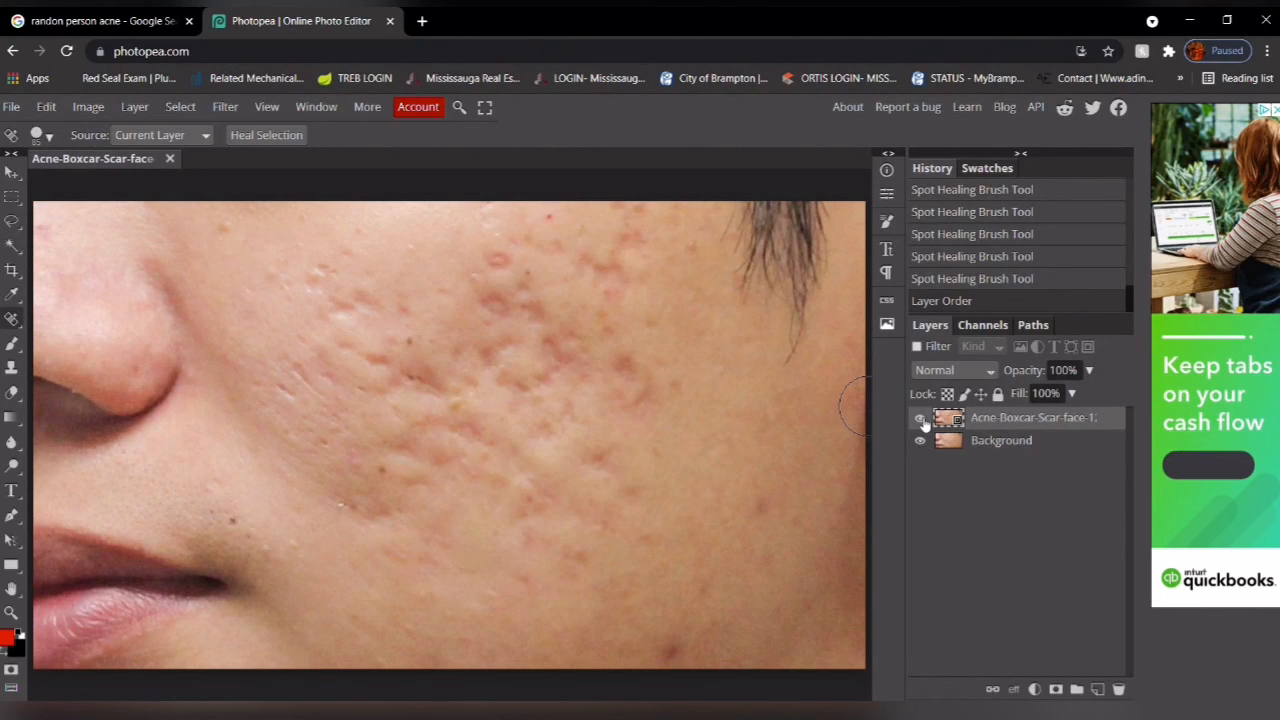
click(921, 418)
click(921, 418)
click(921, 418)
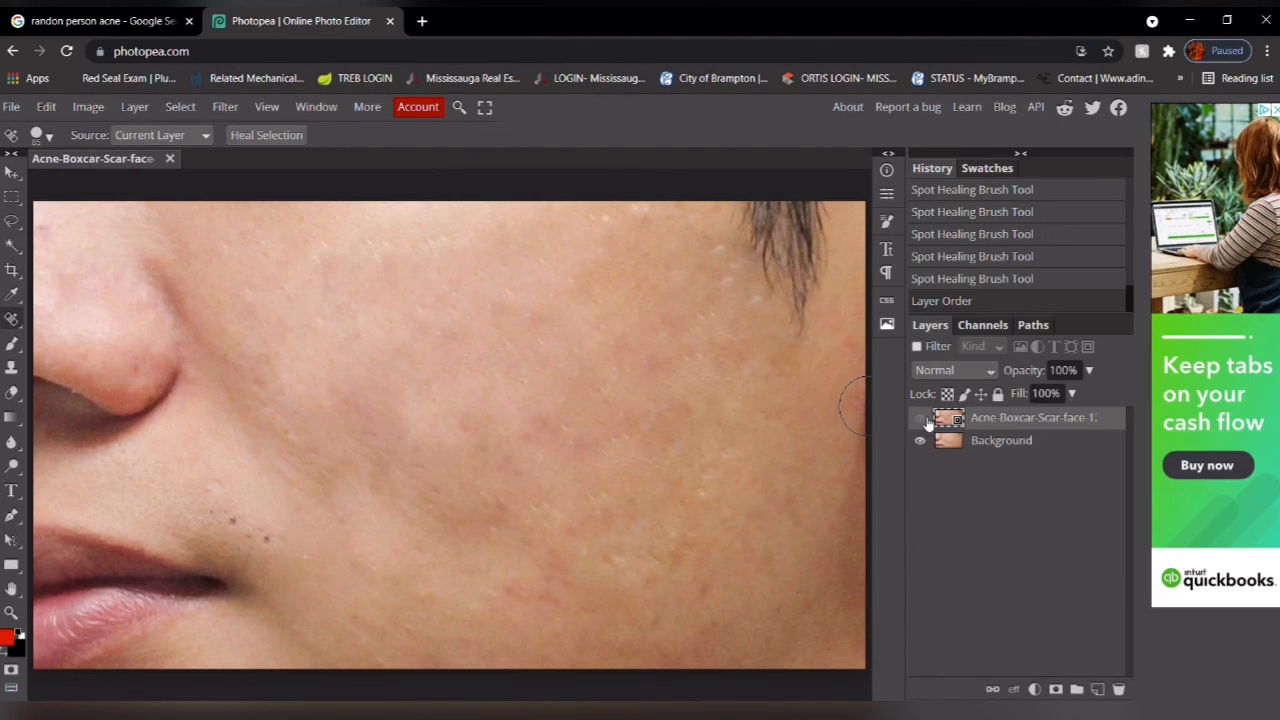
click(921, 419)
click(921, 419)
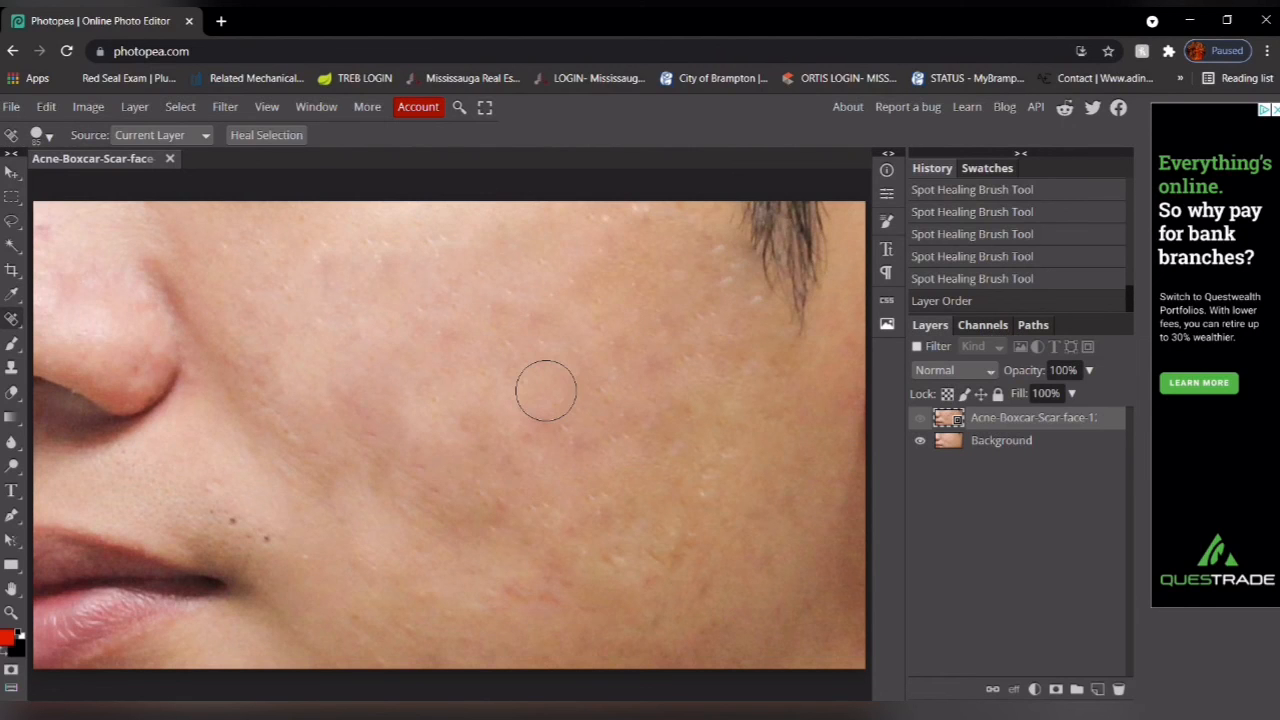
Step: Export the retouched photo as a PNG, trying a lower quality before saving it at 100%
click(12, 108)
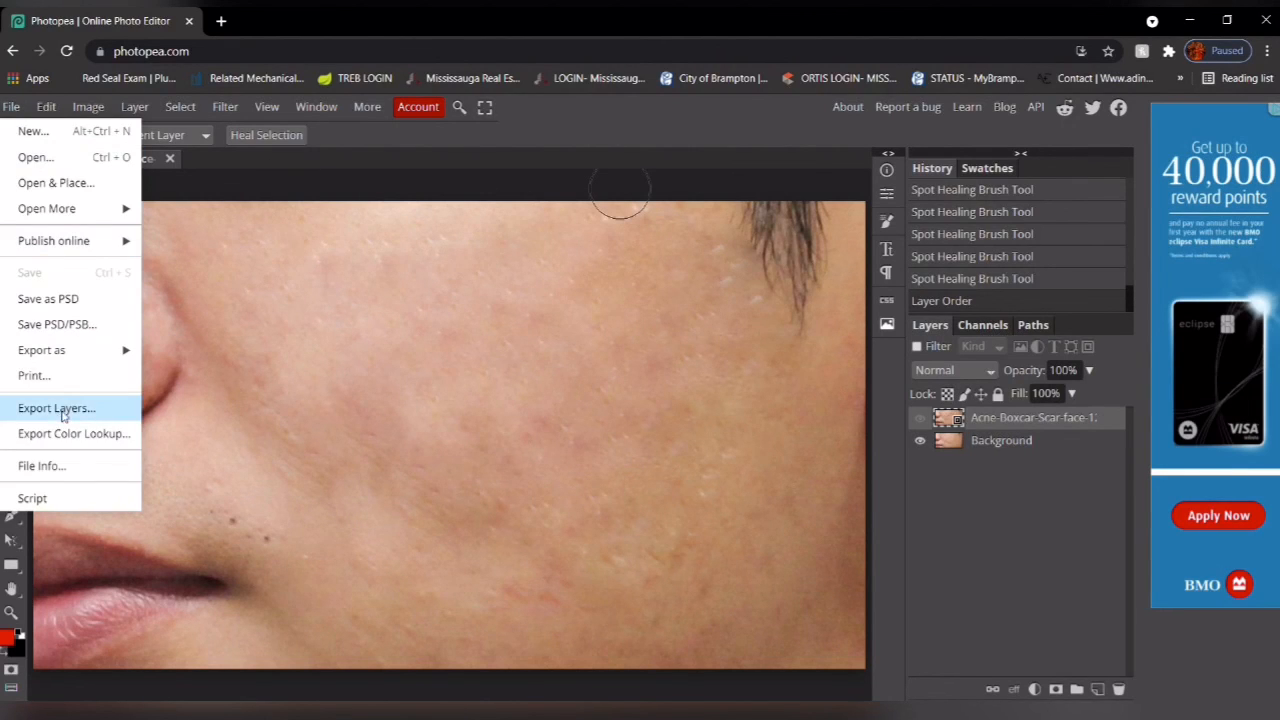
mouse_move(62, 360)
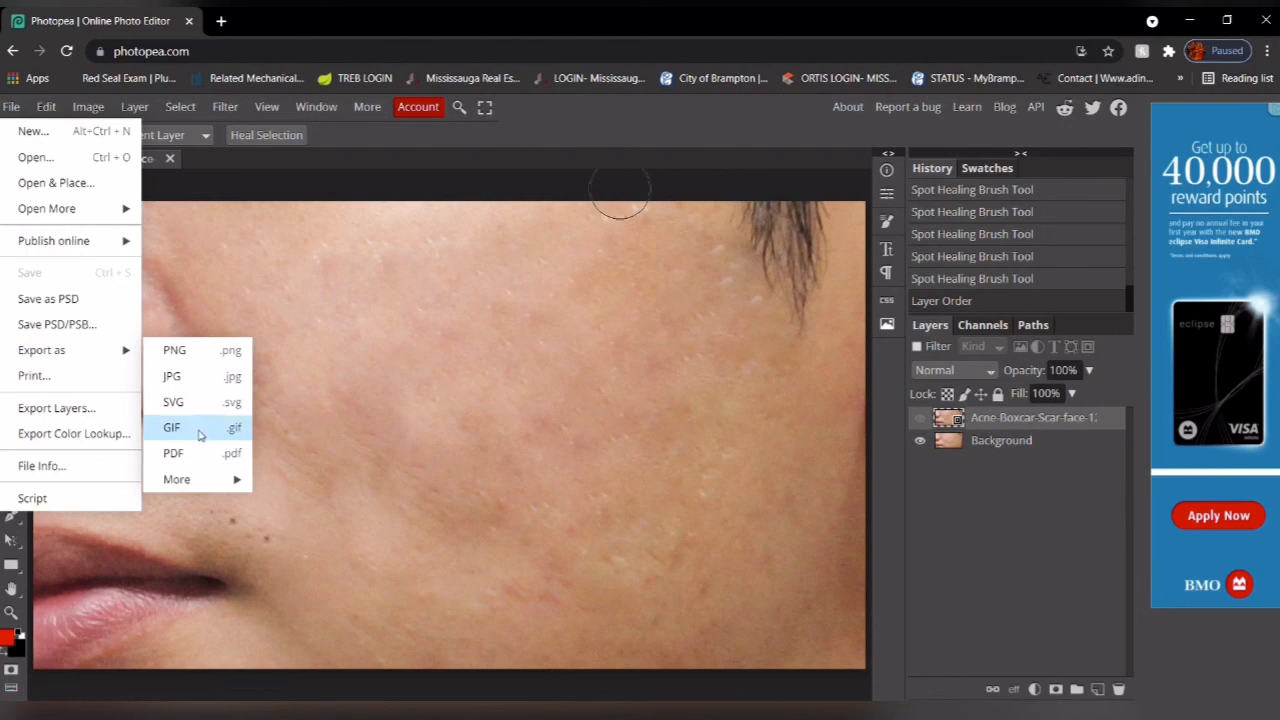
mouse_move(243, 483)
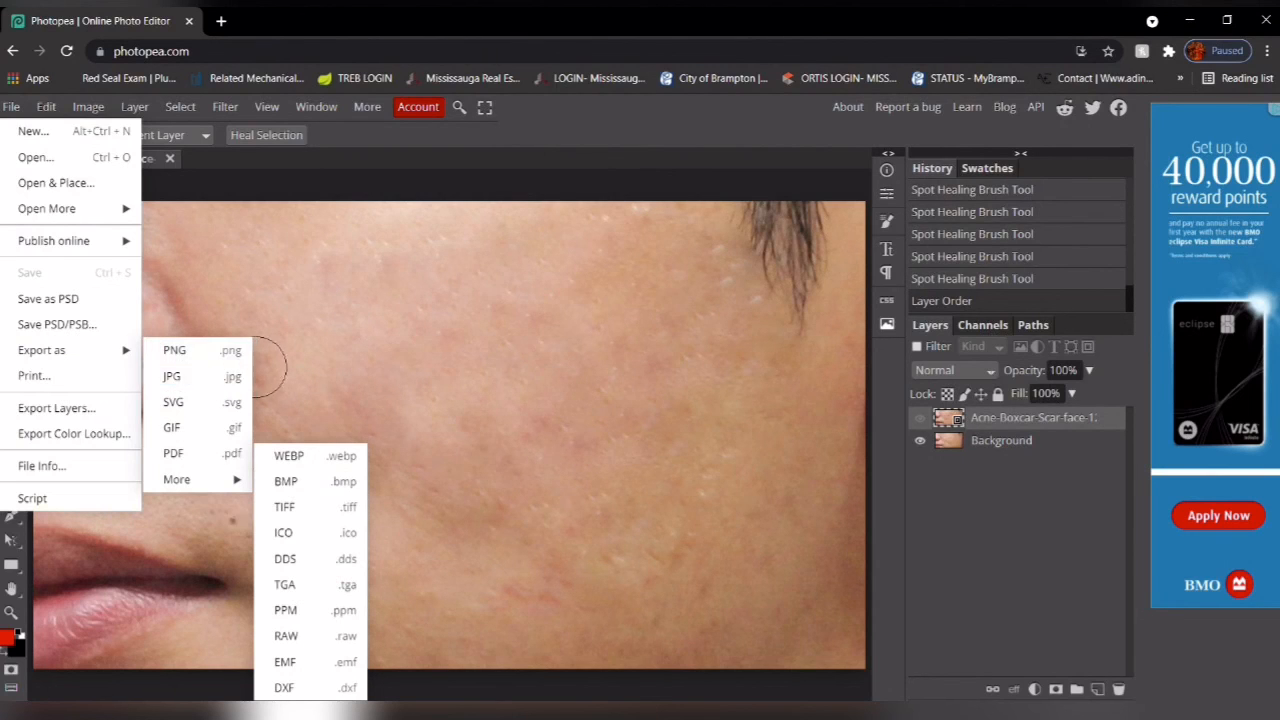
click(223, 355)
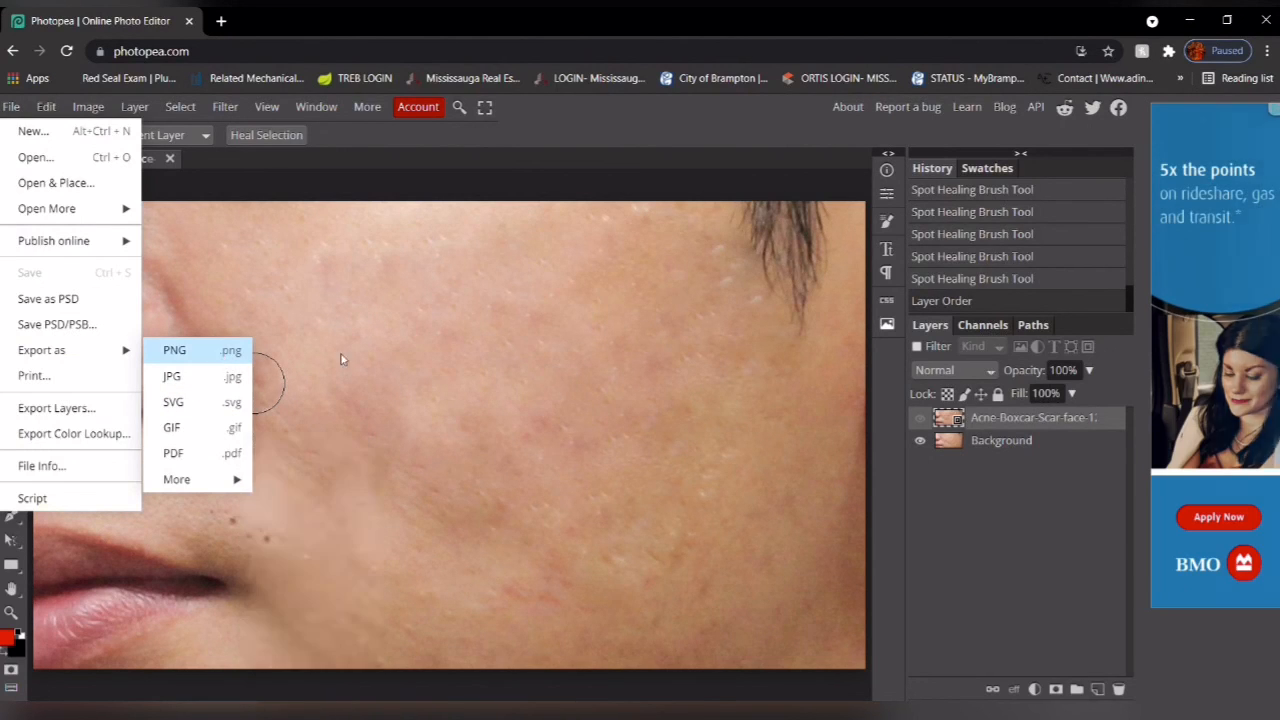
scroll(512, 338, down, 1)
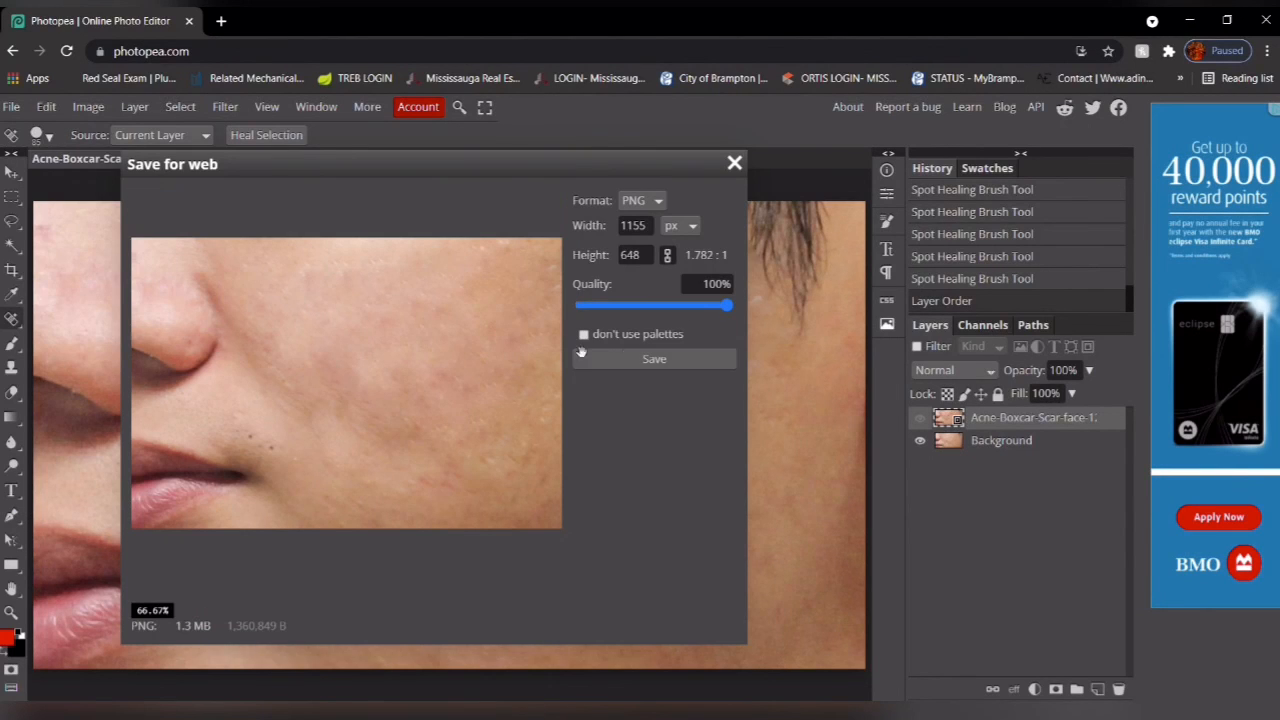
drag(588, 303, 703, 328)
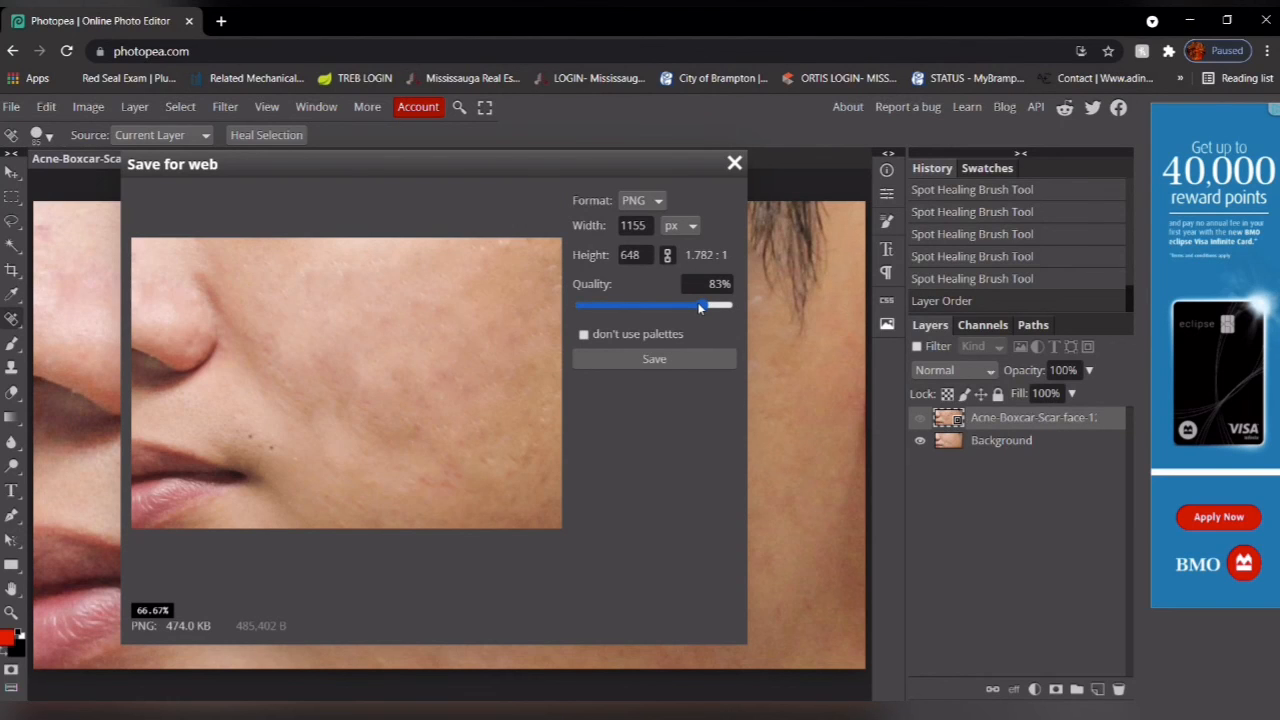
drag(701, 306, 745, 310)
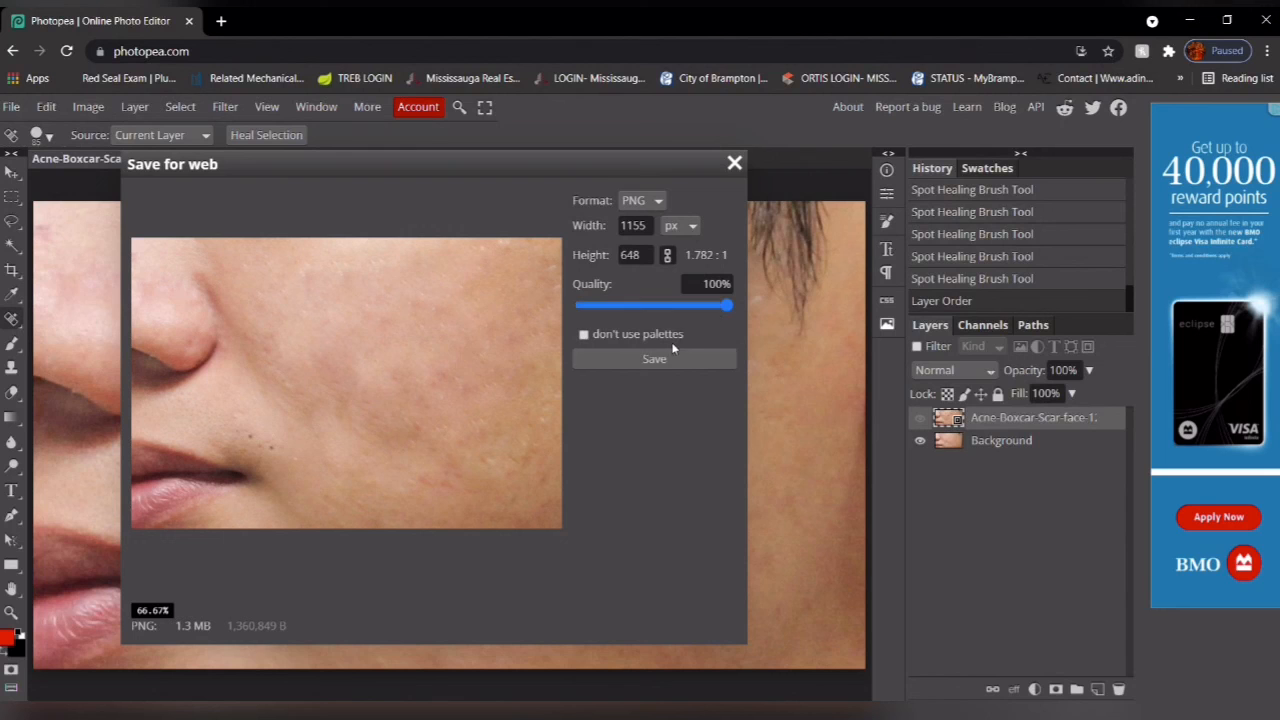
click(686, 368)
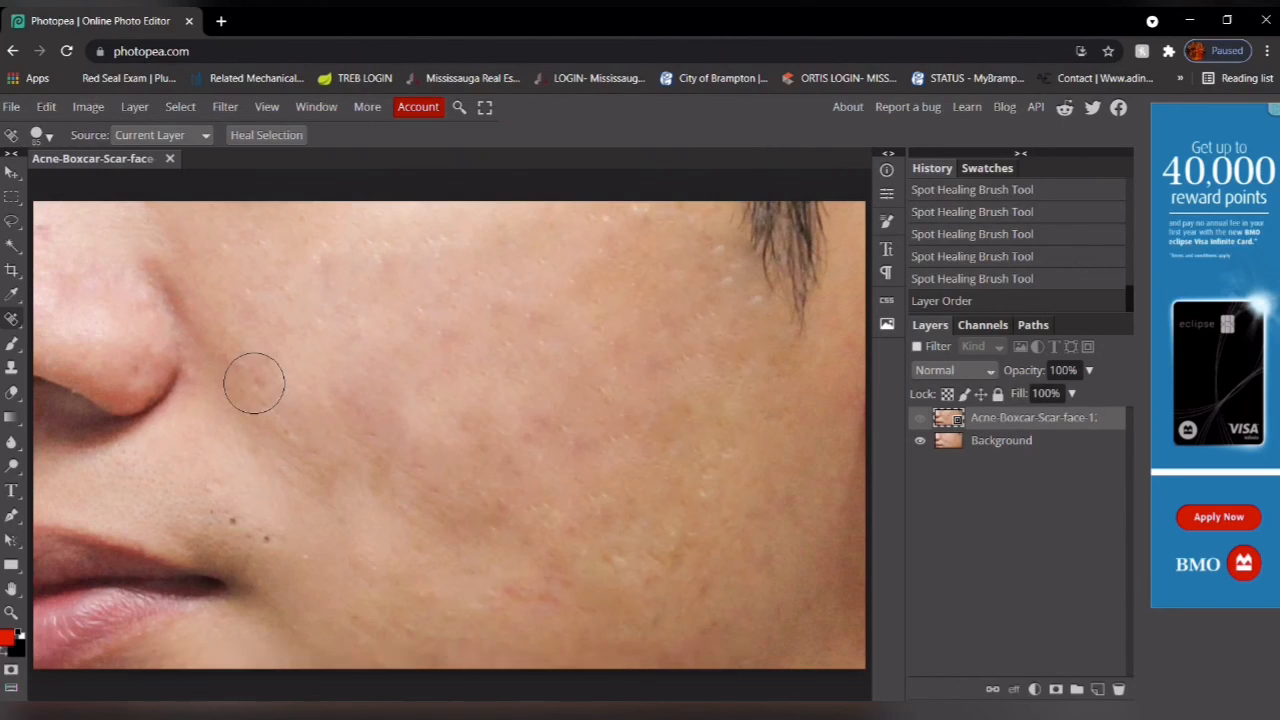